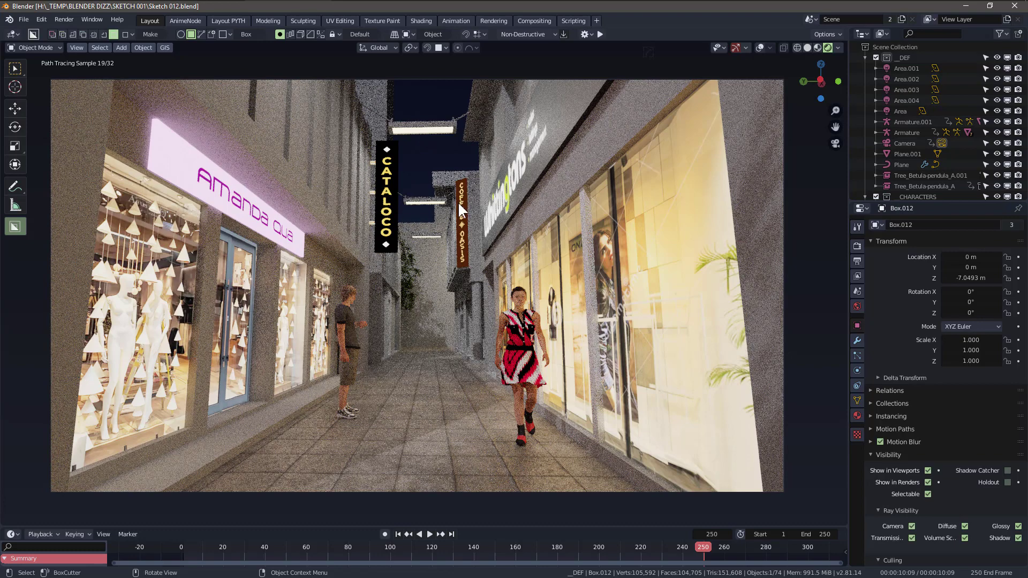
# - Switch the viewport to solid shading and add a vertical loop cut through the background building at the end of the alley
pyautogui.click(807, 47)
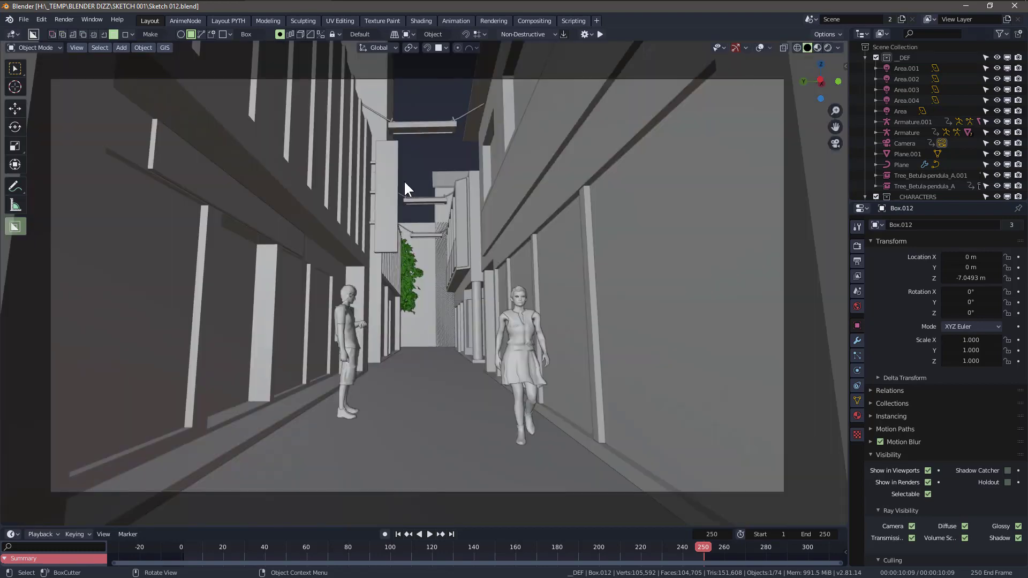
pyautogui.moveTo(485, 174); pyautogui.dragTo(348, 220, button='middle')
pyautogui.click(312, 213)
pyautogui.hotkey('shift', 'alt', 'z')
pyautogui.press('Tab')
pyautogui.hotkey('ctrl', 'r')
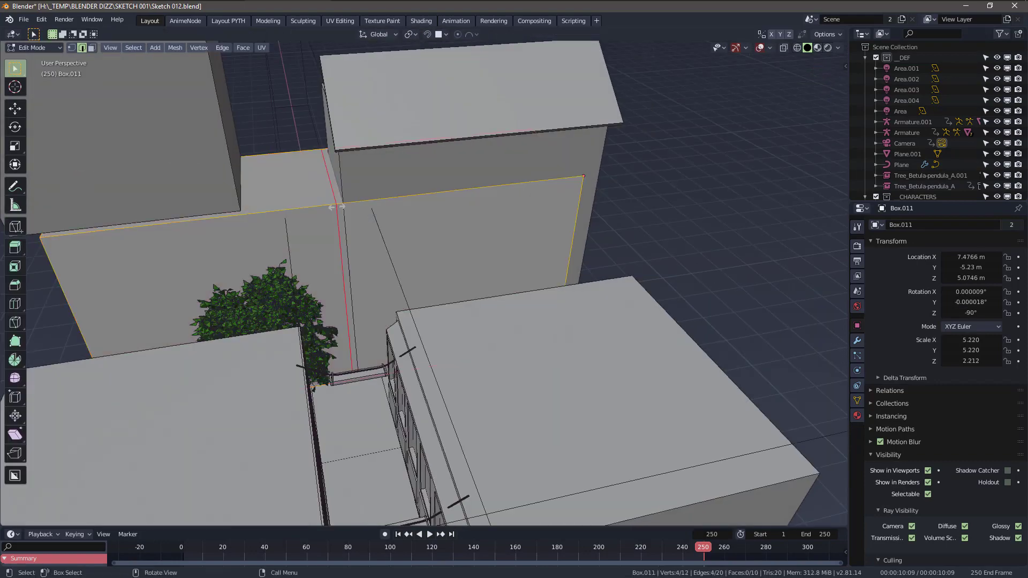
pyautogui.click(343, 207)
pyautogui.press('Tab')
# - Extrude the top face of the building's section beneath the sloped roof upward by about 1.4 m
pyautogui.moveTo(426, 159); pyautogui.dragTo(453, 178, button='middle')
pyautogui.click(445, 155)
pyautogui.press('Tab')
pyautogui.press('3')
pyautogui.click(420, 178)
pyautogui.press('e')
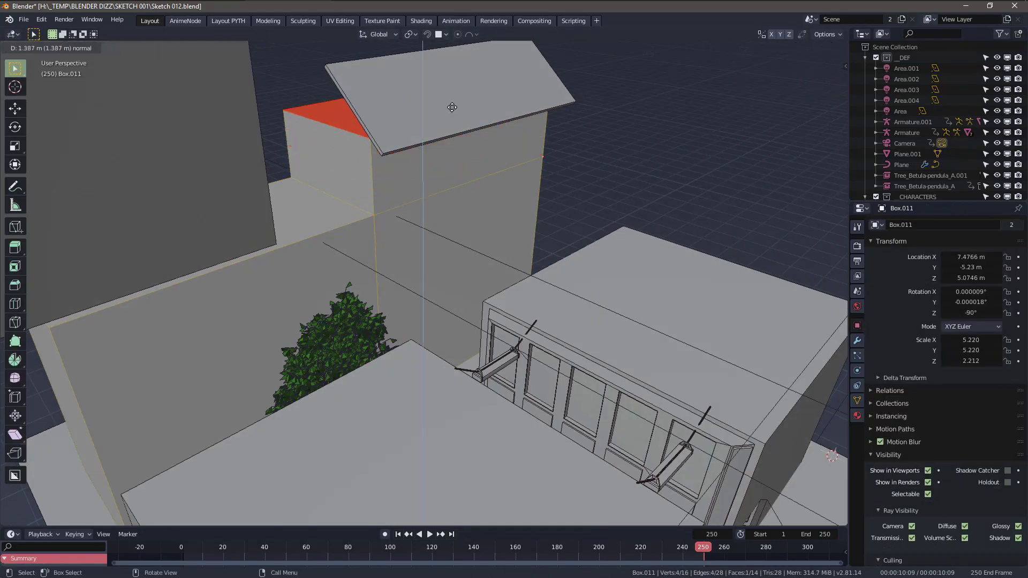
pyautogui.click(454, 104)
pyautogui.moveTo(454, 103); pyautogui.dragTo(551, 348, button='middle')
pyautogui.press('Tab')
pyautogui.hotkey('alt', 'a')
pyautogui.press('Tab')
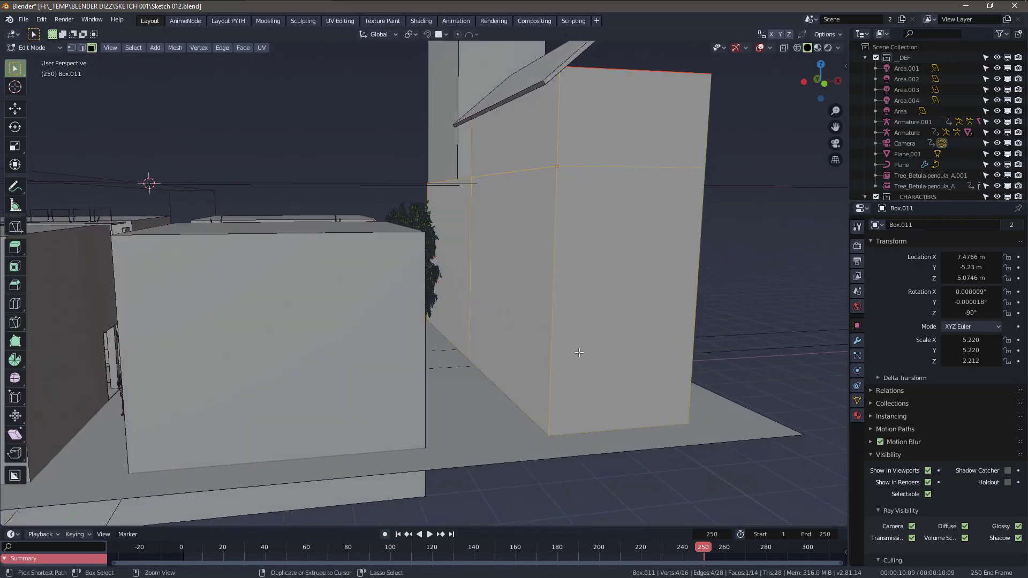
pyautogui.hotkey('ctrl', 'z')
# - Move the standing scanned figure from the alley to the foot of the background building's wall
pyautogui.moveTo(183, 327); pyautogui.dragTo(202, 329, button='middle')
pyautogui.click(107, 397)
pyautogui.click(442, 48)
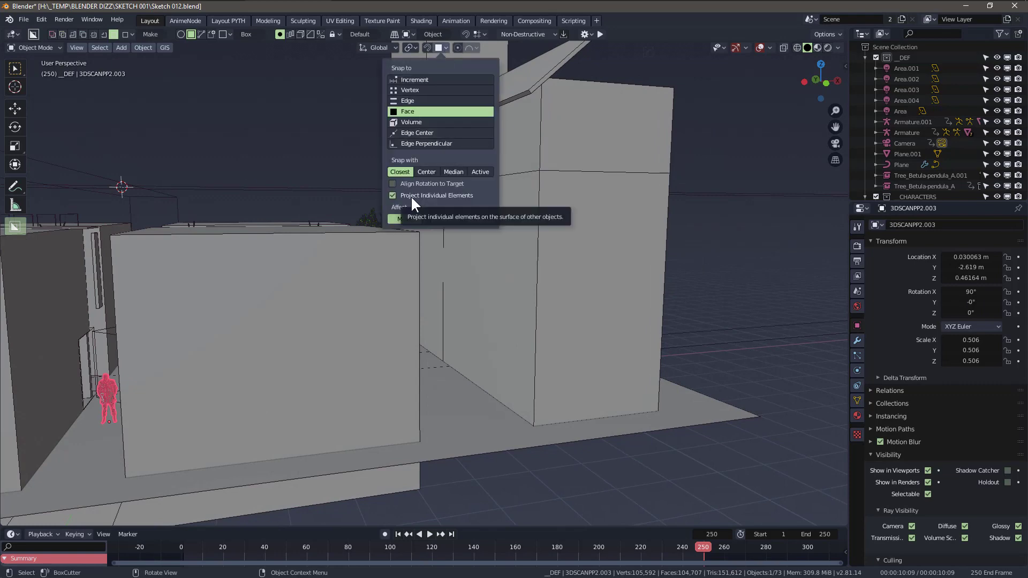
pyautogui.scroll(8, 459, 400)
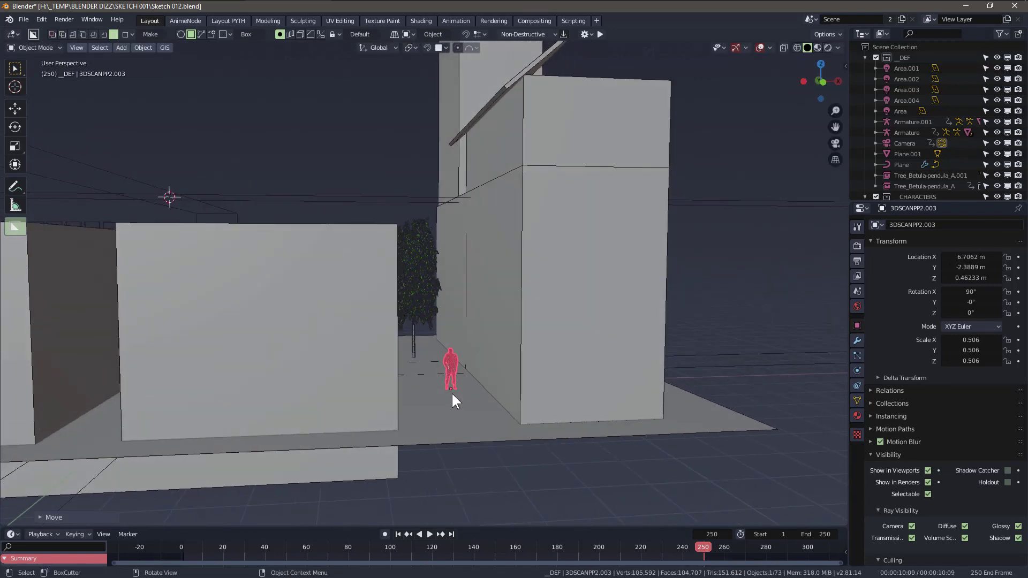
pyautogui.press('g')
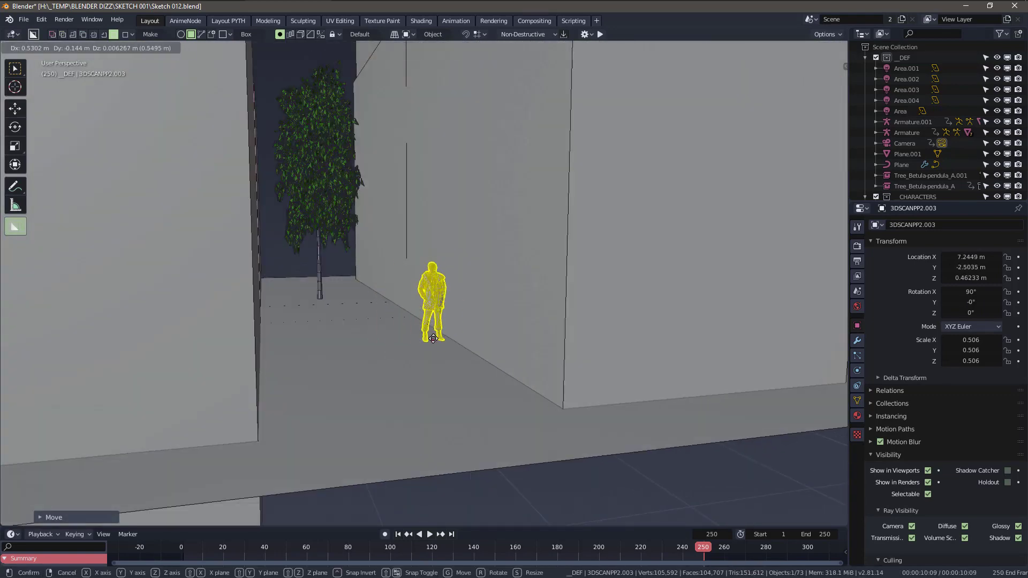
pyautogui.click(432, 338)
pyautogui.press('g')
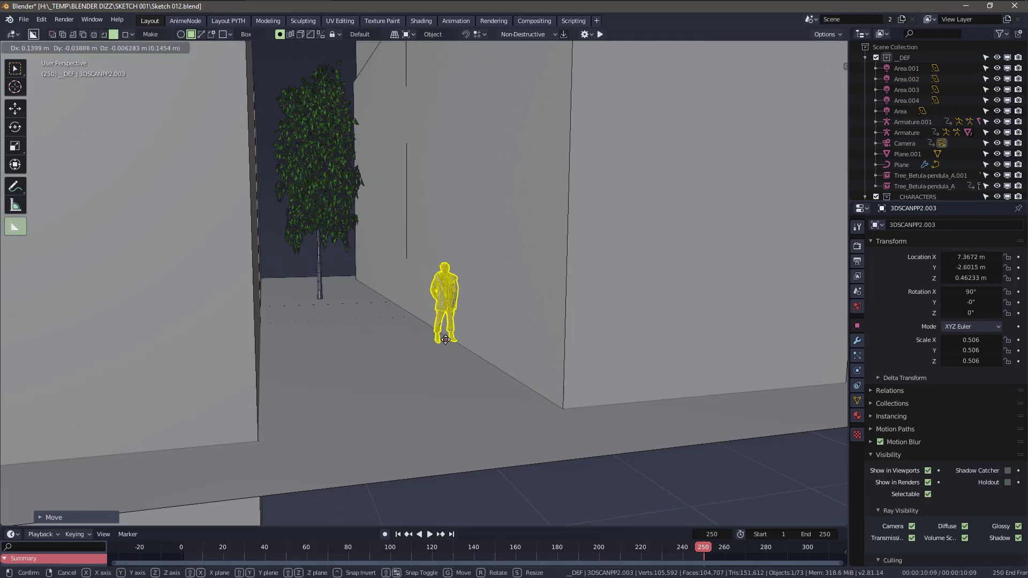
pyautogui.click(416, 328)
# - Add a horizontal loop cut around the background building, slid down to just above the standing figure's head
pyautogui.moveTo(417, 328); pyautogui.dragTo(391, 321, button='middle')
pyautogui.click(490, 275)
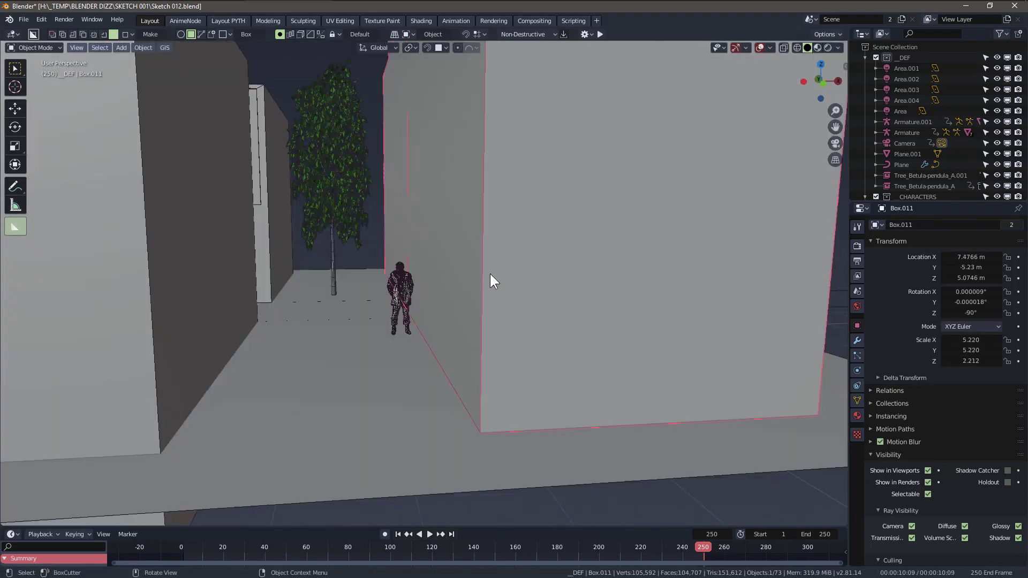
pyautogui.press('Tab')
pyautogui.hotkey('ctrl', 'r')
pyautogui.click(480, 195)
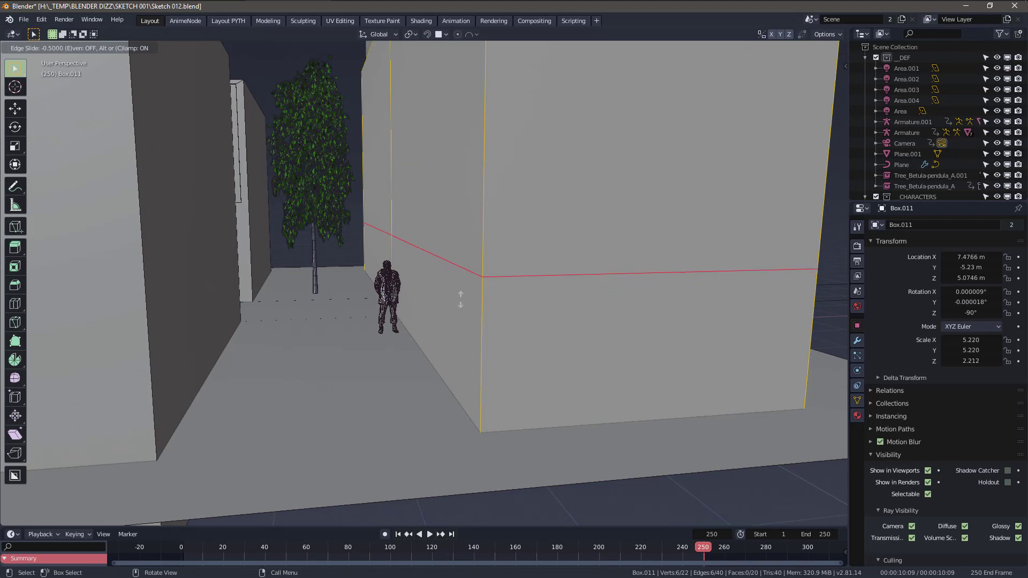
pyautogui.click(460, 300)
pyautogui.moveTo(461, 300); pyautogui.dragTo(438, 291, button='middle')
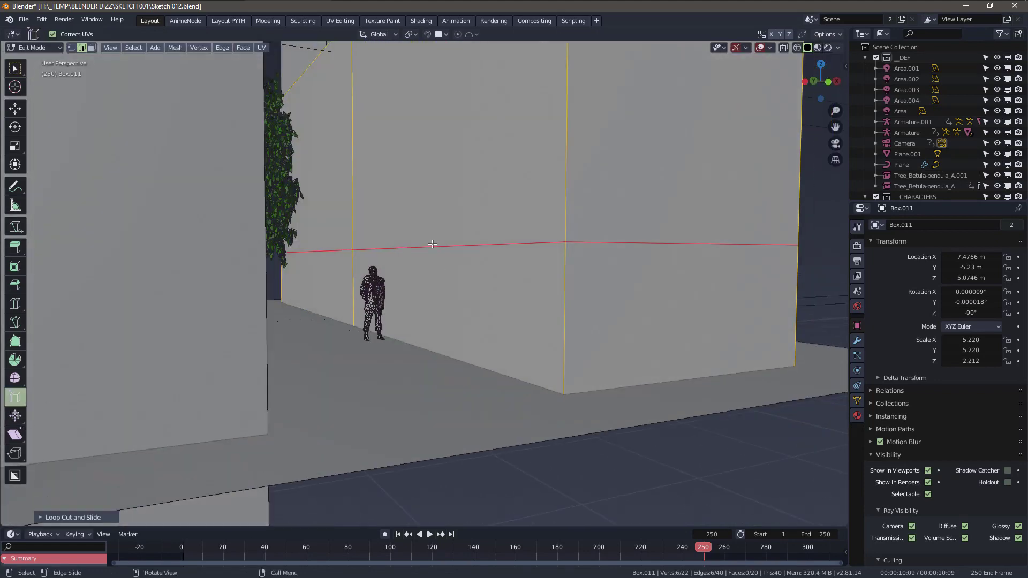
pyautogui.moveTo(415, 264); pyautogui.dragTo(377, 266, button='middle')
pyautogui.press('Tab')
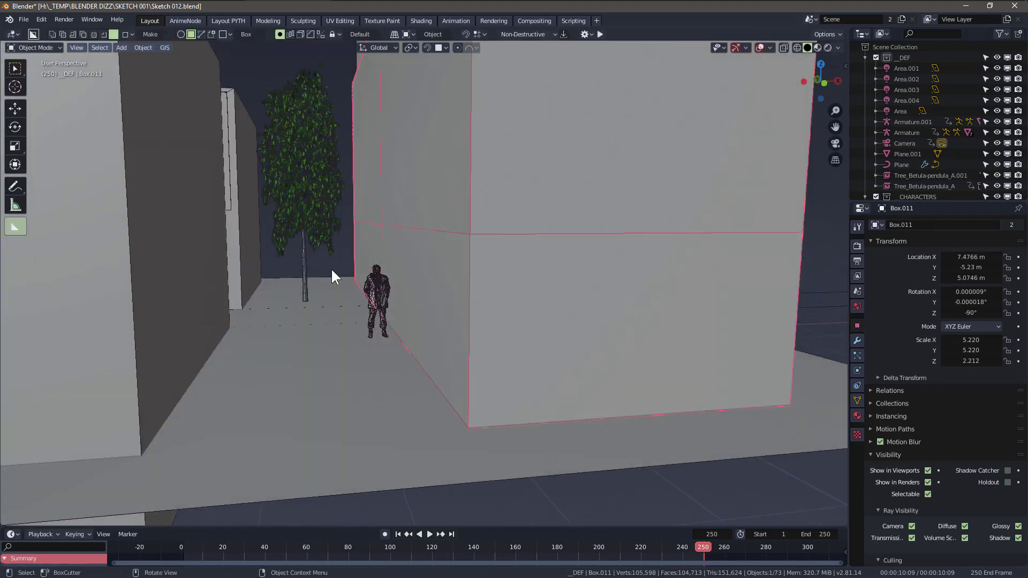
# - Move the scanned figure along the passage to about X 6.69 m, Y -4.07 m and return to the camera view
pyautogui.click(331, 267)
pyautogui.scroll(-7, 556, 179)
pyautogui.click(433, 325)
pyautogui.moveTo(556, 178); pyautogui.dragTo(467, 368, button='middle')
pyautogui.press('g')
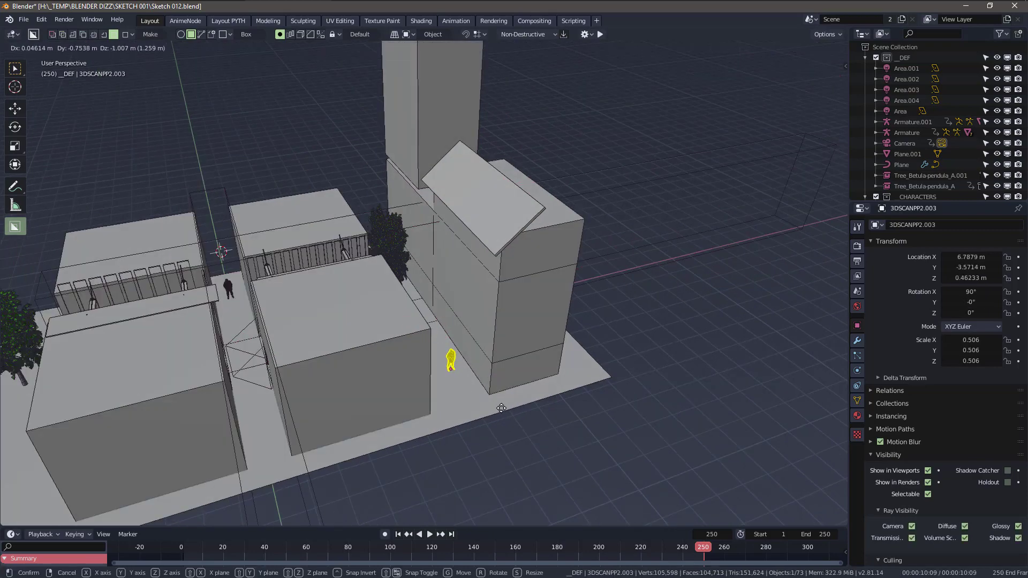
pyautogui.click(447, 381)
pyautogui.press('KP_0')
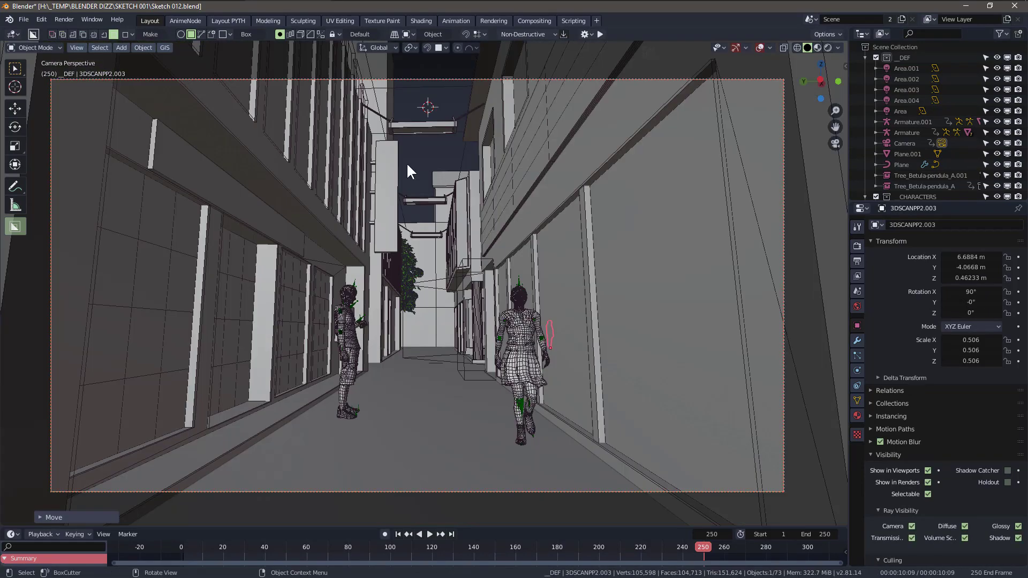
# - Raise the sloped roof slab of the background building along the Z axis
pyautogui.click(449, 173)
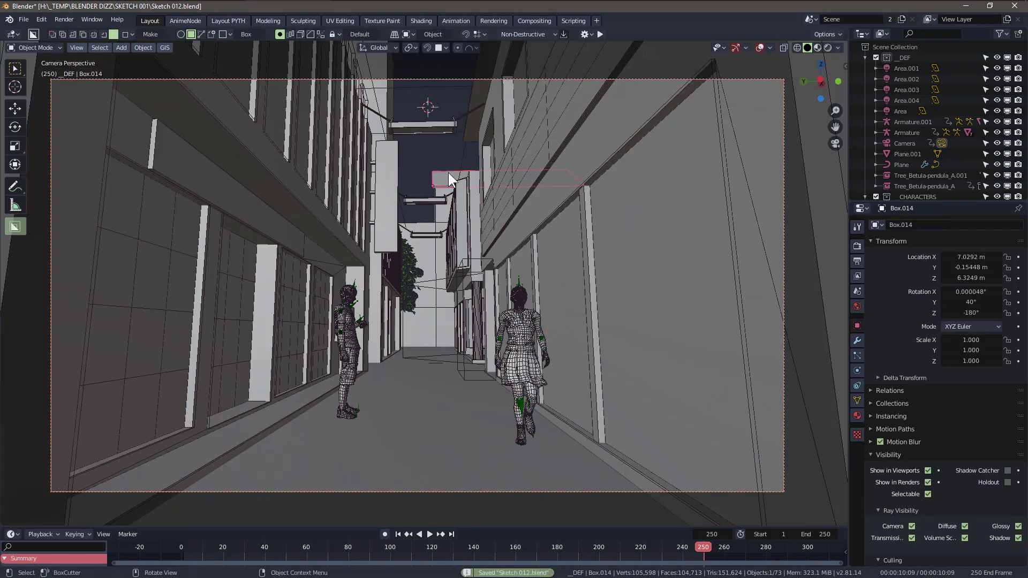
pyautogui.press('g')
pyautogui.press('z')
# - Raise the top face of the building's taller section along Z to follow the roof slab, and check it through the camera
pyautogui.moveTo(456, 149); pyautogui.dragTo(504, 213, button='middle')
pyautogui.click(508, 195)
pyautogui.press('Tab')
pyautogui.click(507, 196)
pyautogui.scroll(-2, 506, 198)
pyautogui.press('g')
pyautogui.press('z')
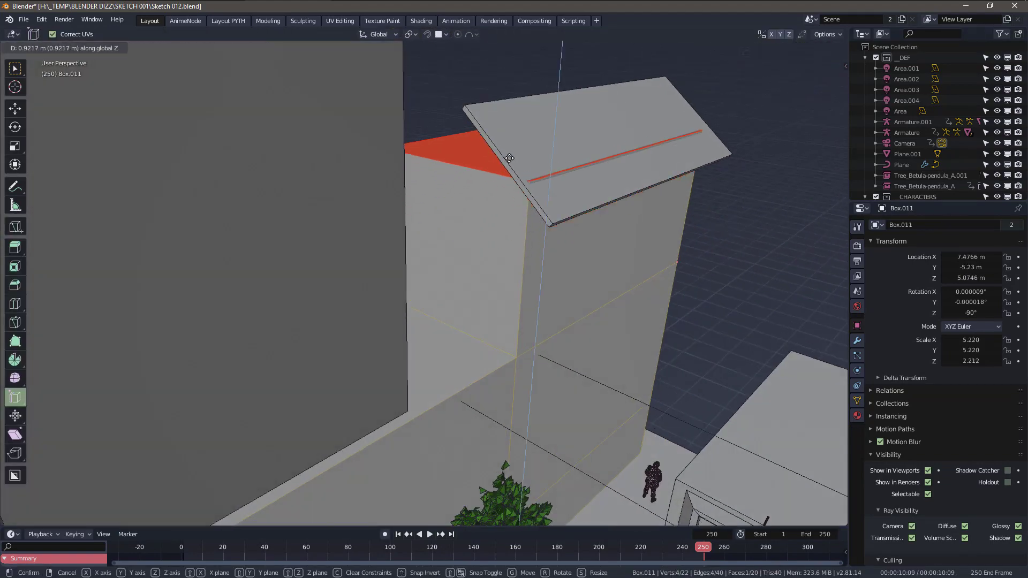
pyautogui.click(511, 171)
pyautogui.moveTo(570, 188); pyautogui.dragTo(483, 256, button='middle')
pyautogui.press('Tab')
pyautogui.press('KP_0')
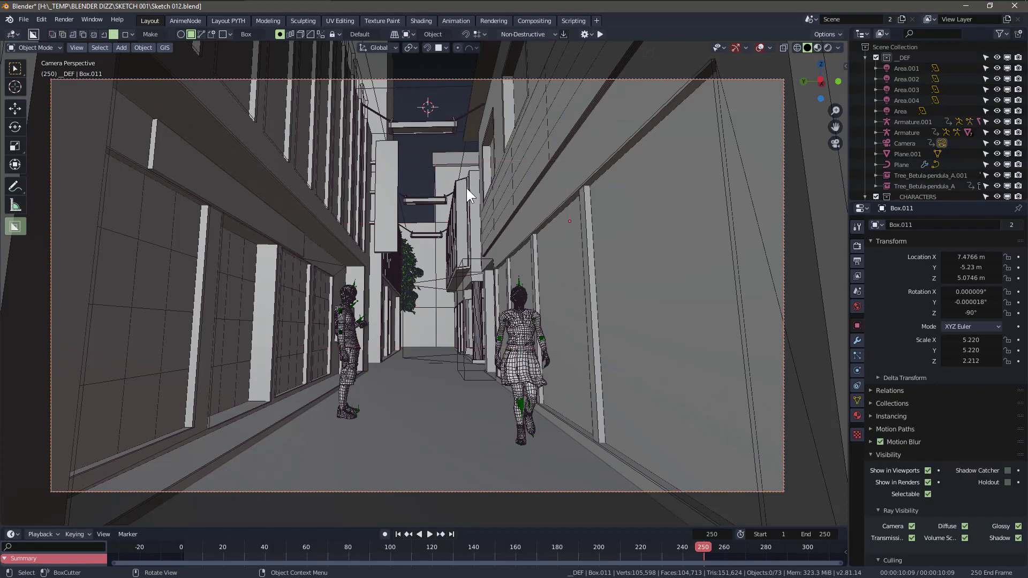
pyautogui.moveTo(483, 178); pyautogui.dragTo(558, 266, button='middle')
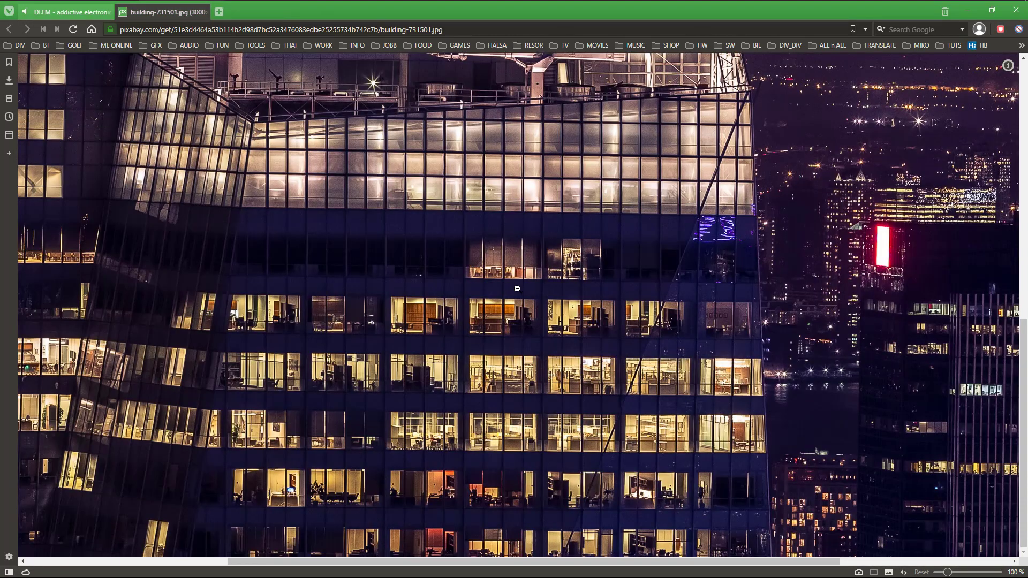
# - Save the night office building photo from the web page into the ___SHITE folder
pyautogui.rightClick(517, 288)
pyautogui.click(550, 320)
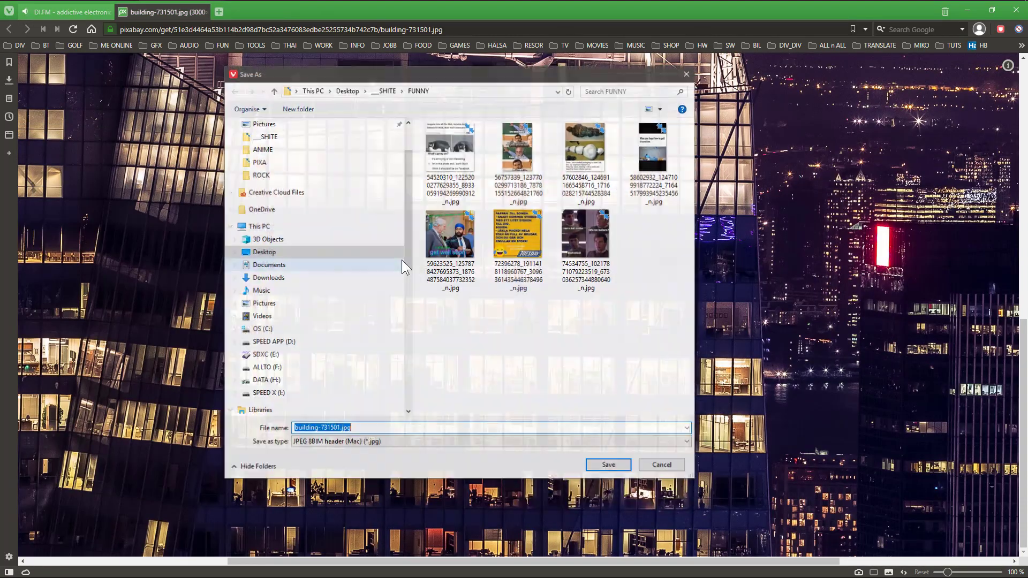
pyautogui.click(384, 91)
pyautogui.scroll(-3, 428, 322)
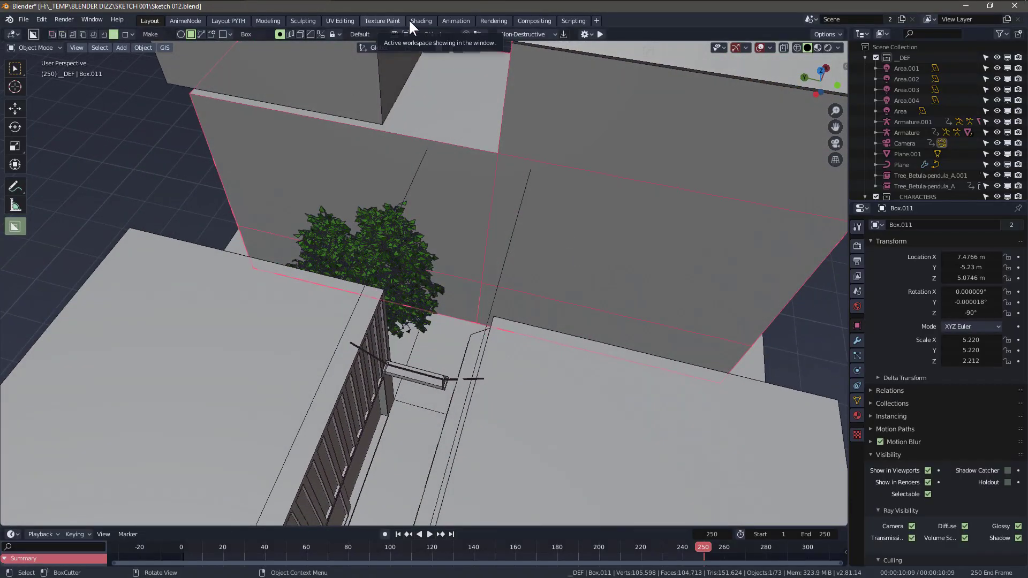
# - In the Shading workspace, give the background building a second material slot with a new material
pyautogui.click(411, 22)
pyautogui.click(857, 338)
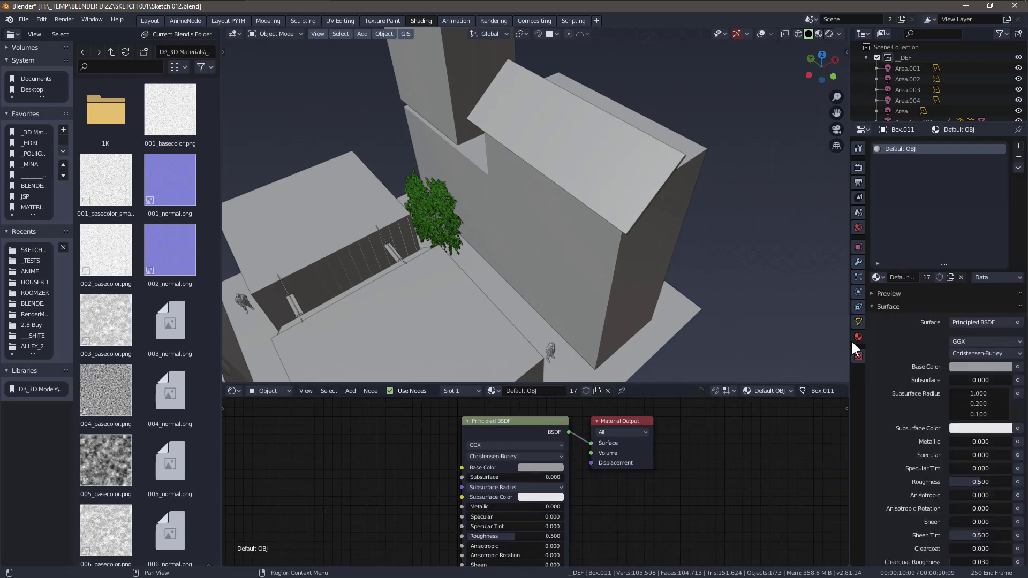
pyautogui.click(1017, 147)
pyautogui.click(527, 391)
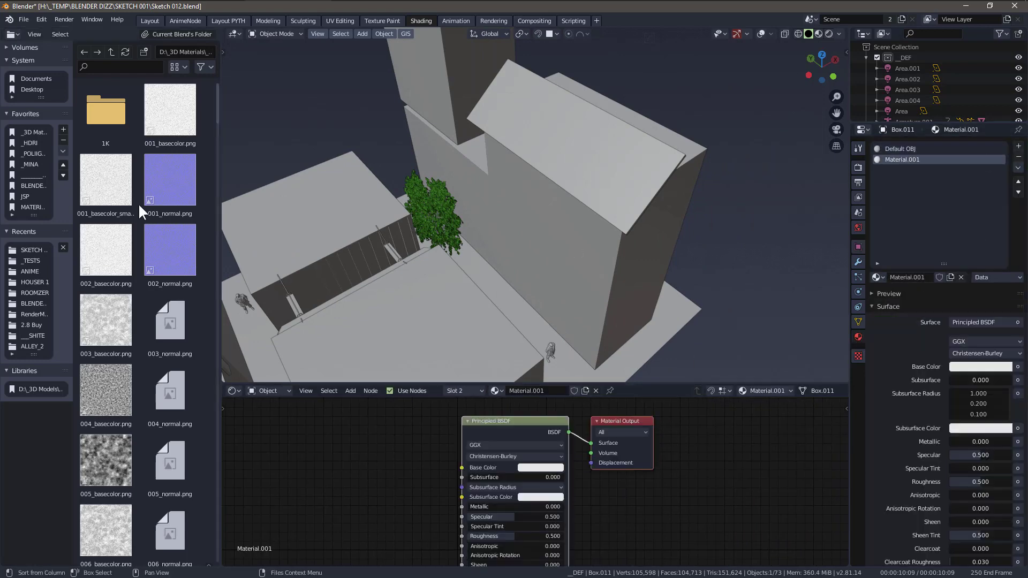
# - Add _aaaa.jpg from the ___SHITE folder as an image texture and connect its color to the Principled BSDF base color
pyautogui.click(29, 89)
pyautogui.scroll(-15, 137, 377)
pyautogui.scroll(2, 137, 377)
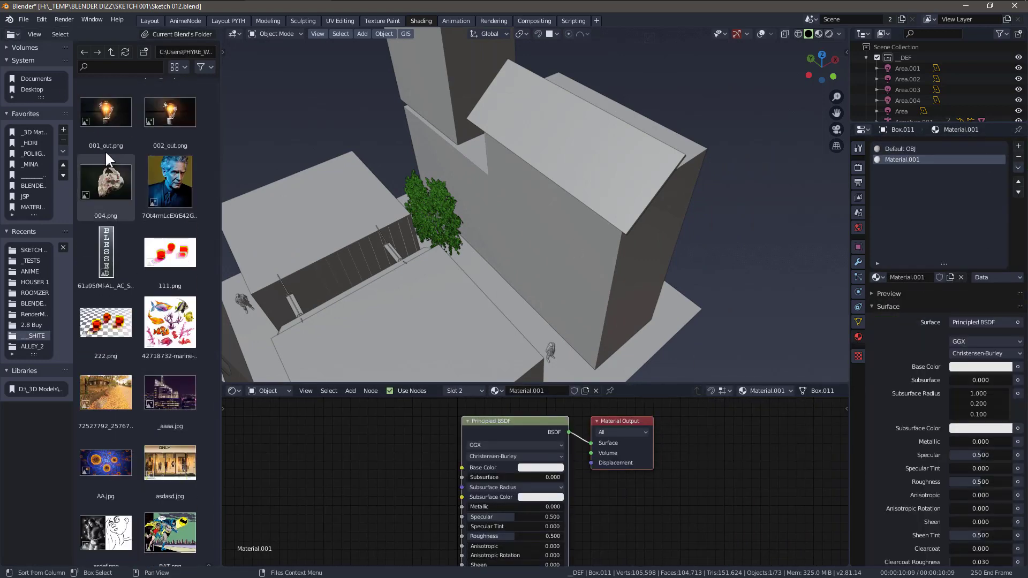
pyautogui.scroll(-7, 137, 283)
pyautogui.moveTo(170, 243); pyautogui.dragTo(335, 462)
pyautogui.click(31, 132)
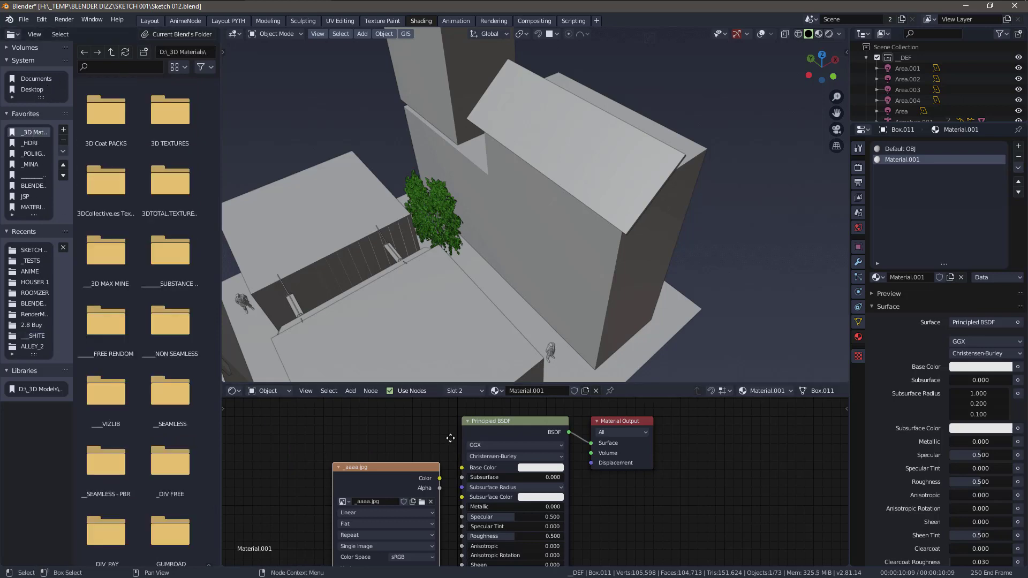
pyautogui.moveTo(450, 438); pyautogui.dragTo(550, 423, button='middle')
pyautogui.moveTo(522, 453); pyautogui.dragTo(440, 445)
# - Switch to the UV Editing workspace and save the file as Sketch 013.blend
pyautogui.hotkey('ctrl', 'pageup')
pyautogui.hotkey('ctrl', 'pageup')
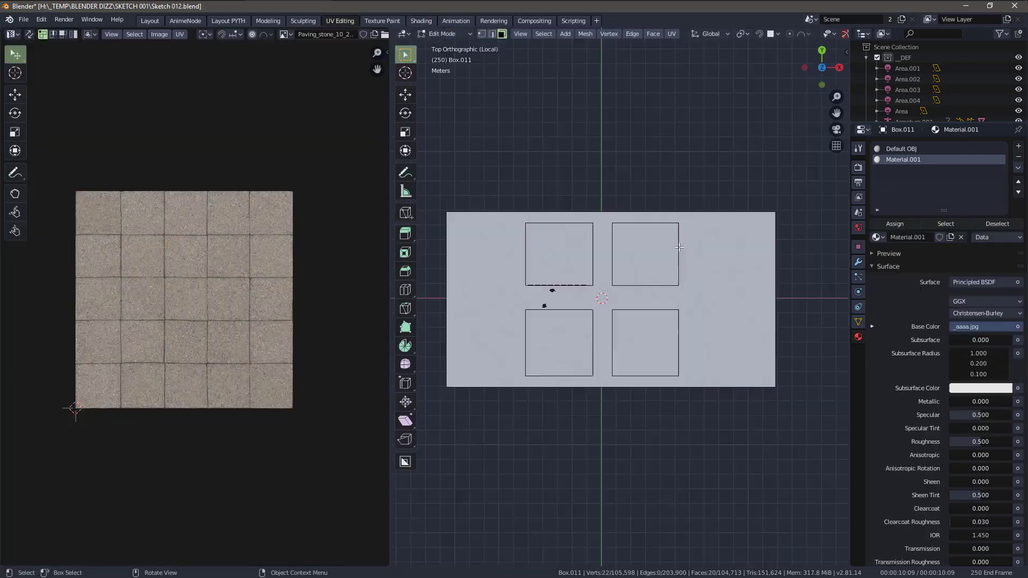
pyautogui.click(25, 20)
pyautogui.click(74, 101)
pyautogui.press('KP_Add')
pyautogui.press('Return')
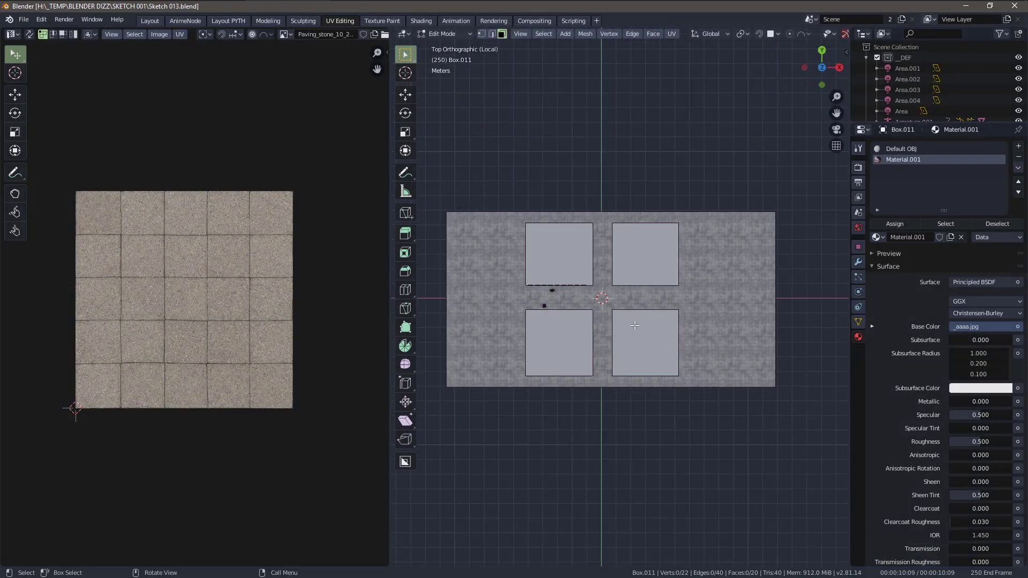
# - Isolate the background building in local view and apply its scale
pyautogui.moveTo(596, 306); pyautogui.dragTo(656, 234, button='middle')
pyautogui.press('KP_Divide')
pyautogui.press('KP_Divide')
pyautogui.scroll(3, 670, 250)
pyautogui.click(582, 249)
pyautogui.moveTo(582, 249); pyautogui.dragTo(540, 263, button='middle')
pyautogui.press('Tab')
pyautogui.hotkey('ctrl', 'a')
pyautogui.press('s')
pyautogui.press('Tab')
# - Mark a seam around the three upper alley-facing facade faces and switch to the left orthographic view
pyautogui.click(664, 214)
pyautogui.keyDown('shift'); pyautogui.click(659, 303); pyautogui.keyUp('shift')
pyautogui.keyDown('shift'); pyautogui.click(573, 300); pyautogui.keyUp('shift')
pyautogui.scroll(-1, 634, 248)
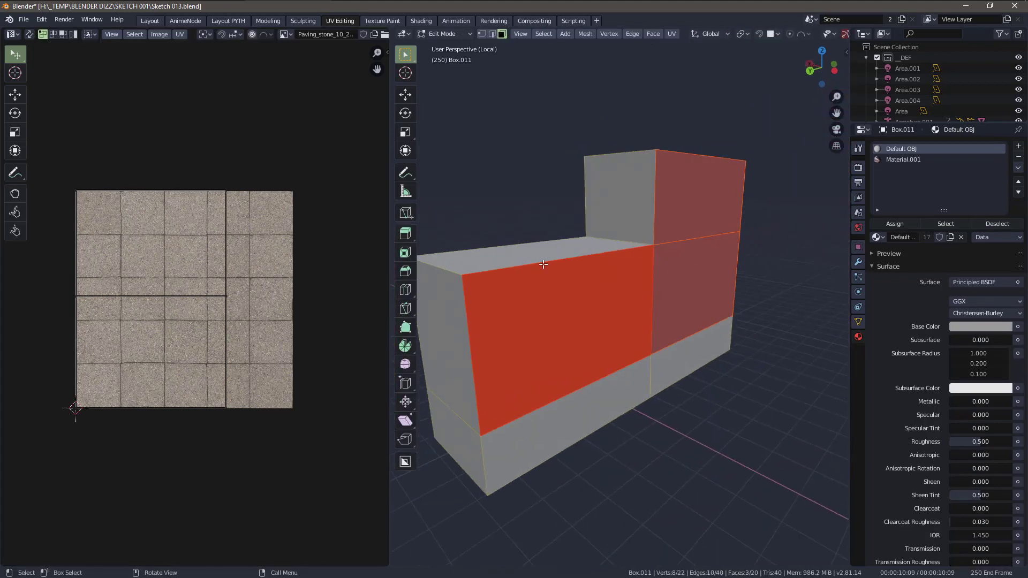
pyautogui.keyDown('shift'); pyautogui.click(655, 264); pyautogui.keyUp('shift')
pyautogui.keyDown('shift'); pyautogui.click(685, 243); pyautogui.keyUp('shift')
pyautogui.moveTo(686, 259); pyautogui.dragTo(666, 269, button='middle')
pyautogui.hotkey('alt', 'shift', 'z')
pyautogui.hotkey('alt', 'shift', 'z')
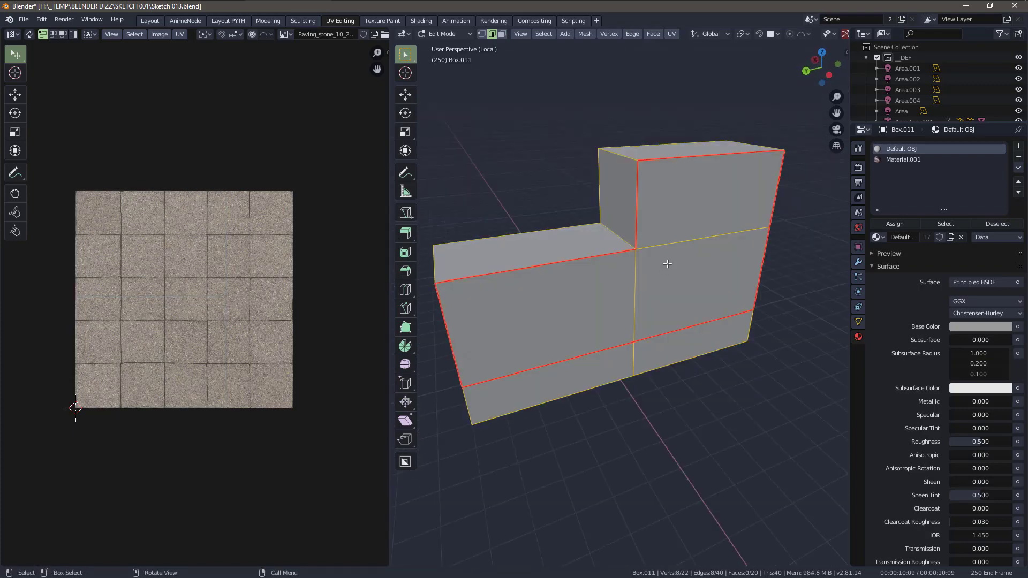
pyautogui.click(829, 75)
# - Try projecting the whole building's UVs from the left view, scaling and moving them over the texture
pyautogui.press('a')
pyautogui.click(672, 33)
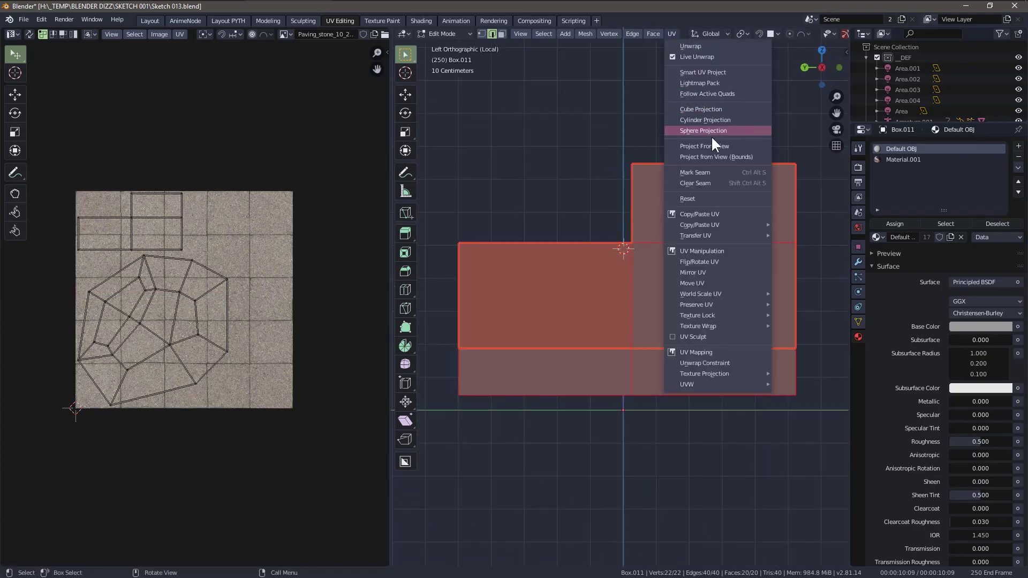
pyautogui.click(708, 147)
pyautogui.press('s')
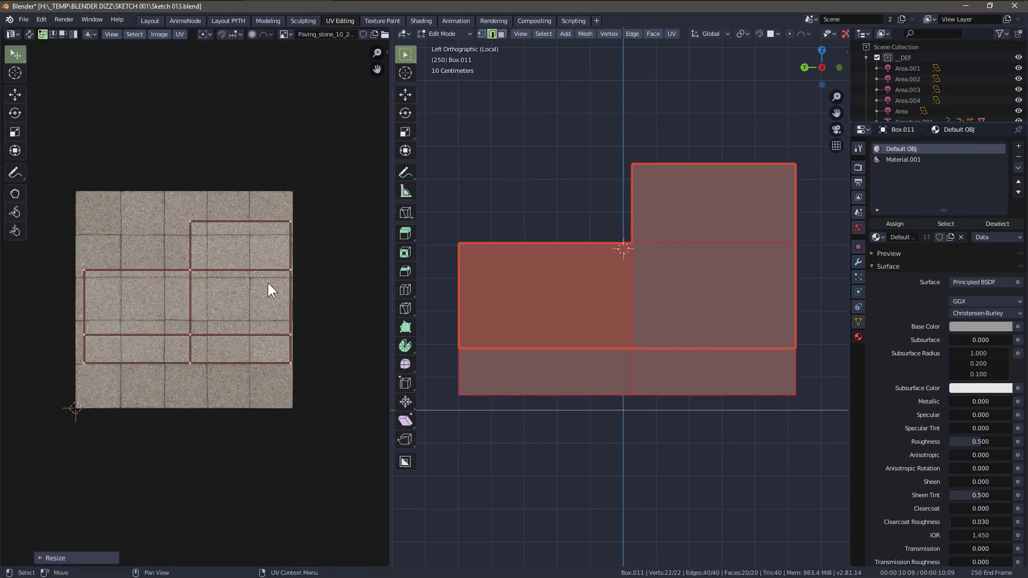
pyautogui.press('g')
pyautogui.click(264, 269)
pyautogui.scroll(2, 224, 281)
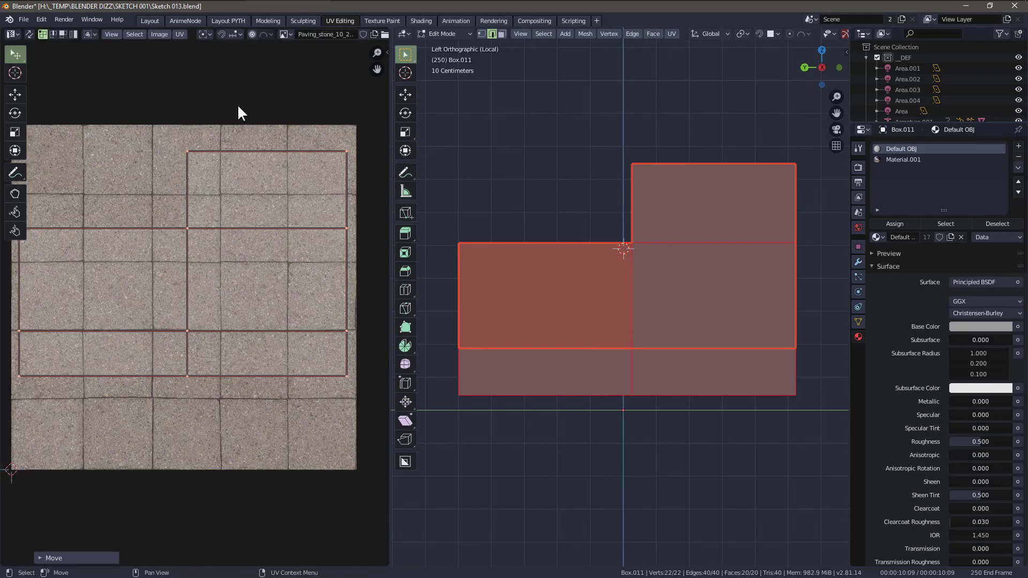
# - Undo the whole-building UV projection along with its scaling, move and the face selection
pyautogui.click(580, 191)
pyautogui.press('3')
pyautogui.click(579, 271)
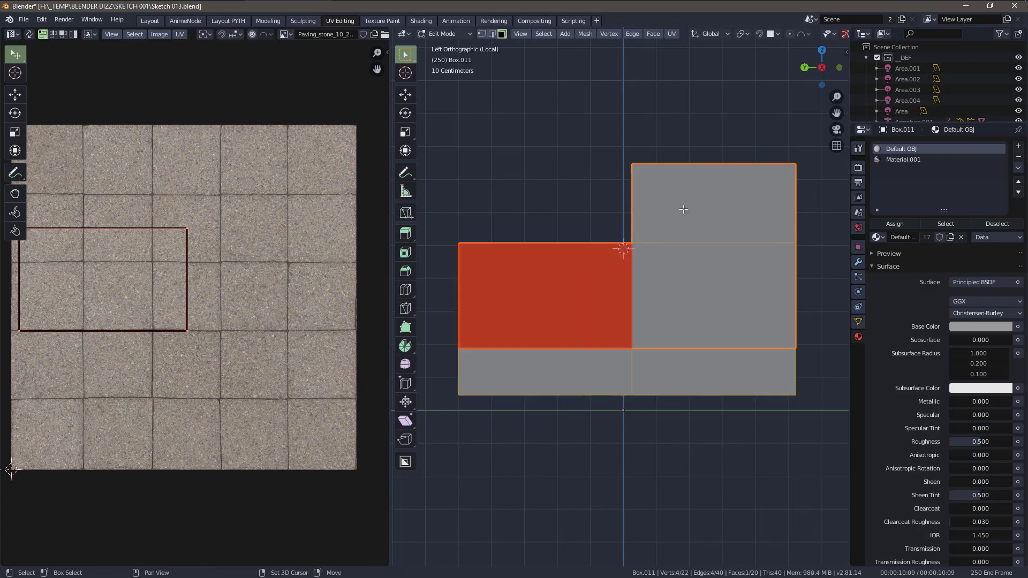
pyautogui.keyDown('shift'); pyautogui.click(685, 211); pyautogui.keyUp('shift')
pyautogui.keyDown('shift'); pyautogui.click(702, 278); pyautogui.keyUp('shift')
pyautogui.hotkey('ctrl', 'z')
pyautogui.hotkey('ctrl', 'z')
pyautogui.hotkey('ctrl', 'z')
pyautogui.hotkey('ctrl', 'z')
pyautogui.hotkey('ctrl', 'z')
pyautogui.hotkey('ctrl', 'z')
pyautogui.hotkey('ctrl', 'z')
pyautogui.hotkey('ctrl', 'z')
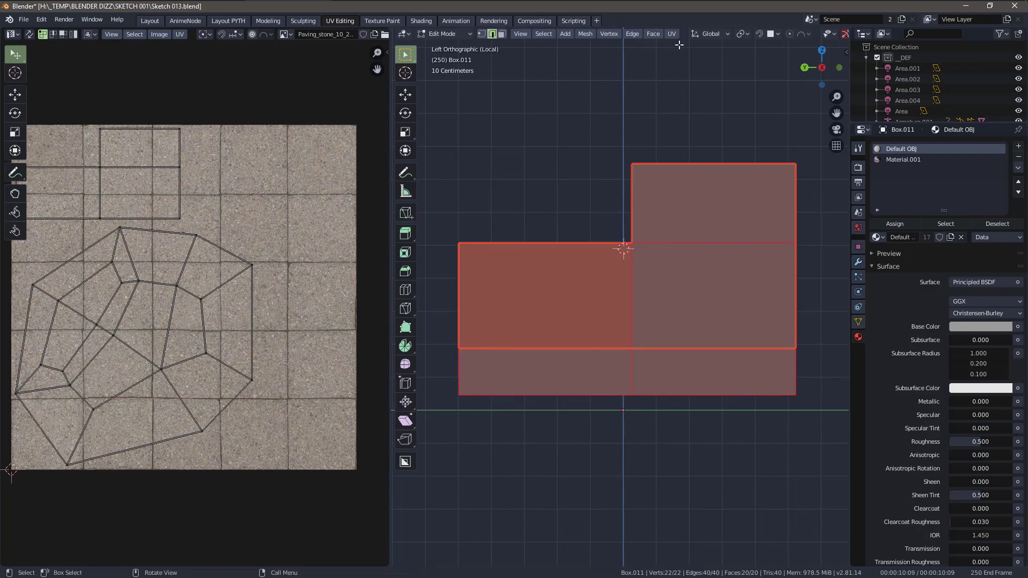
# - Project the UVs of only the three upper facade faces from the left view and rescale them in the UV editor
pyautogui.hotkey('ctrl', 'shift', 'z')
pyautogui.hotkey('ctrl', 'shift', 'z')
pyautogui.hotkey('ctrl', 'shift', 'z')
pyautogui.hotkey('ctrl', 'shift', 'z')
pyautogui.click(672, 33)
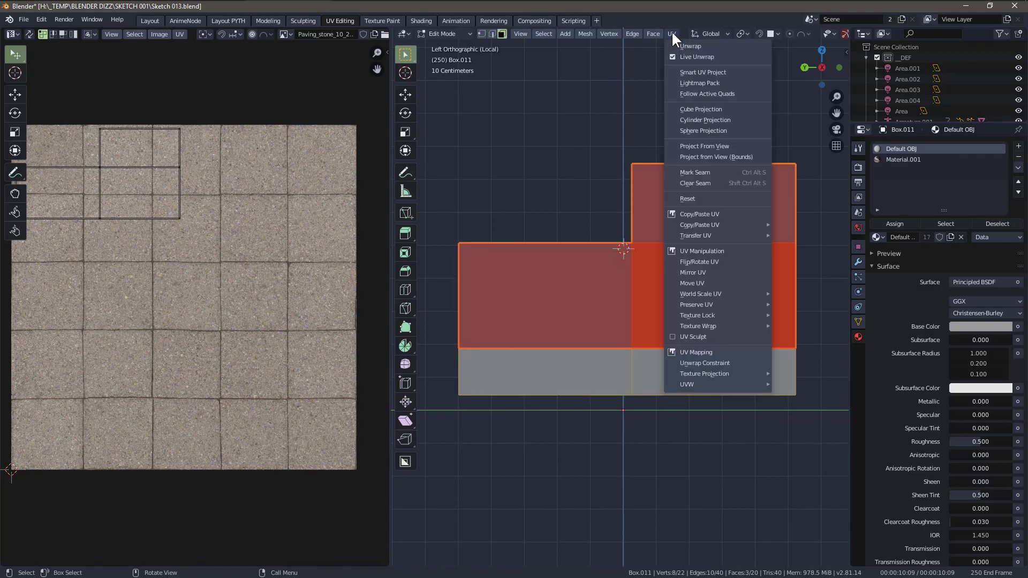
pyautogui.click(740, 148)
pyautogui.press('a')
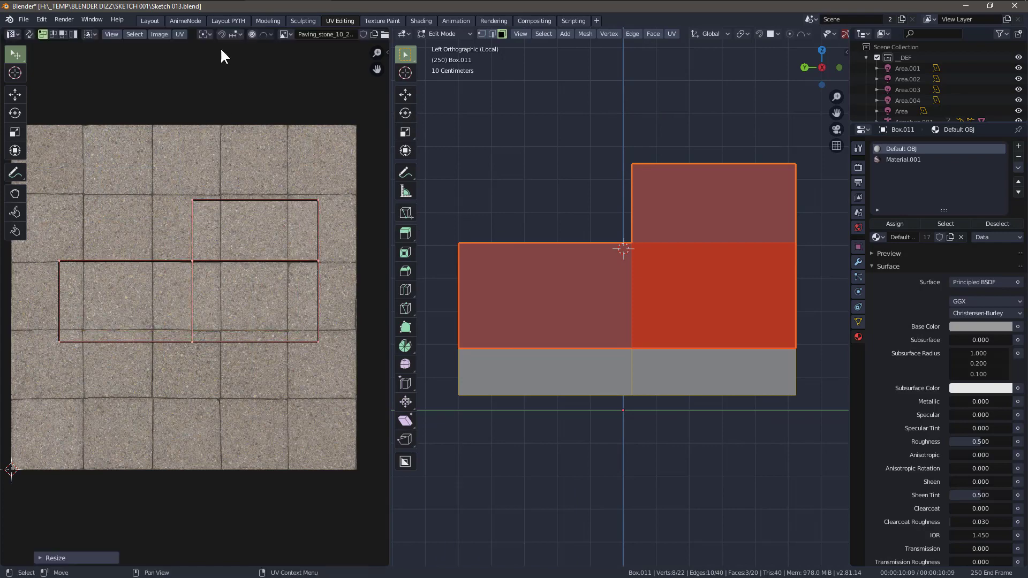
# - Display the _aaaa.jpg office photo behind the facade UVs and maximize the UV editor
pyautogui.click(284, 33)
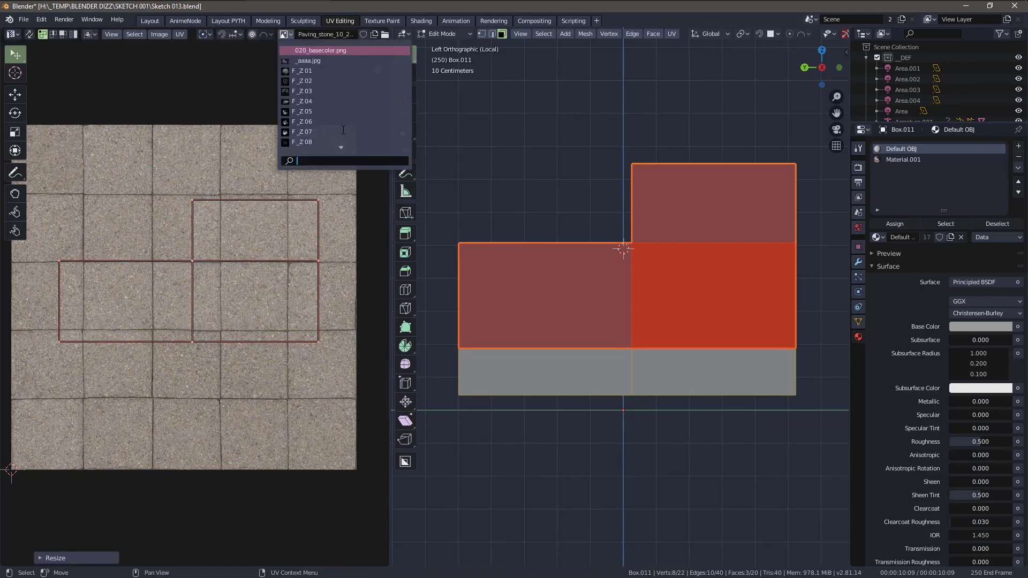
pyautogui.click(308, 60)
pyautogui.hotkey('ctrl', 'space')
pyautogui.scroll(2, 451, 236)
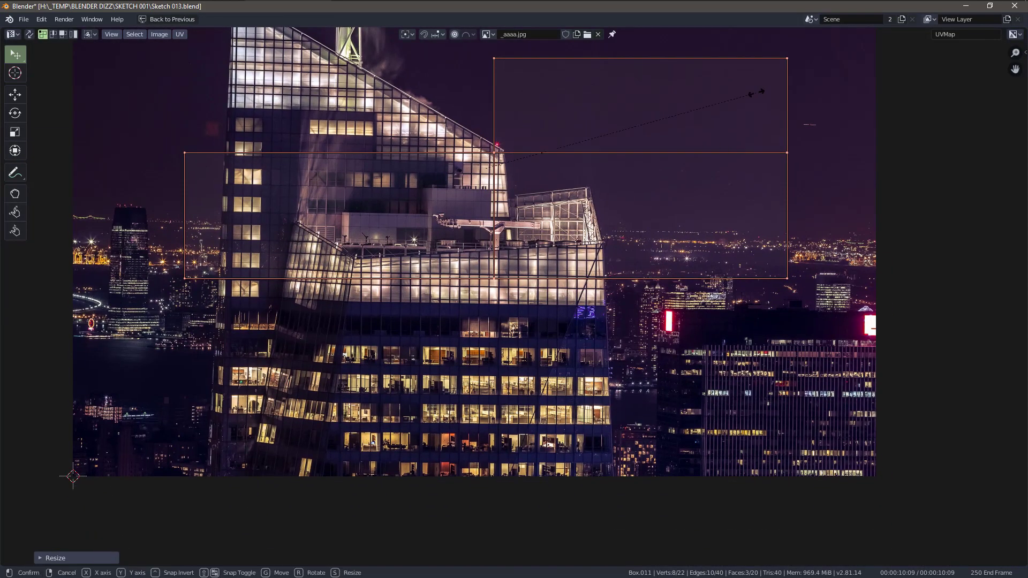
# - Scale the facade UVs down over two rows of lit office windows, narrow them along X and restore the split layout
pyautogui.click(525, 366)
pyautogui.scroll(4, 529, 371)
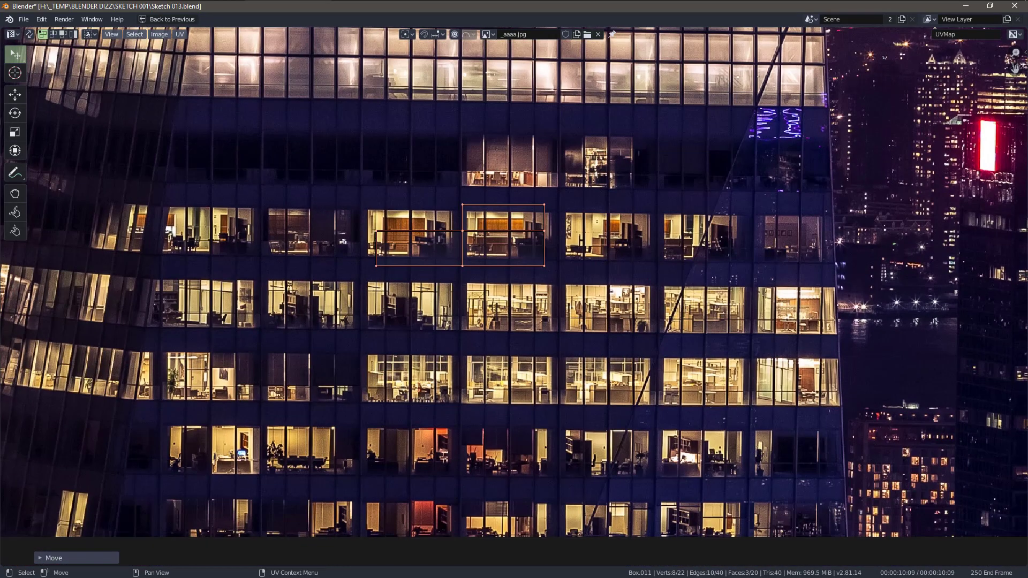
pyautogui.press('s')
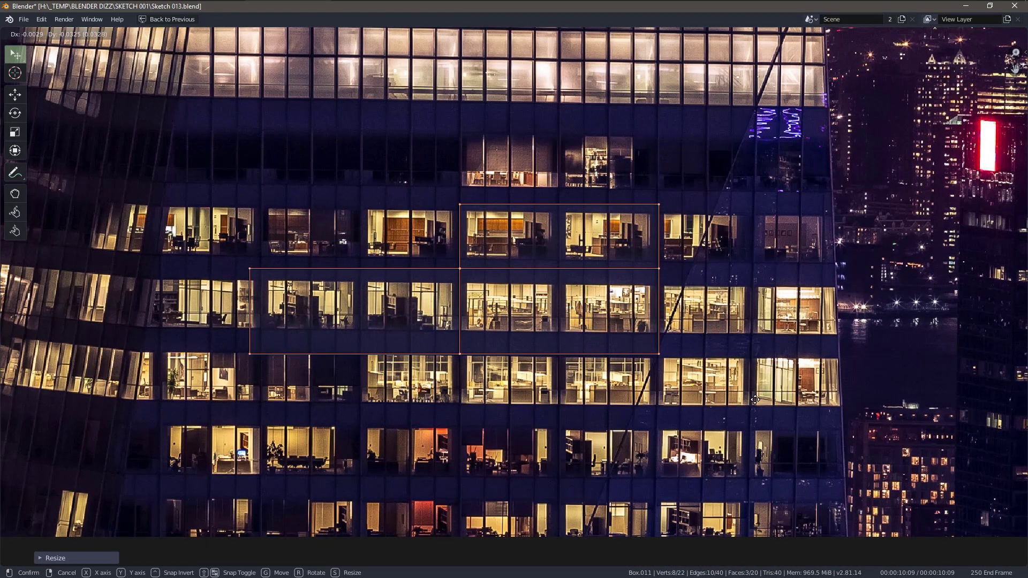
pyautogui.press('s')
pyautogui.press('x')
pyautogui.click(727, 322)
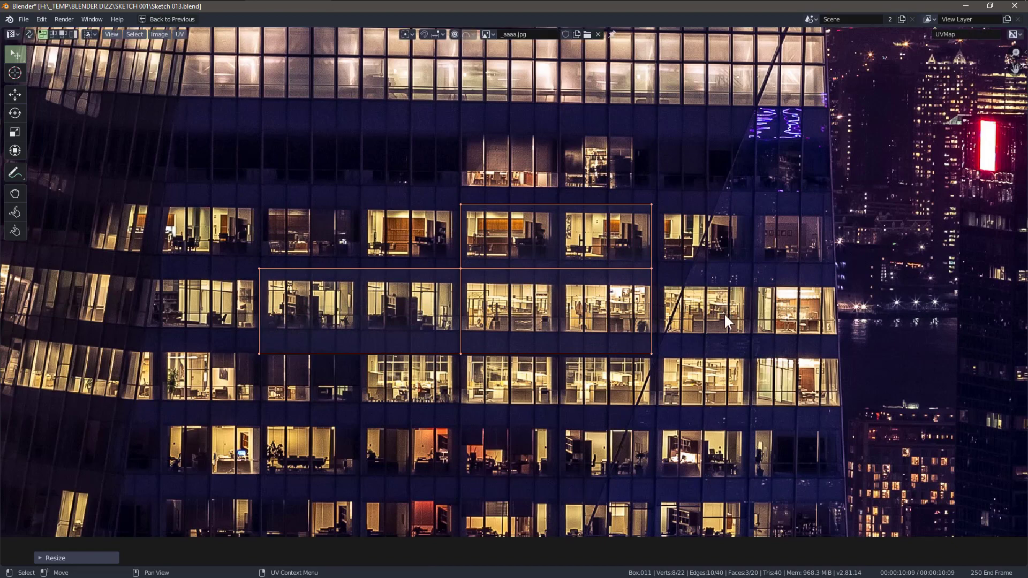
pyautogui.click(728, 313)
pyautogui.hotkey('ctrl', 'space')
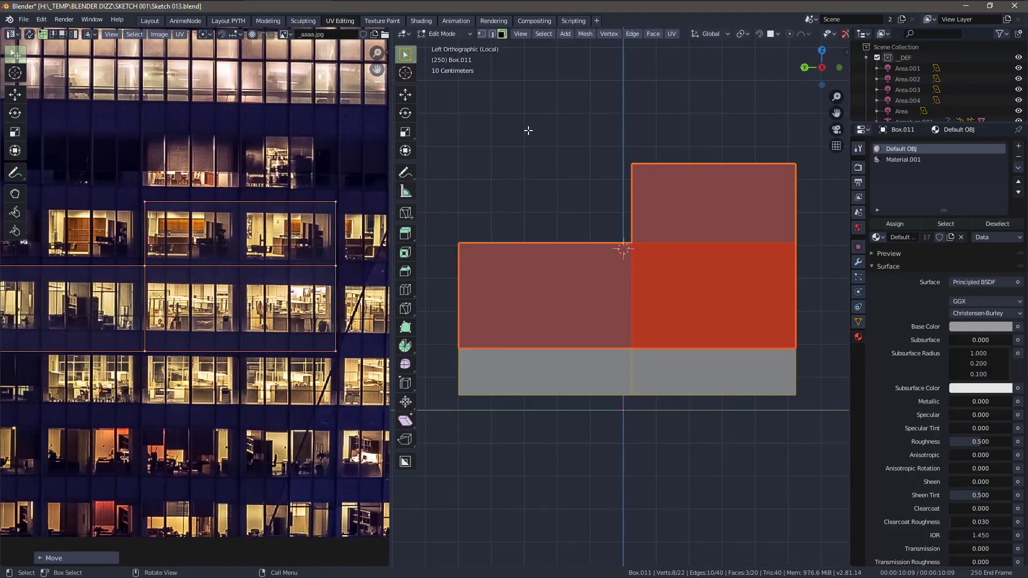
# - Assign Material.001 with the _aaaa.jpg texture to the three selected upper facade faces
pyautogui.press('Tab')
pyautogui.click(421, 20)
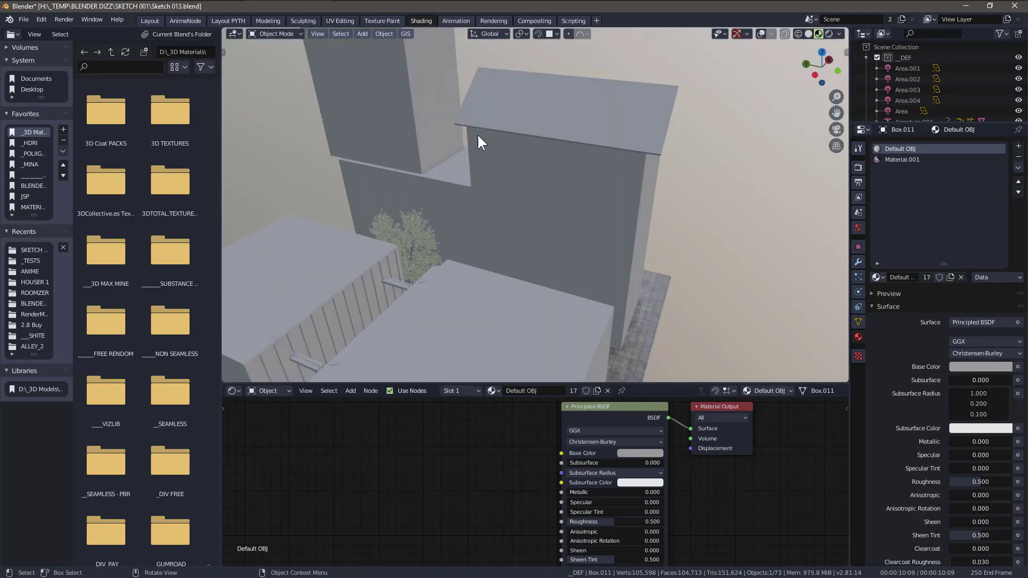
pyautogui.moveTo(477, 133); pyautogui.dragTo(557, 203, button='middle')
pyautogui.click(902, 160)
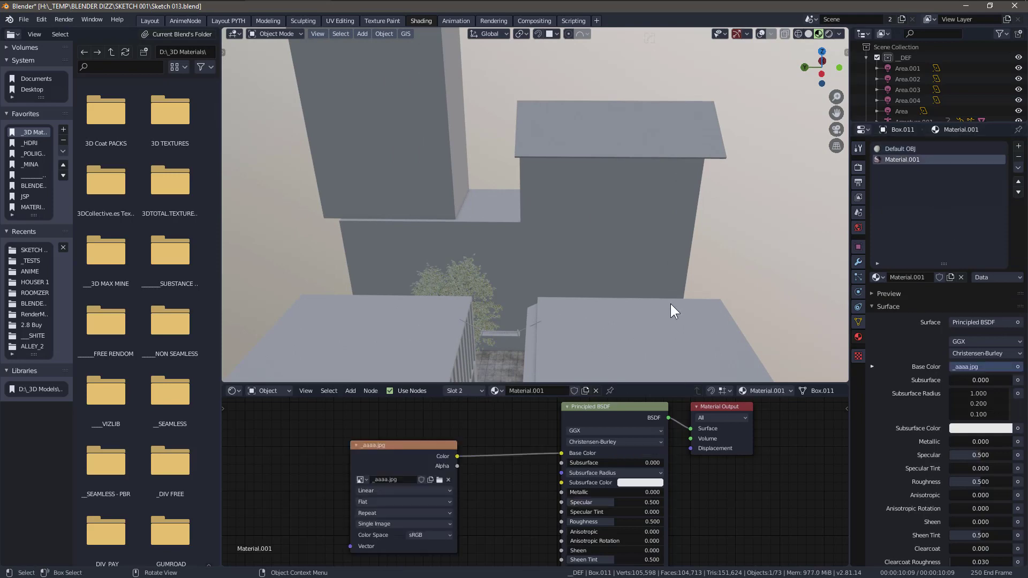
pyautogui.click(341, 20)
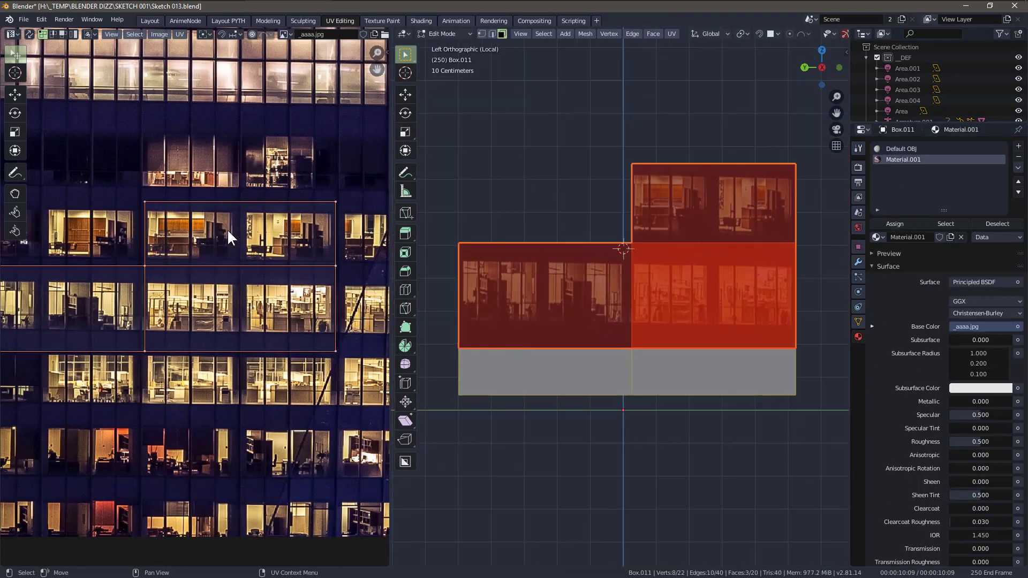
# - Enlarge the facade UVs to cover more window rows and reposition them on the office photo
pyautogui.scroll(-2, 227, 230)
pyautogui.press('s')
pyautogui.click(310, 265)
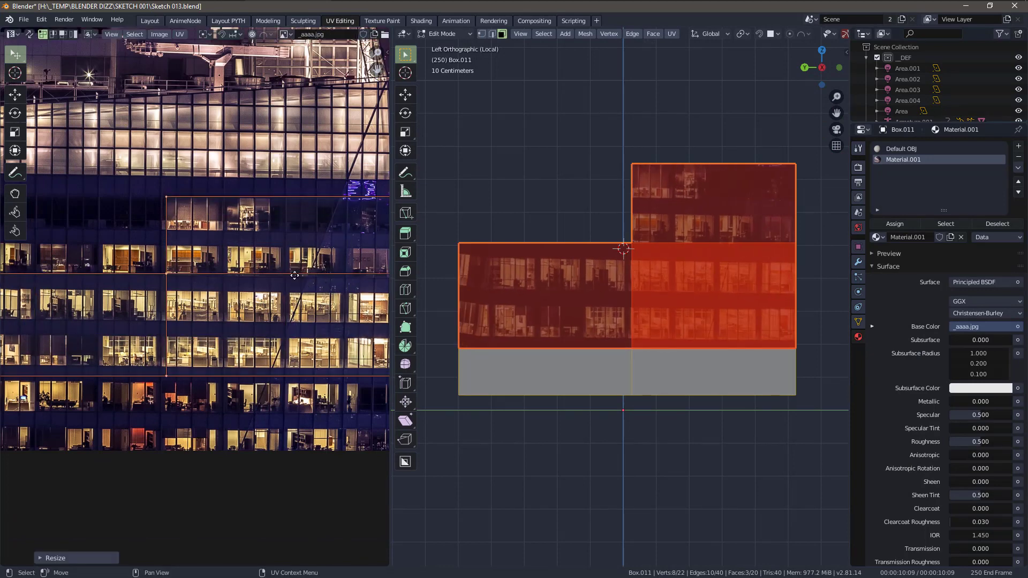
pyautogui.moveTo(294, 275); pyautogui.dragTo(260, 283, button='middle')
pyautogui.press('g')
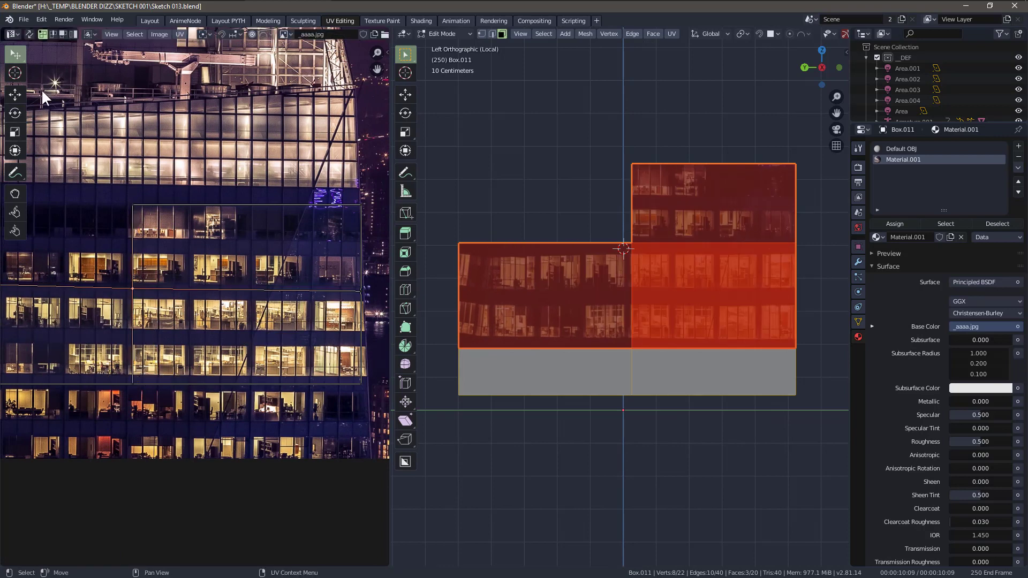
# - Nudge the UV corner vertices of the facade's taller section to fit the photo's window grid
pyautogui.press('g')
pyautogui.moveTo(104, 186); pyautogui.dragTo(167, 224)
pyautogui.press('g')
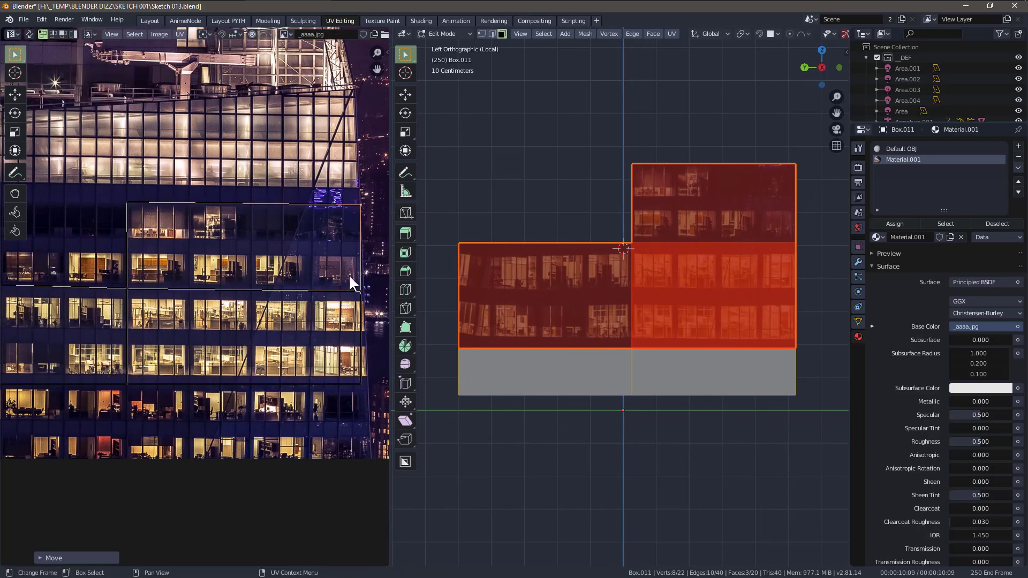
pyautogui.click(351, 394)
# - Move the outer UV corner vertices of the facade's lower wing inward to the edge of the photo's straight window columns
pyautogui.moveTo(159, 395); pyautogui.dragTo(352, 390, button='middle')
pyautogui.moveTo(58, 262); pyautogui.dragTo(113, 404)
pyautogui.press('g')
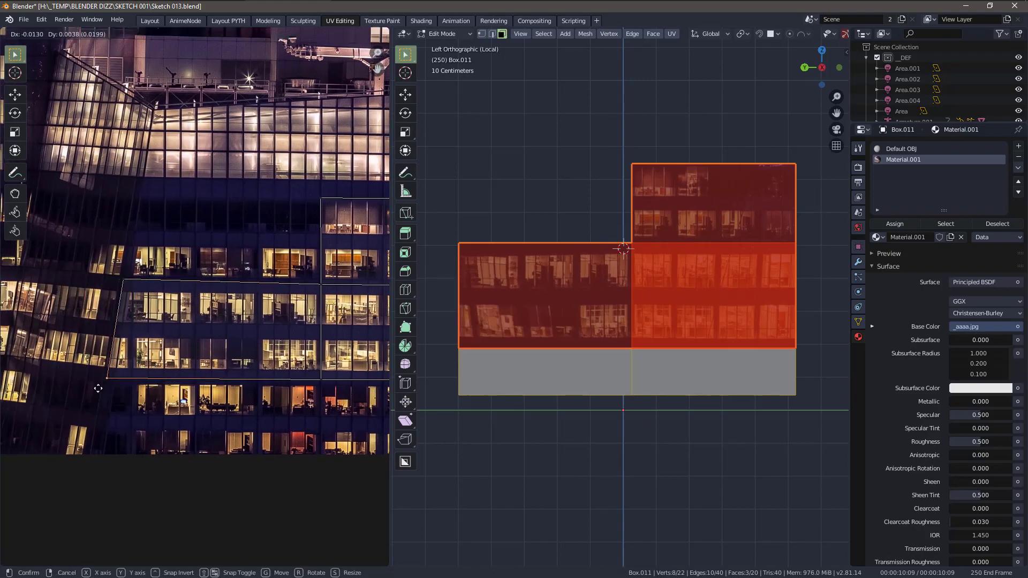
pyautogui.click(96, 385)
pyautogui.scroll(-3, 230, 387)
pyautogui.moveTo(230, 387); pyautogui.dragTo(303, 368, button='middle')
pyautogui.scroll(2, 230, 375)
pyautogui.click(132, 383)
pyautogui.click(151, 303)
pyautogui.press('g')
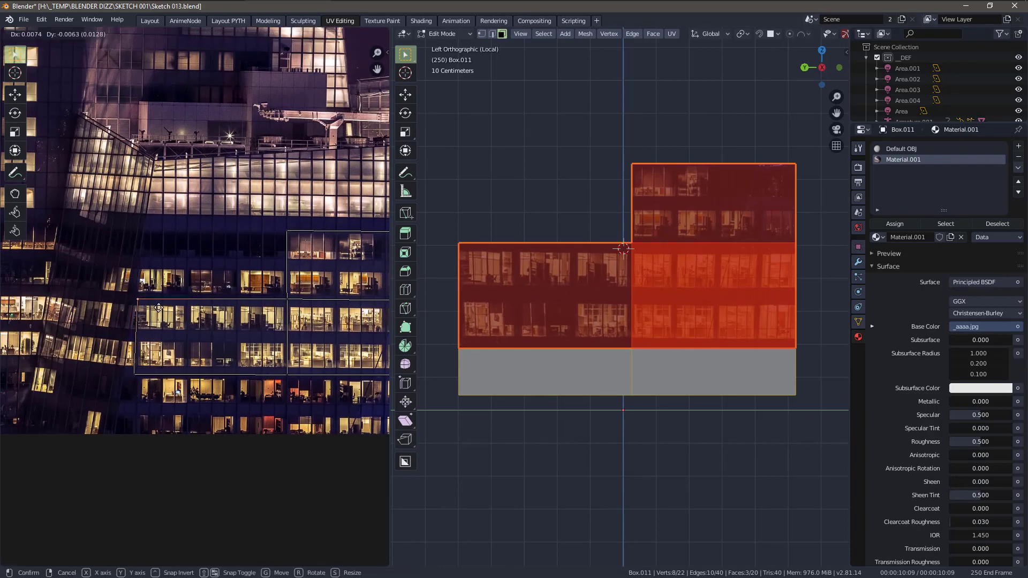
pyautogui.click(510, 186)
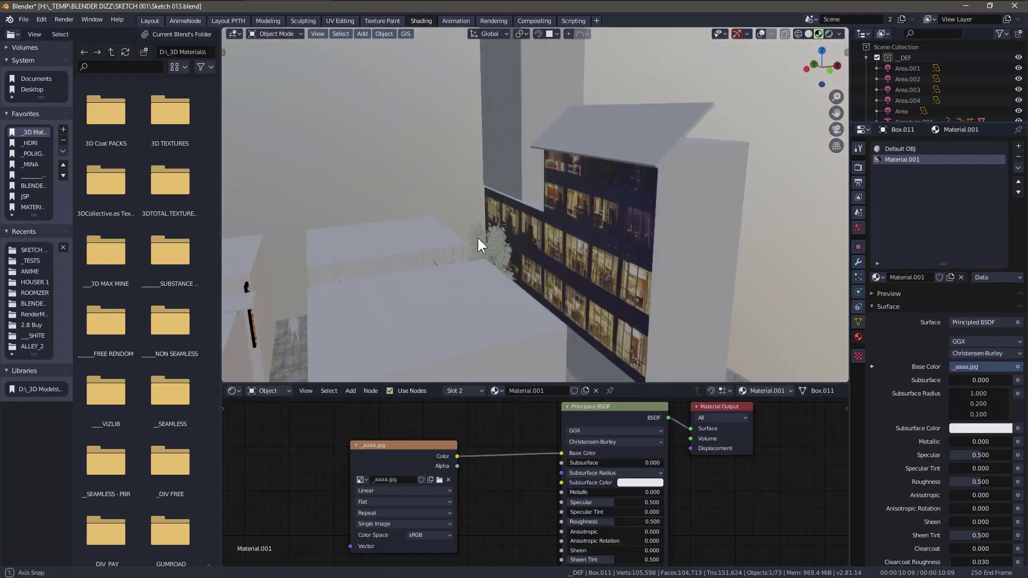
# - Try raising the human figure in front of the lit windows to compare its scale with the facade
pyautogui.press('KP_0')
pyautogui.press('KP_0')
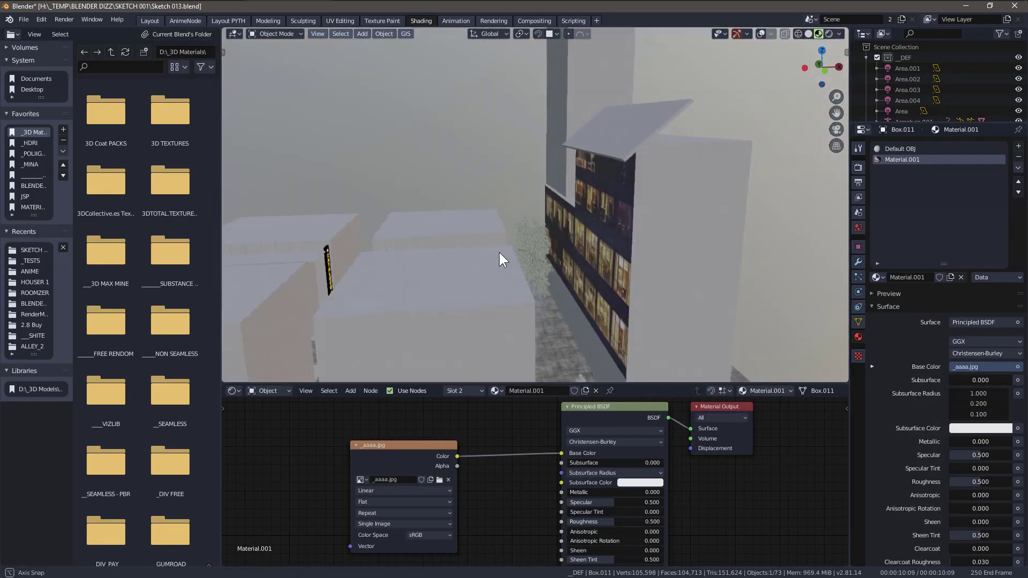
pyautogui.moveTo(499, 253); pyautogui.dragTo(542, 176, button='middle')
pyautogui.scroll(3, 568, 147)
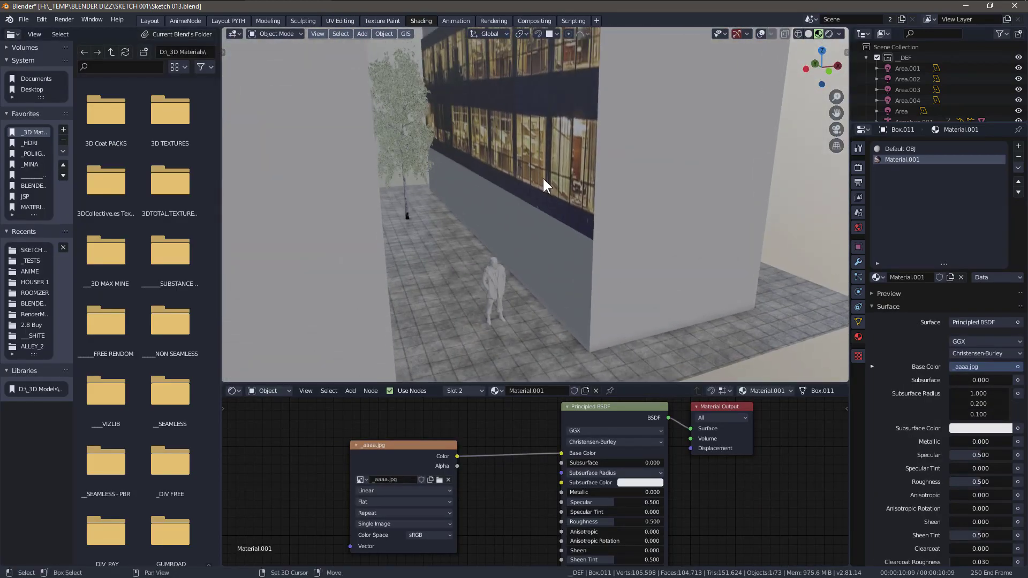
pyautogui.click(497, 280)
pyautogui.hotkey('shift', 'alt', 'z')
pyautogui.moveTo(498, 282); pyautogui.dragTo(527, 155)
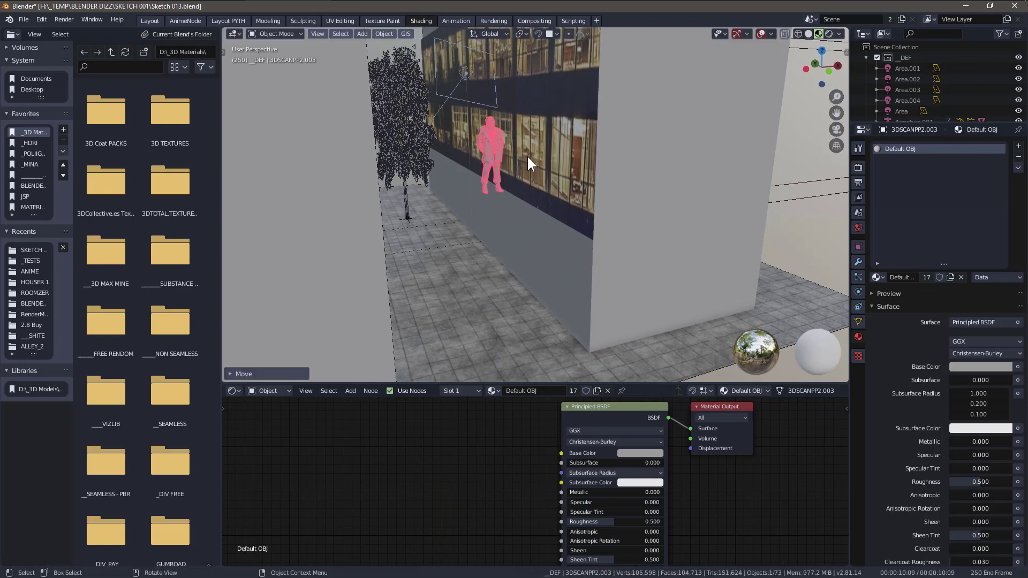
pyautogui.moveTo(527, 156); pyautogui.dragTo(487, 170, button='middle')
# - Select the background building, enlarge the shader node area and delete the Principled BSDF from Material.001
pyautogui.click(557, 166)
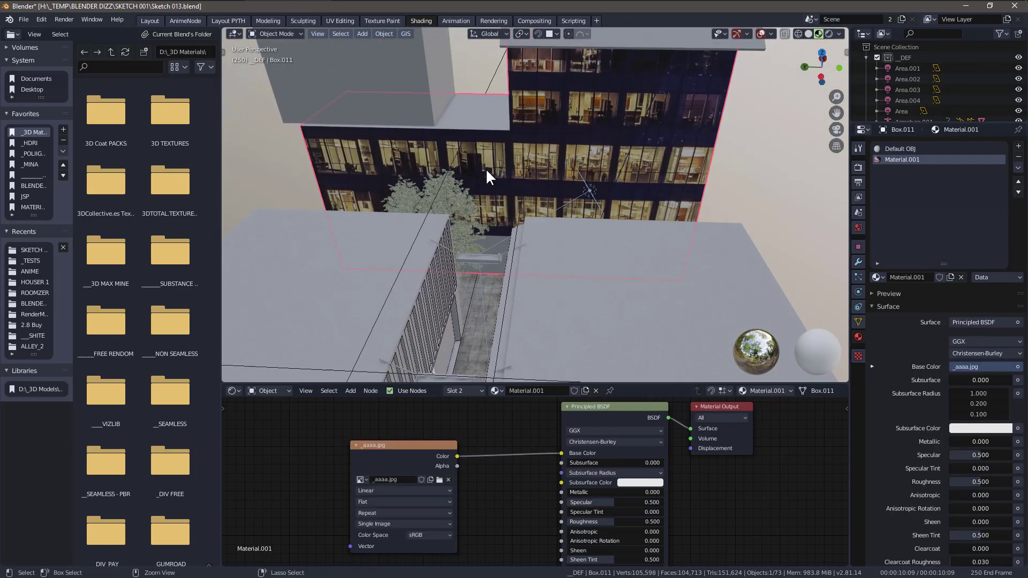
pyautogui.click(493, 21)
pyautogui.click(421, 21)
pyautogui.moveTo(539, 383); pyautogui.dragTo(538, 257)
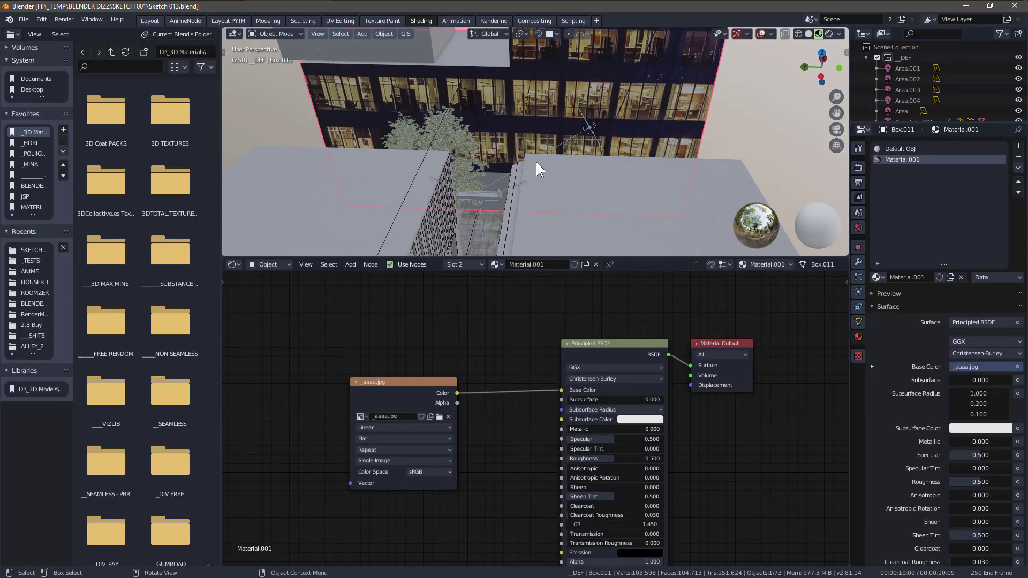
pyautogui.scroll(2, 539, 162)
pyautogui.keyDown('shift'); pyautogui.moveTo(583, 68); pyautogui.dragTo(535, 110, button='middle'); pyautogui.keyUp('shift')
pyautogui.moveTo(445, 381); pyautogui.dragTo(406, 360)
pyautogui.click(557, 347)
pyautogui.press('x')
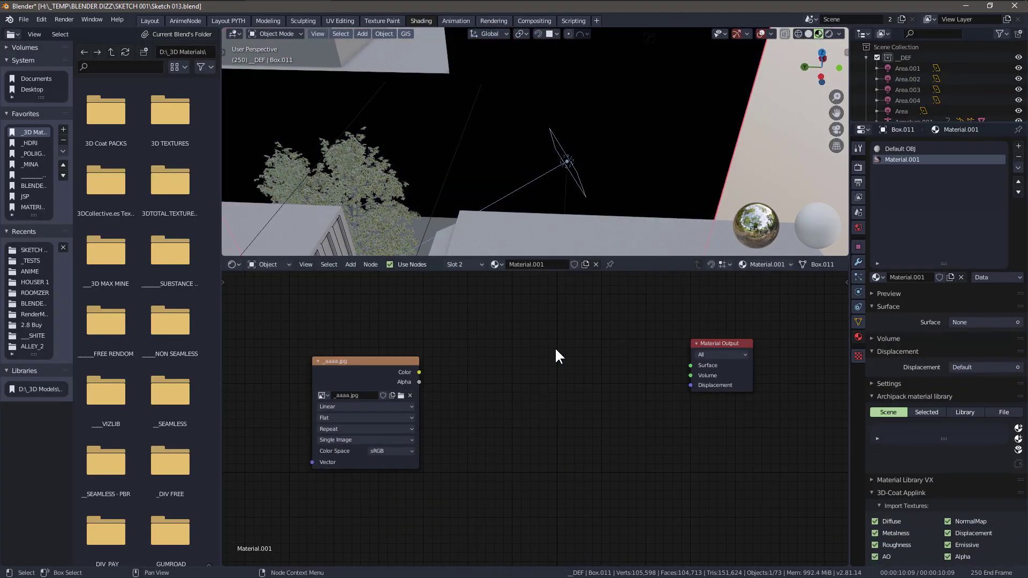
# - Add an Emission shader to Material.001, feed it the _aaaa.jpg color and connect it to the Material Output's Surface
pyautogui.hotkey('shift', 'a')
pyautogui.moveTo(507, 368)
pyautogui.moveTo(509, 388)
pyautogui.click(586, 198)
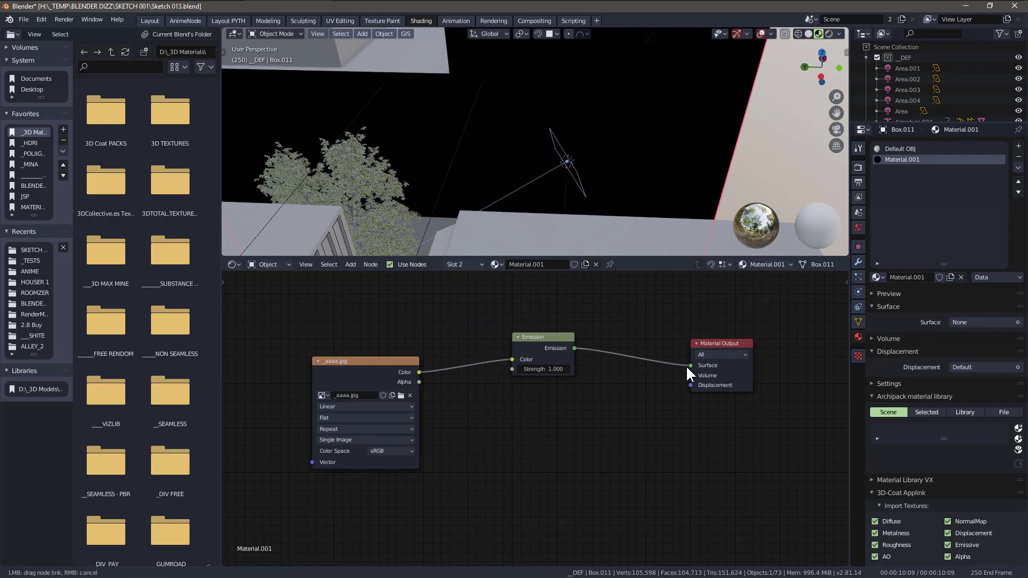
pyautogui.moveTo(686, 365); pyautogui.dragTo(691, 365)
# - Save the file and preview the alley through the scene camera with rendered shading in the Layout workspace
pyautogui.click(150, 21)
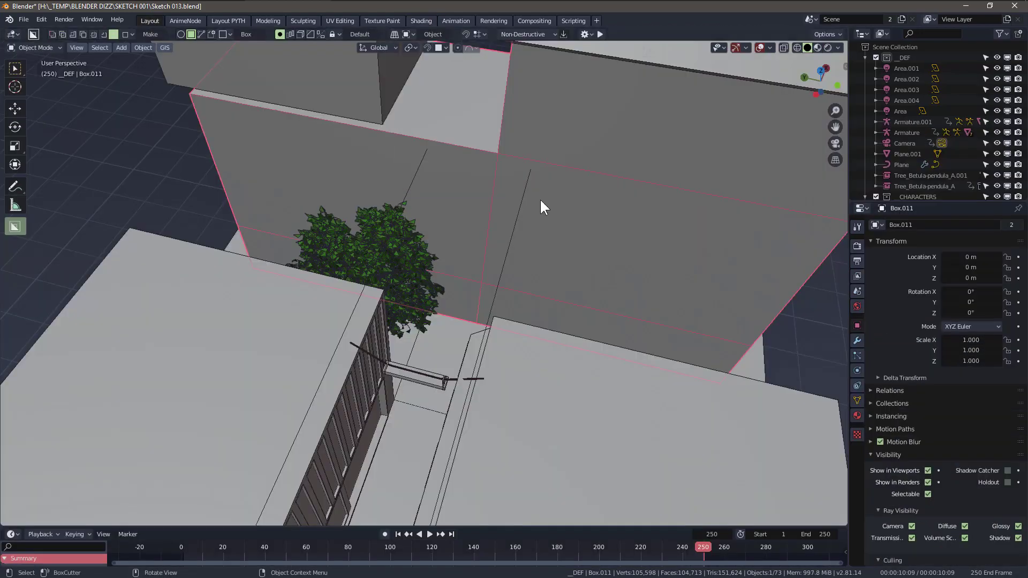
pyautogui.press('KP_0')
pyautogui.hotkey('ctrl', 's')
pyautogui.click(827, 48)
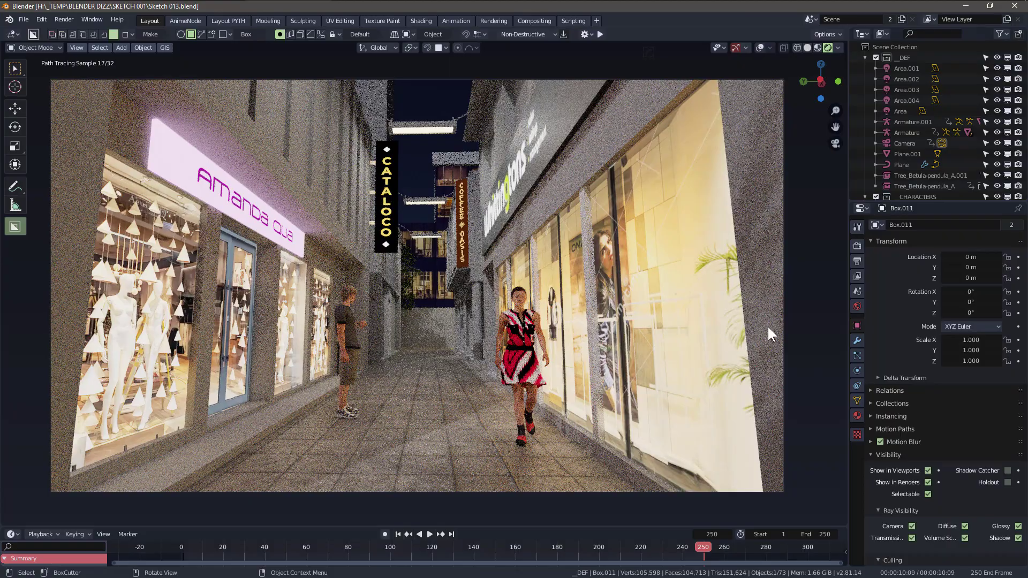
# - Set Material.001's emission strength to 0.7 and save the file
pyautogui.click(858, 416)
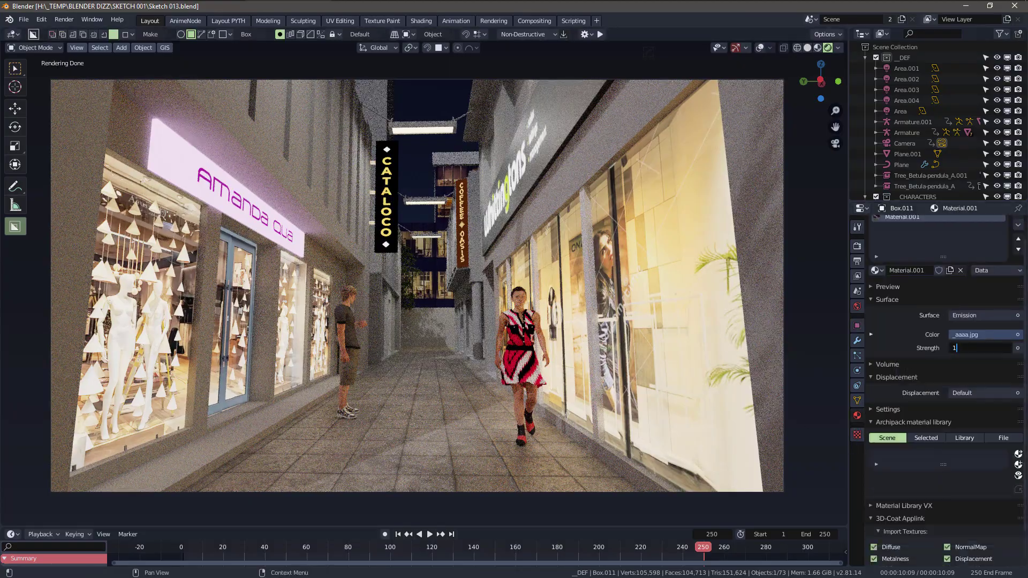
pyautogui.write('1')
pyautogui.press('Return')
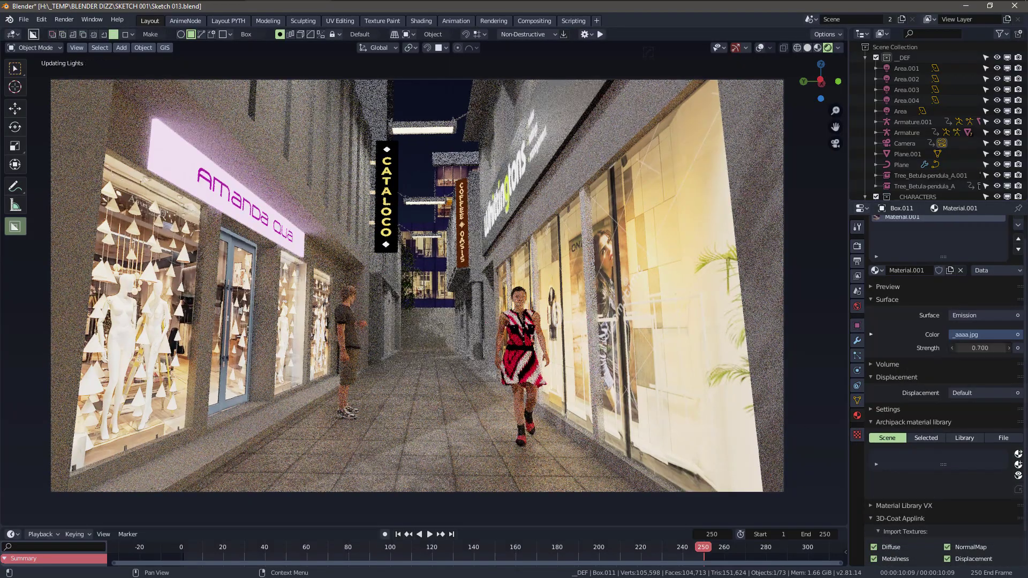
pyautogui.hotkey('ctrl', 's')
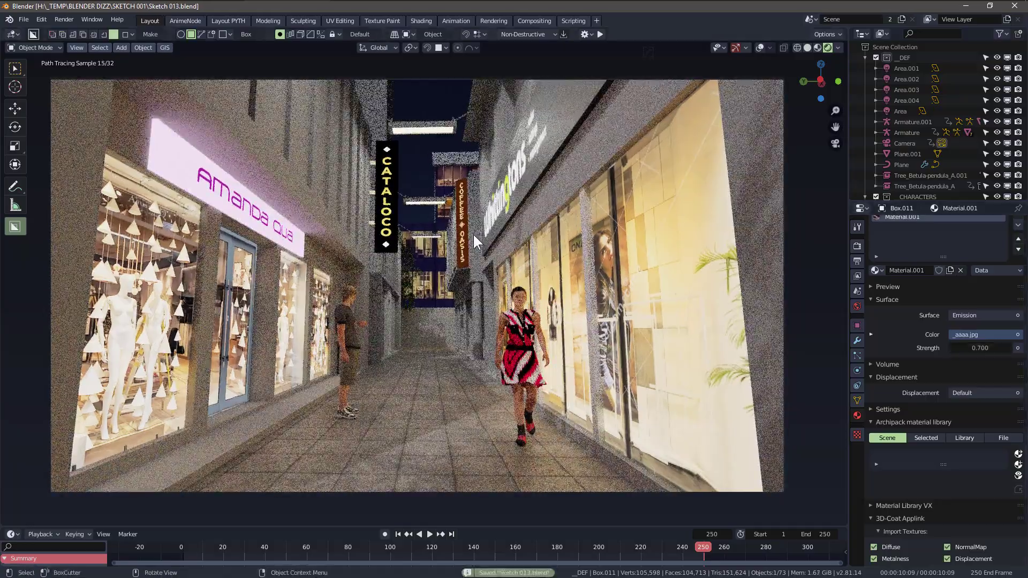
# - Examine the building's wall below the lit facade from inside the alley, switching the viewport to material preview
pyautogui.moveTo(478, 212); pyautogui.dragTo(358, 279, button='middle')
pyautogui.scroll(5, 613, 225)
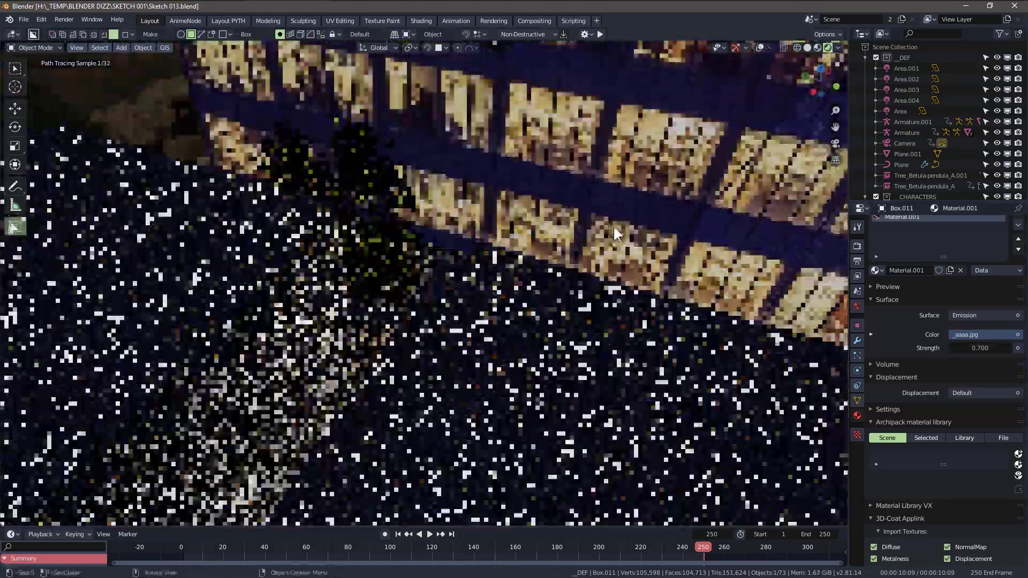
pyautogui.moveTo(614, 230); pyautogui.dragTo(503, 225, button='middle')
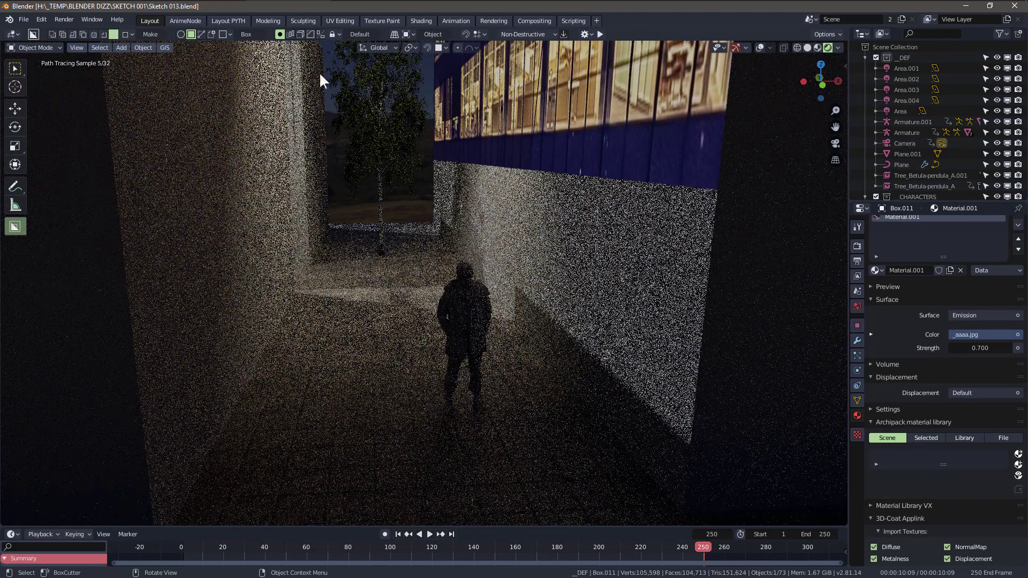
pyautogui.hotkey('shift', 'z')
pyautogui.press('z')
pyautogui.moveTo(482, 145); pyautogui.dragTo(492, 124, button='middle')
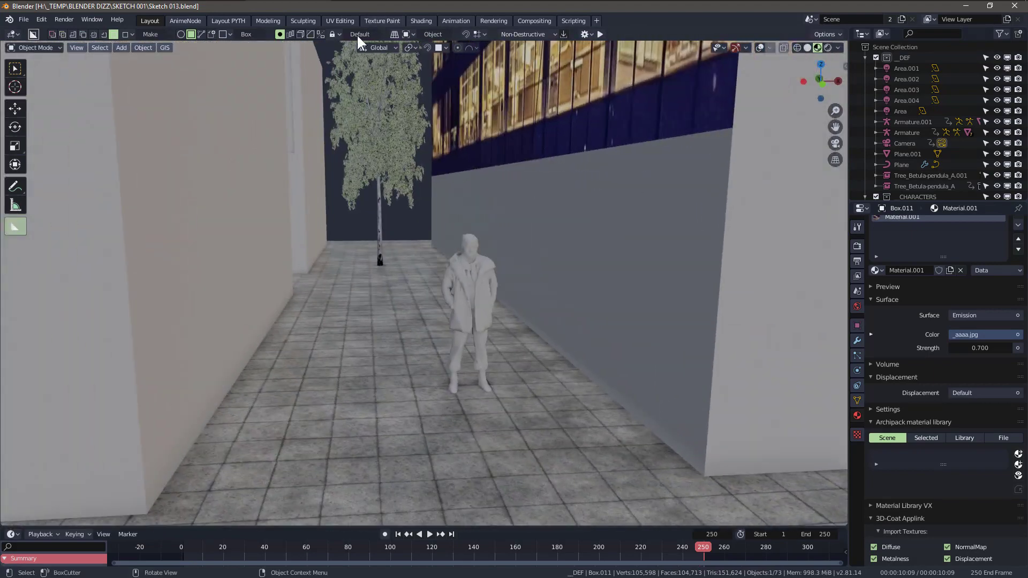
# - Select the two bottom faces of the building's alley-facing wall and unwrap their UVs in the UV Editing workspace
pyautogui.click(343, 20)
pyautogui.scroll(4, 207, 275)
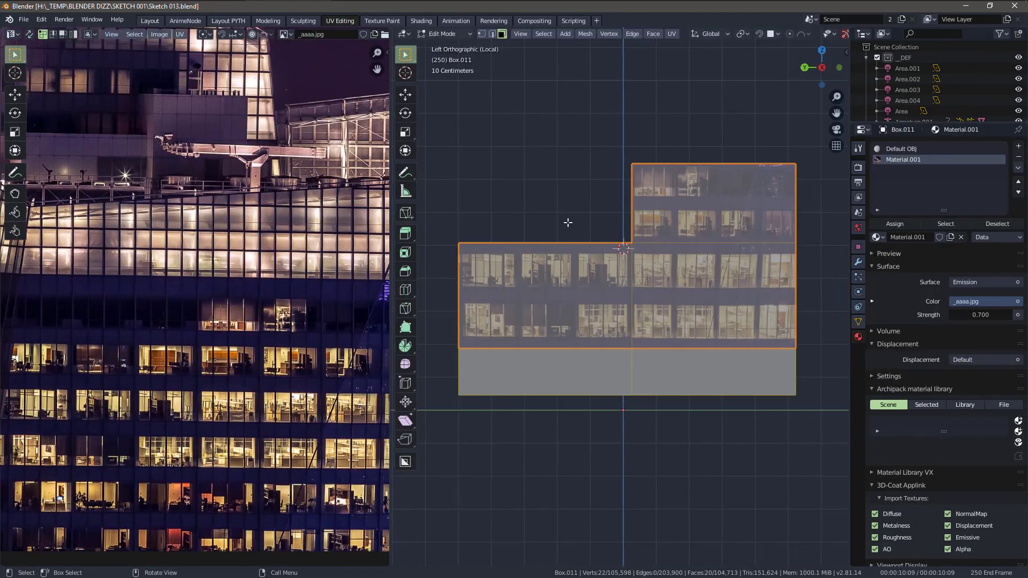
pyautogui.click(567, 378)
pyautogui.click(671, 33)
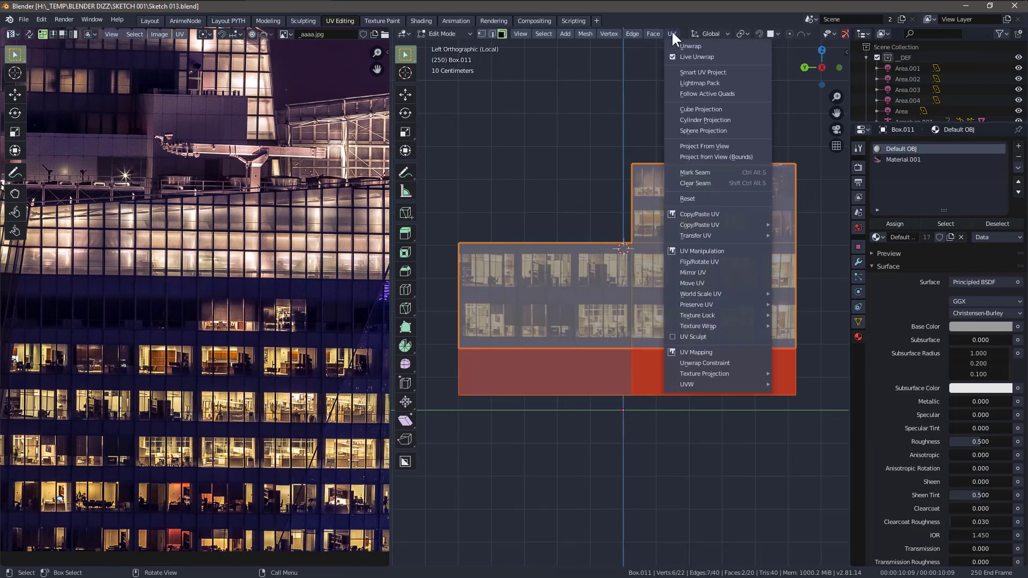
pyautogui.click(675, 40)
pyautogui.scroll(-3, 297, 253)
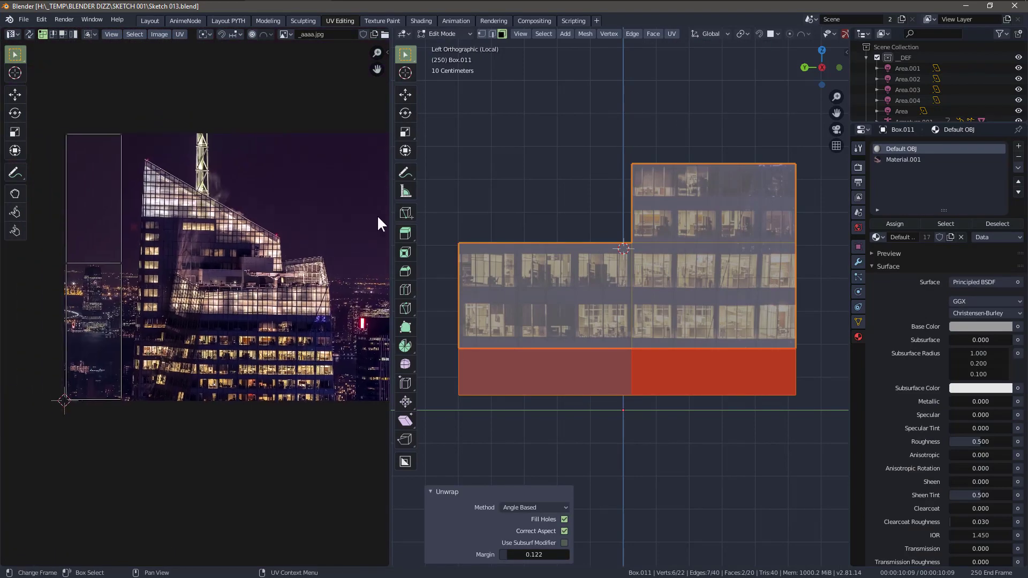
# - Assign Material.001 to the two lower wall faces, then rotate their UVs horizontal and shrink them onto the tower's lit glass band
pyautogui.click(902, 160)
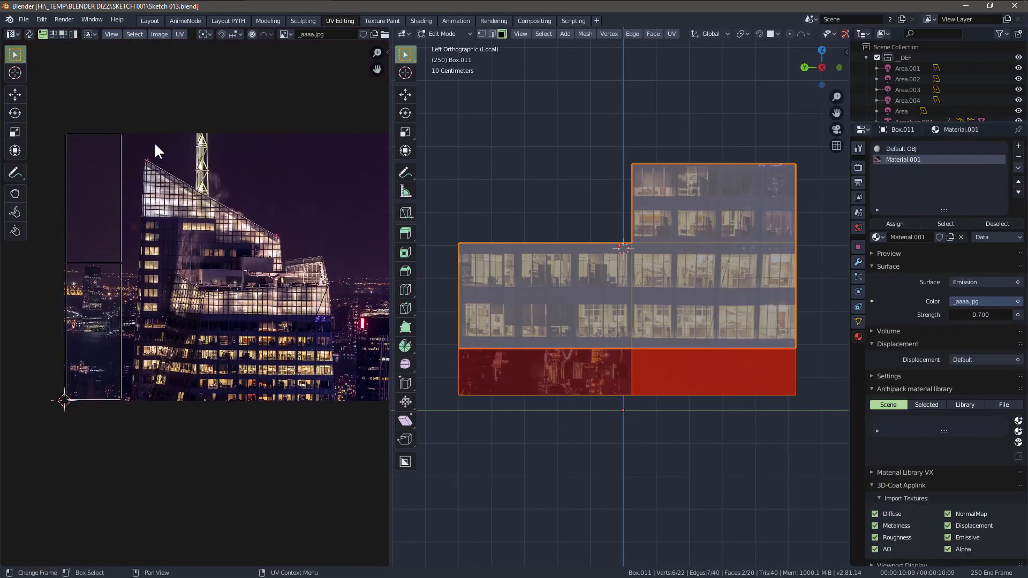
pyautogui.press('r')
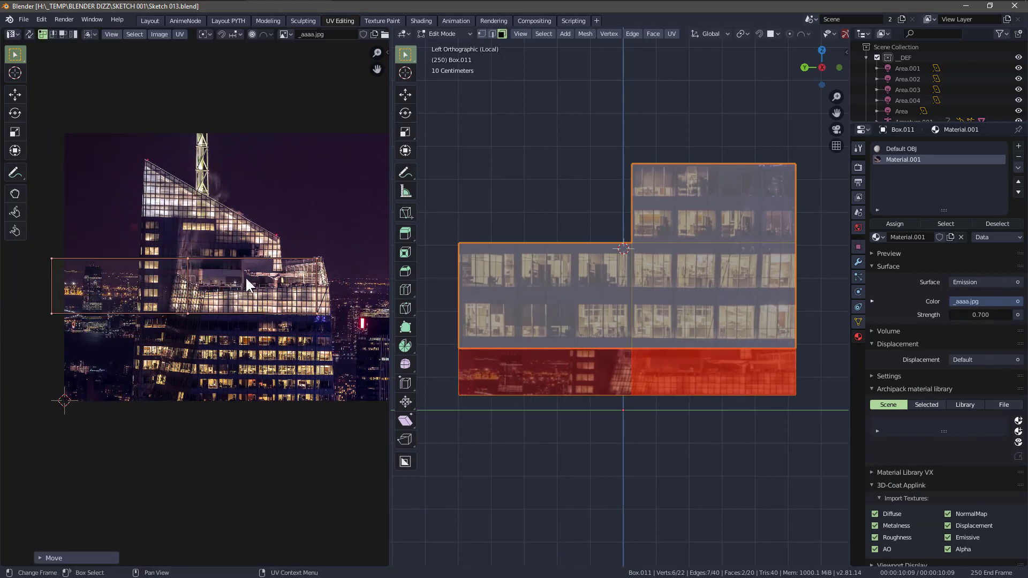
pyautogui.press('s')
pyautogui.click(194, 292)
pyautogui.press('g')
pyautogui.click(277, 311)
# - Enlarge the lower wall's UVs and place them over several columns of the bright glass panes below the tower's rooftop crane
pyautogui.scroll(8, 264, 304)
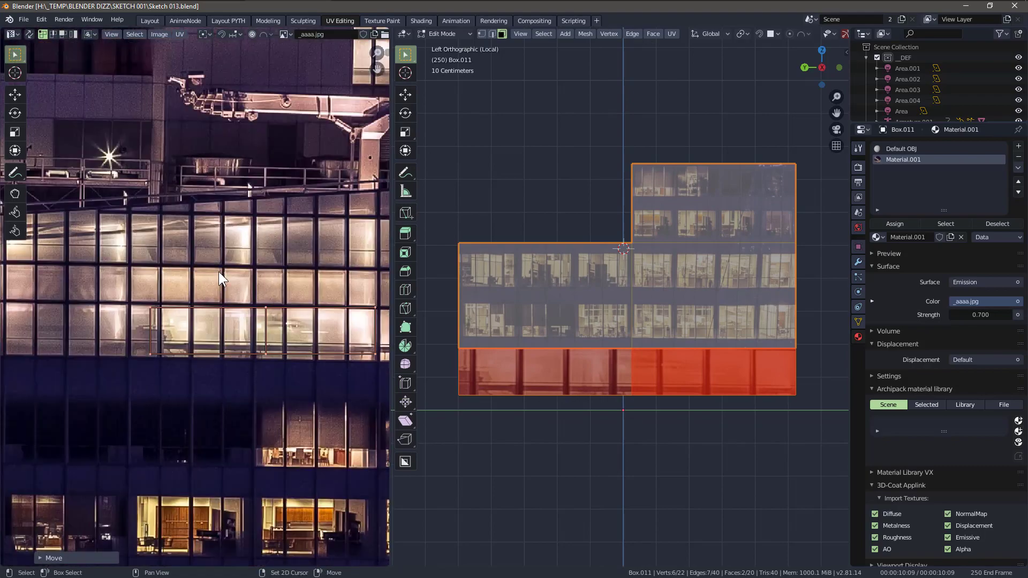
pyautogui.scroll(-3, 219, 272)
pyautogui.press('s')
pyautogui.click(308, 291)
pyautogui.press('g')
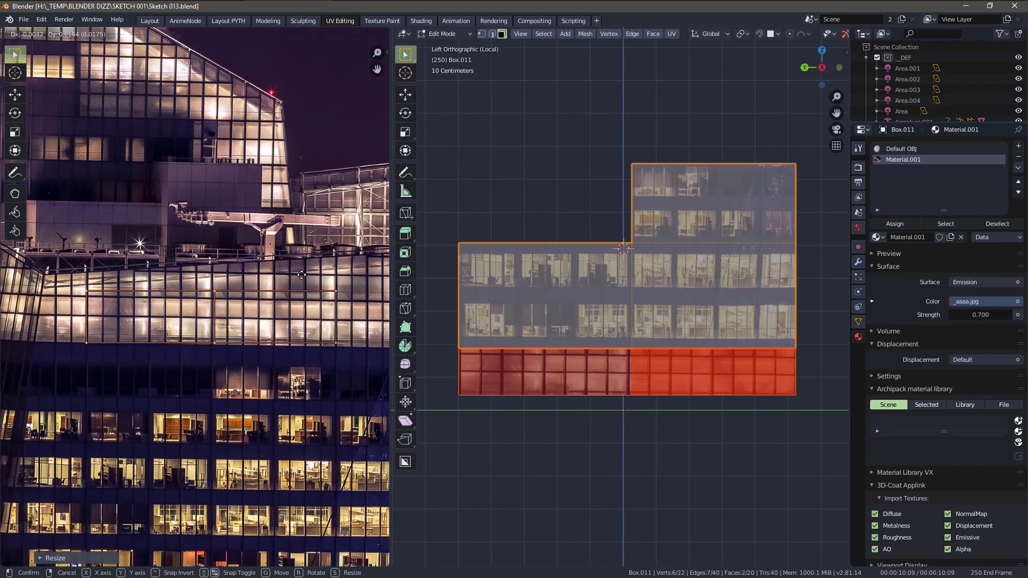
pyautogui.click(301, 281)
# - Fine-tune the lower wall's UV corners and middle edge in an enlarged image view so they follow the glass pane grid
pyautogui.hotkey('ctrl', 'space')
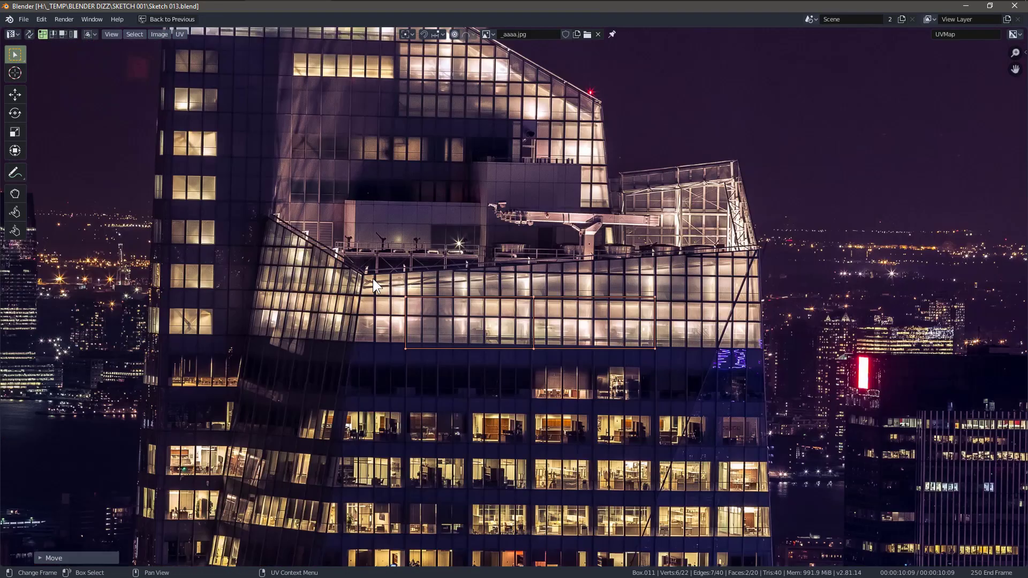
pyautogui.scroll(2, 567, 249)
pyautogui.press('r')
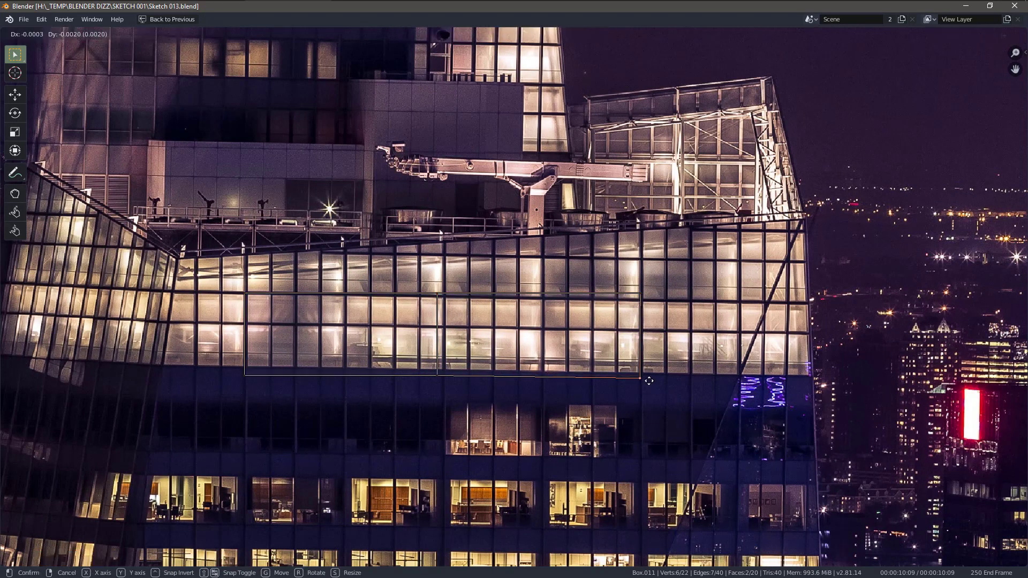
pyautogui.click(649, 381)
pyautogui.press('g')
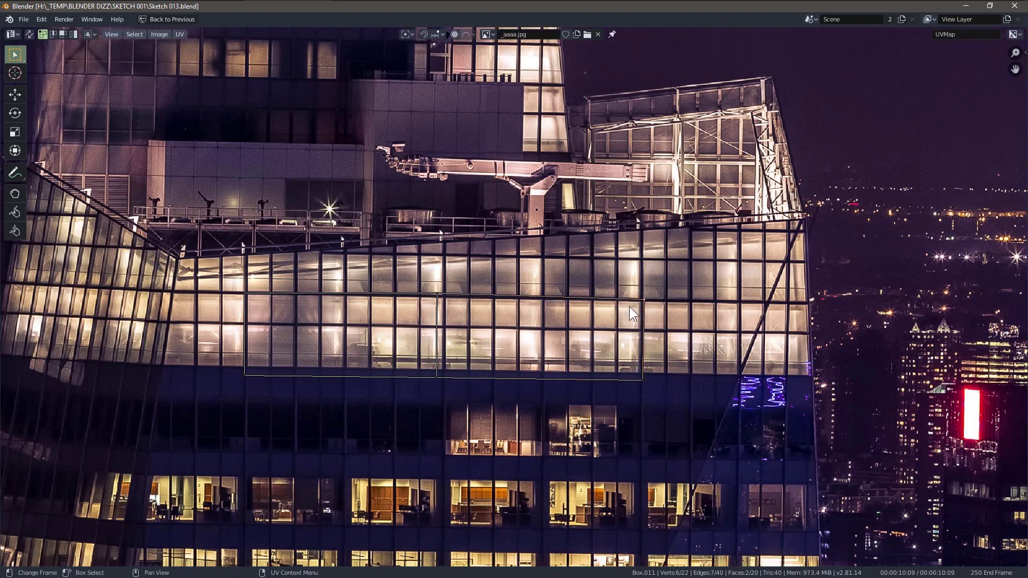
pyautogui.press('g')
pyautogui.moveTo(404, 399); pyautogui.dragTo(416, 375)
pyautogui.press('g')
pyautogui.click(417, 373)
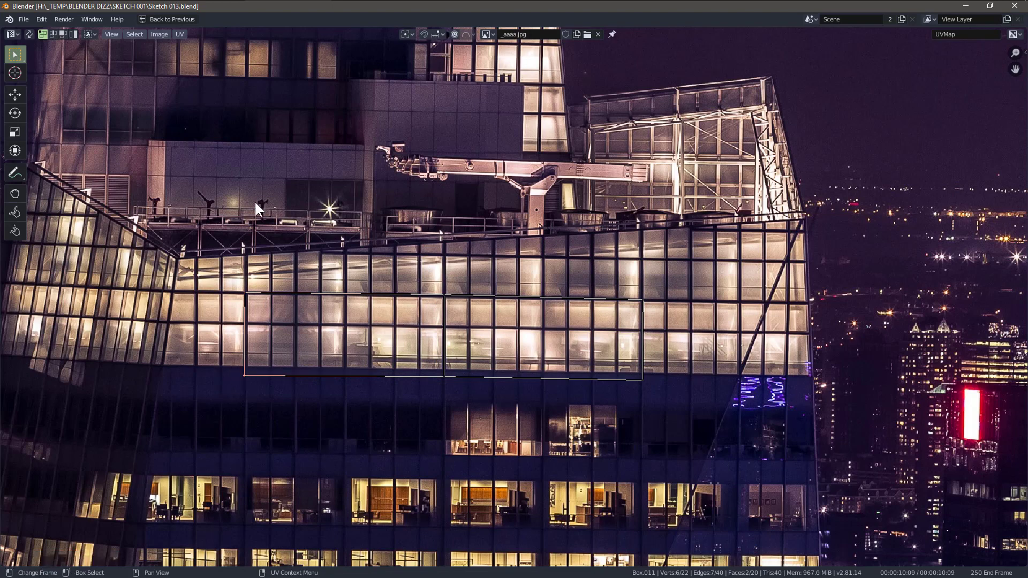
# - Preview the newly textured lower wall through the scene camera, finishing with rendered shading in the Layout workspace
pyautogui.hotkey('ctrl', 'space')
pyautogui.hotkey('ctrl', 'pagedown')
pyautogui.hotkey('ctrl', 'pagedown')
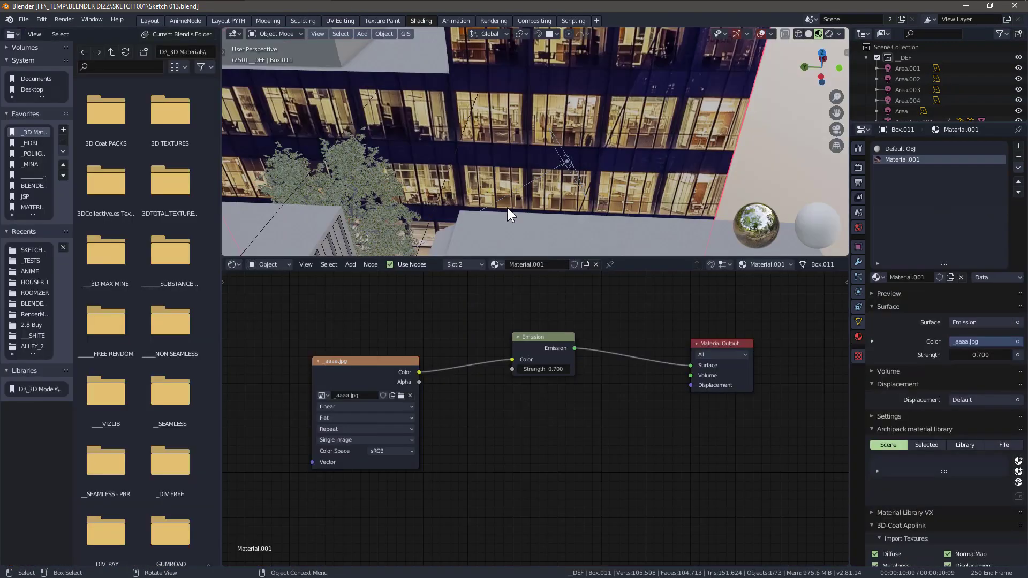
pyautogui.moveTo(506, 207)
pyautogui.mouseDown(button='middle')
pyautogui.moveTo(519, 129)
pyautogui.moveTo(541, 158)
pyautogui.mouseUp(button='middle')
pyautogui.press('KP_0')
pyautogui.hotkey('alt', 'shift', 'z')
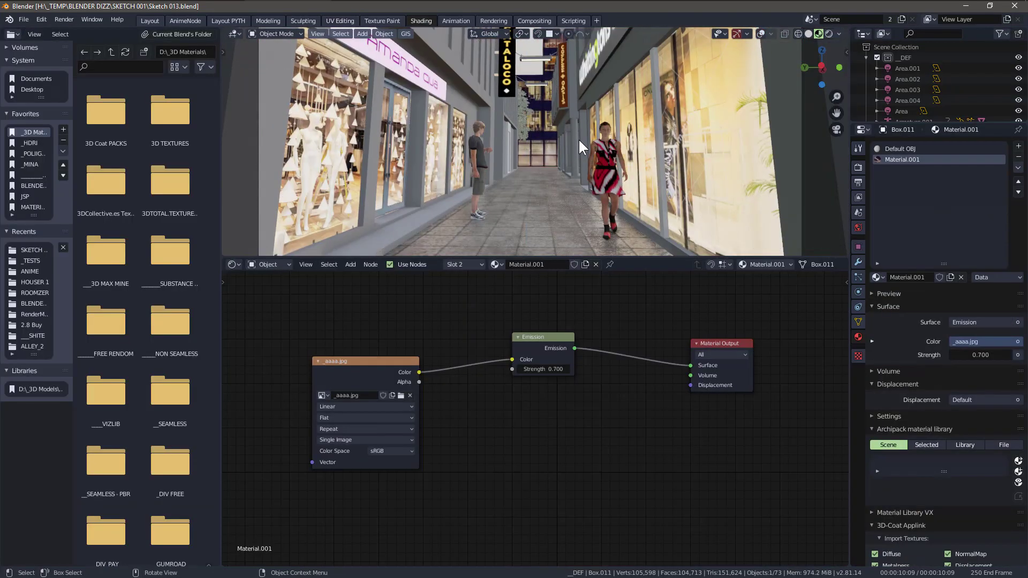
pyautogui.click(146, 20)
pyautogui.press('KP_0')
pyautogui.press('z')
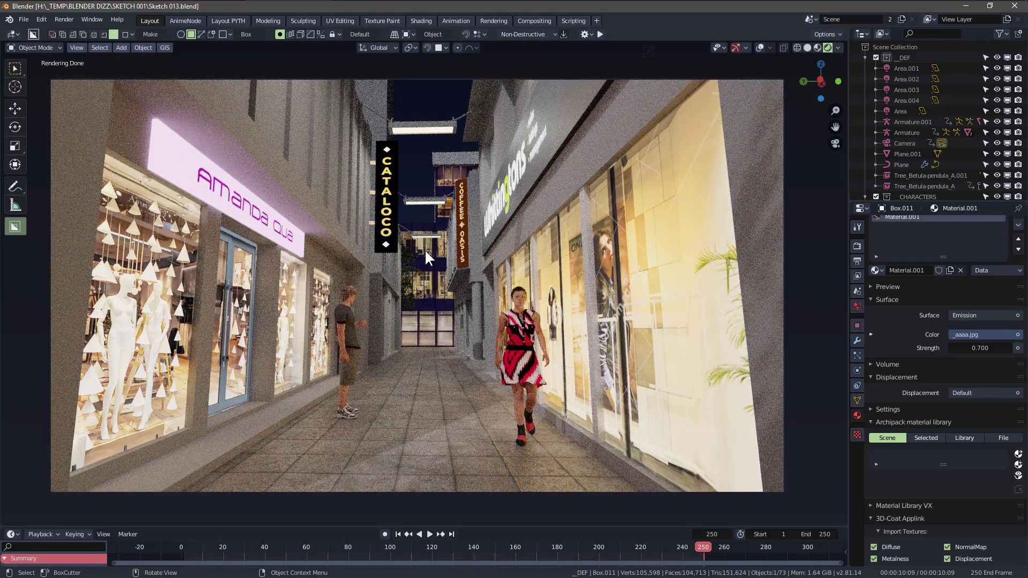
pyautogui.click(807, 48)
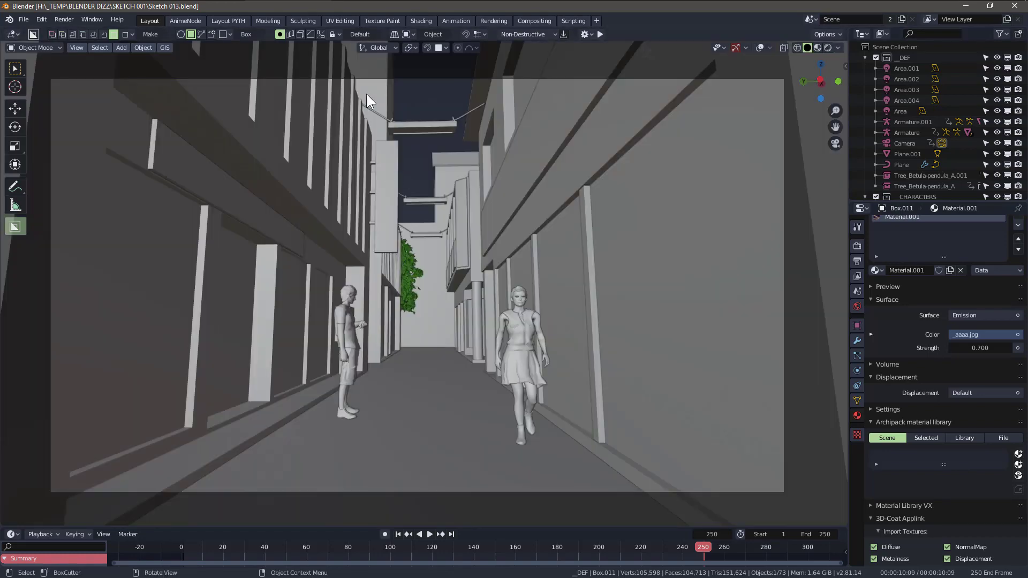
# - Return to the UV Editing workspace, leave the building's isolated view and frame its lower wall at the alley's end
pyautogui.click(340, 20)
pyautogui.scroll(1, 600, 329)
pyautogui.scroll(-2, 549, 315)
pyautogui.scroll(-2, 300, 182)
pyautogui.moveTo(300, 182); pyautogui.dragTo(113, 191, button='middle')
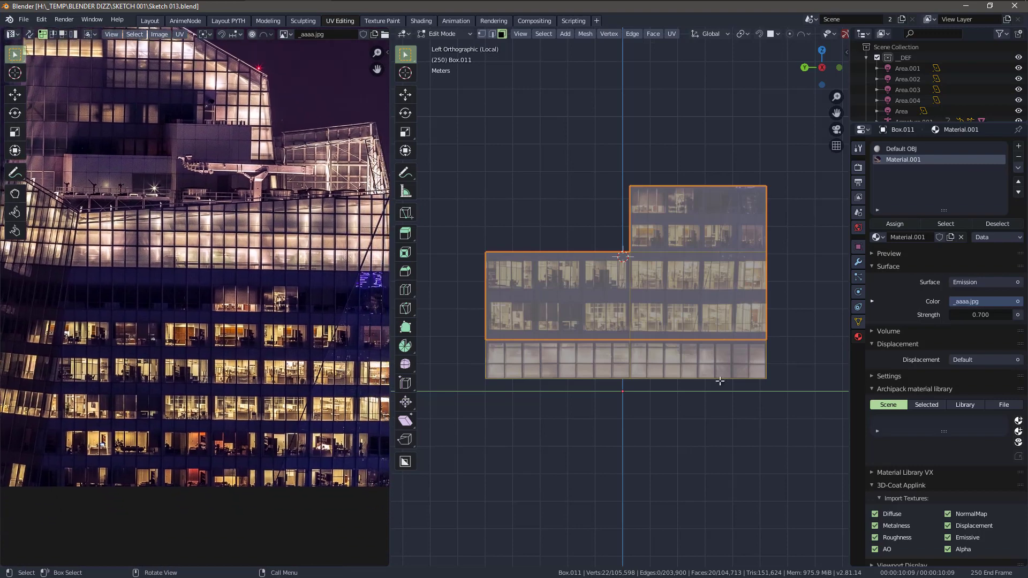
pyautogui.press('KP_Divide')
pyautogui.press('KP_Decimal')
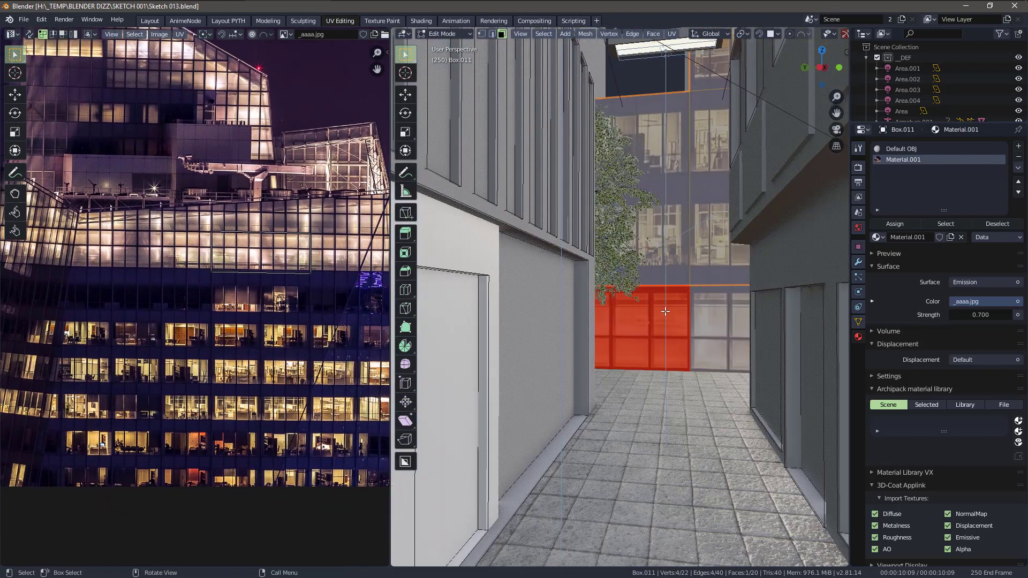
# - Cut a vertical edge loop beside the lower wall's middle edge and select the narrow door-sized face between them
pyautogui.click(551, 243)
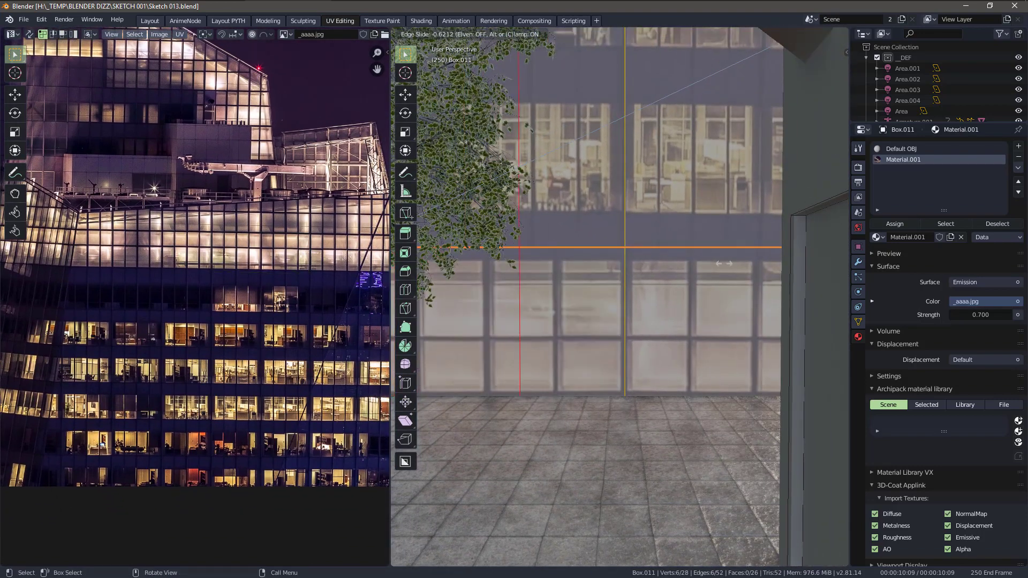
pyautogui.click(736, 264)
pyautogui.click(622, 289)
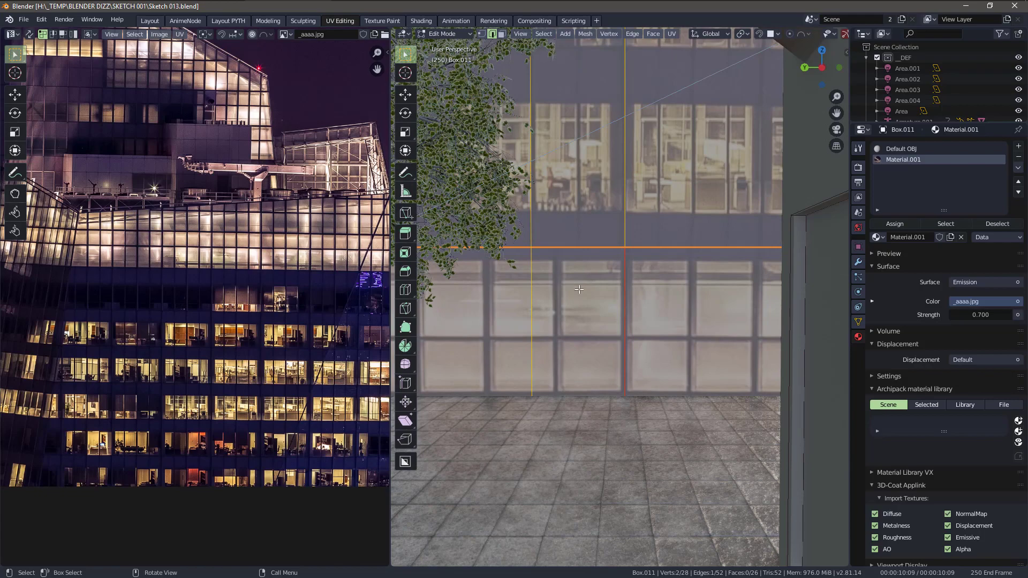
pyautogui.click(560, 313)
# - Unwrap the door-sized face, then shrink and rotate its UVs and move them onto the tower's lit office floors
pyautogui.scroll(-3, 227, 253)
pyautogui.scroll(3, 227, 254)
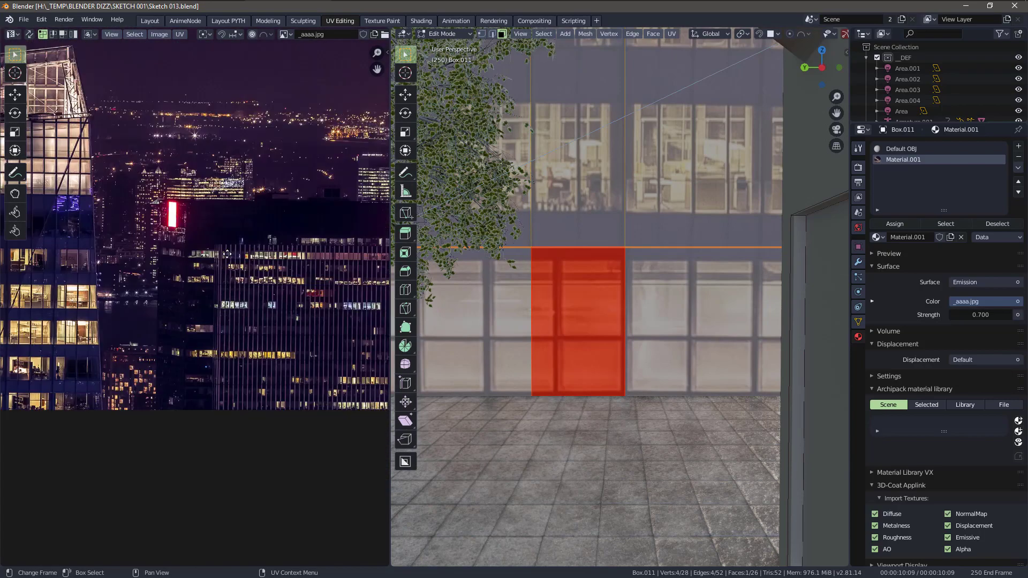
pyautogui.scroll(8, 227, 253)
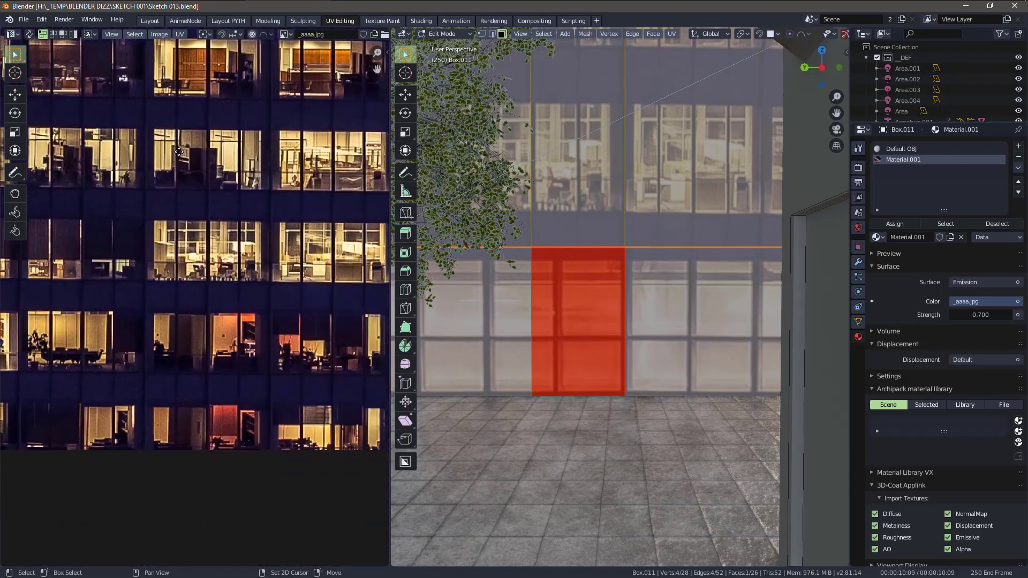
pyautogui.scroll(-5, 180, 151)
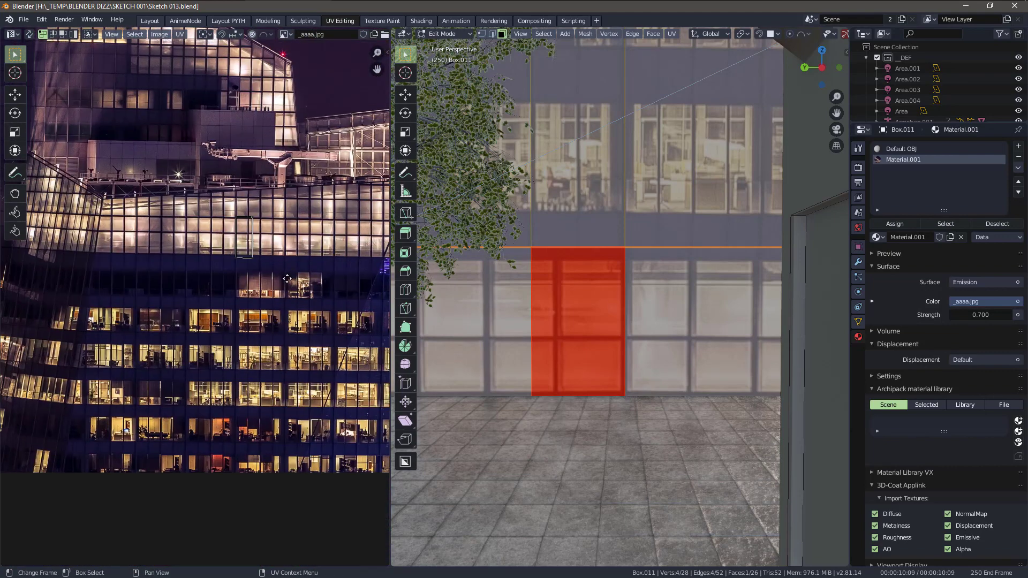
pyautogui.click(671, 34)
pyautogui.click(678, 45)
pyautogui.scroll(-5, 295, 213)
pyautogui.press('s')
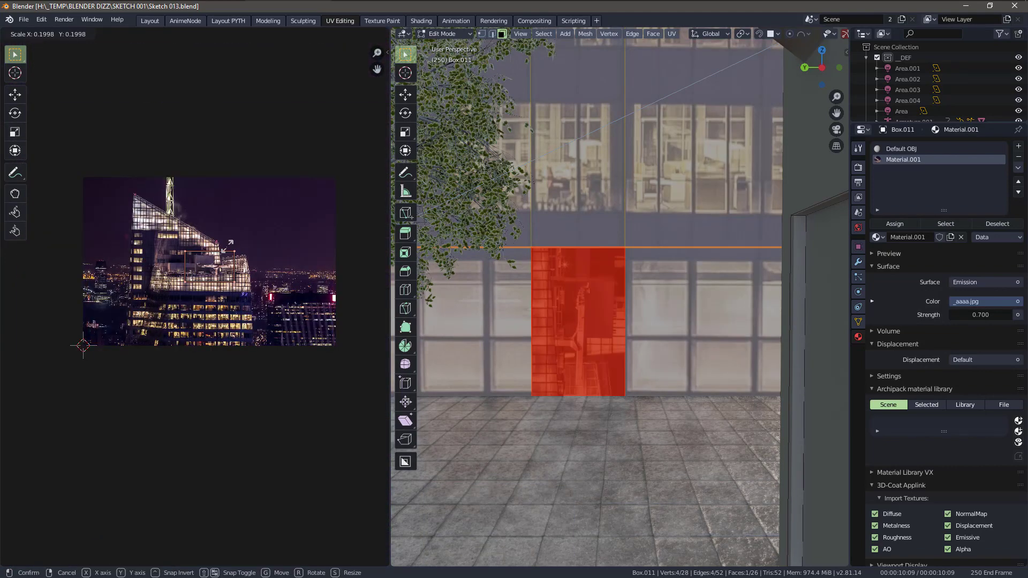
pyautogui.click(227, 247)
pyautogui.press('r')
pyautogui.press('g')
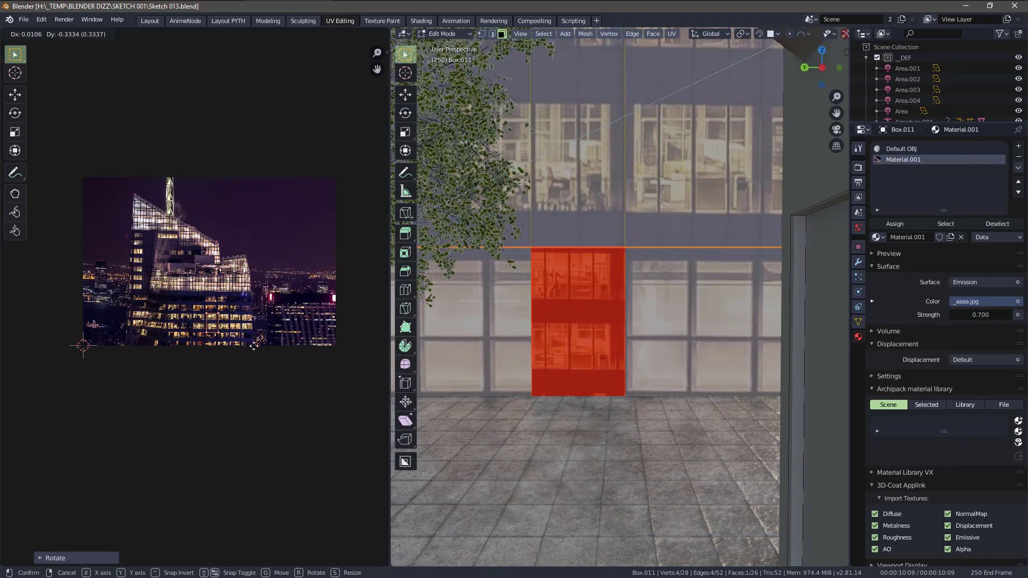
pyautogui.click(252, 311)
# - Shrink the door face's UVs further, try them on a wood-panelled office window and check the wall without overlays
pyautogui.scroll(11, 252, 311)
pyautogui.moveTo(315, 429); pyautogui.dragTo(275, 360, button='middle')
pyautogui.scroll(-1, 275, 361)
pyautogui.press('s')
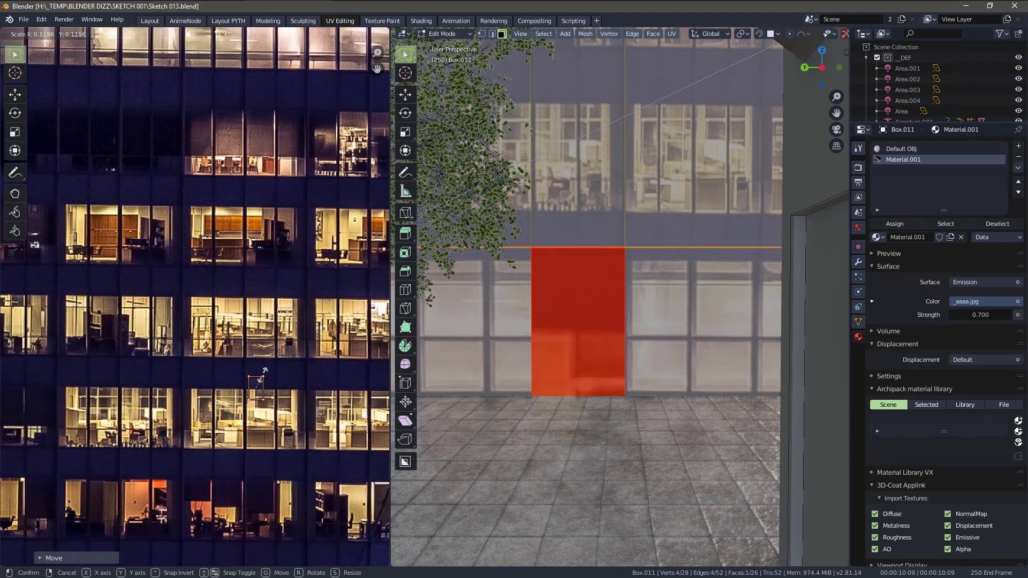
pyautogui.hotkey('alt', 'shift', 'z')
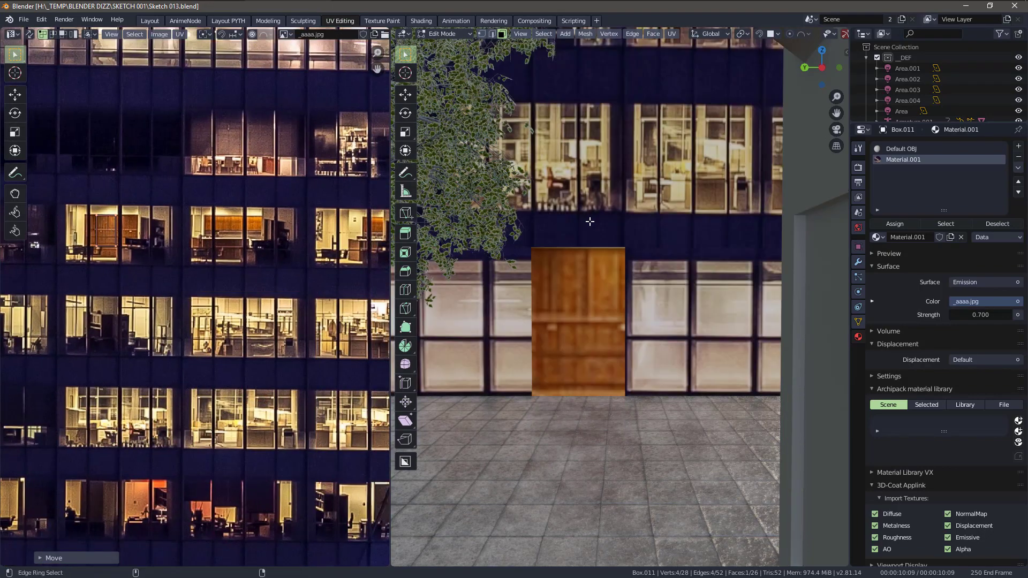
pyautogui.hotkey('alt', 'shift', 'z')
pyautogui.scroll(-3, 230, 294)
pyautogui.moveTo(230, 294); pyautogui.dragTo(321, 448, button='middle')
# - Move the door face's UVs to the glass curtain wall and fit them to two adjacent panes so they resemble a double door
pyautogui.press('g')
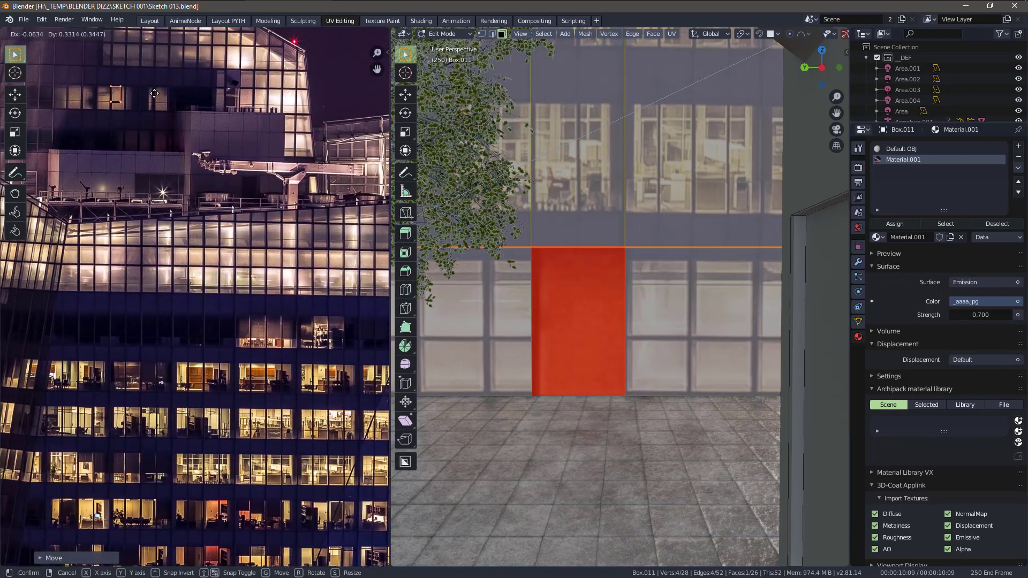
pyautogui.click(154, 93)
pyautogui.scroll(1, 154, 93)
pyautogui.scroll(4, 151, 278)
pyautogui.moveTo(80, 131); pyautogui.dragTo(17, 232, button='middle')
pyautogui.scroll(-4, 152, 278)
pyautogui.press('g')
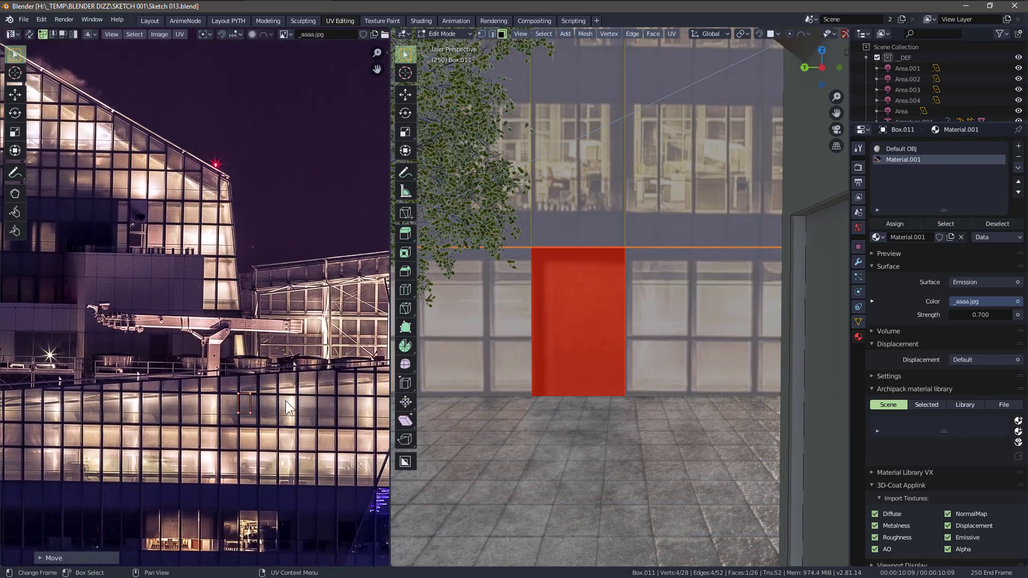
pyautogui.scroll(7, 289, 408)
pyautogui.press('g')
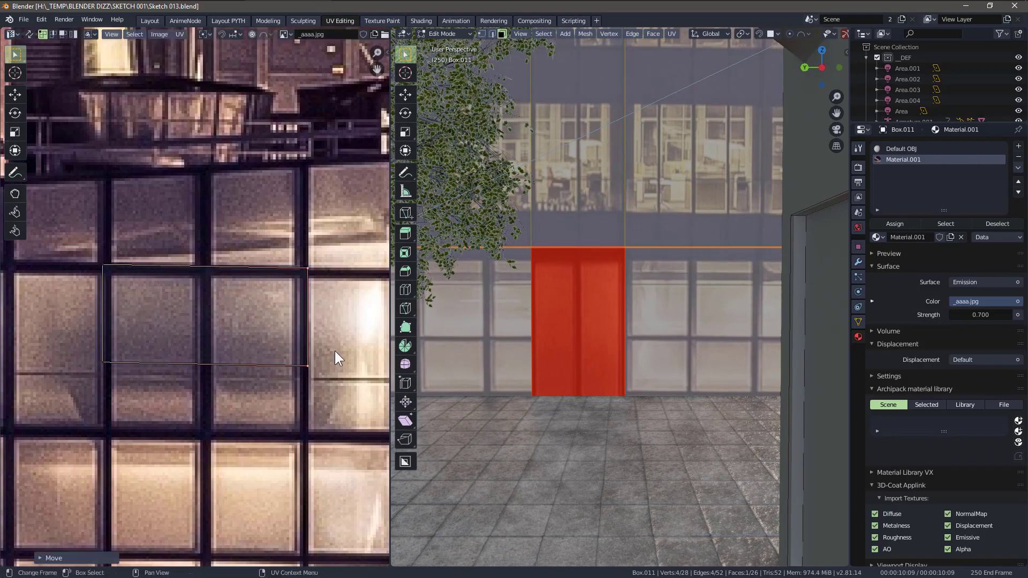
pyautogui.hotkey('alt', 'shift', 'z')
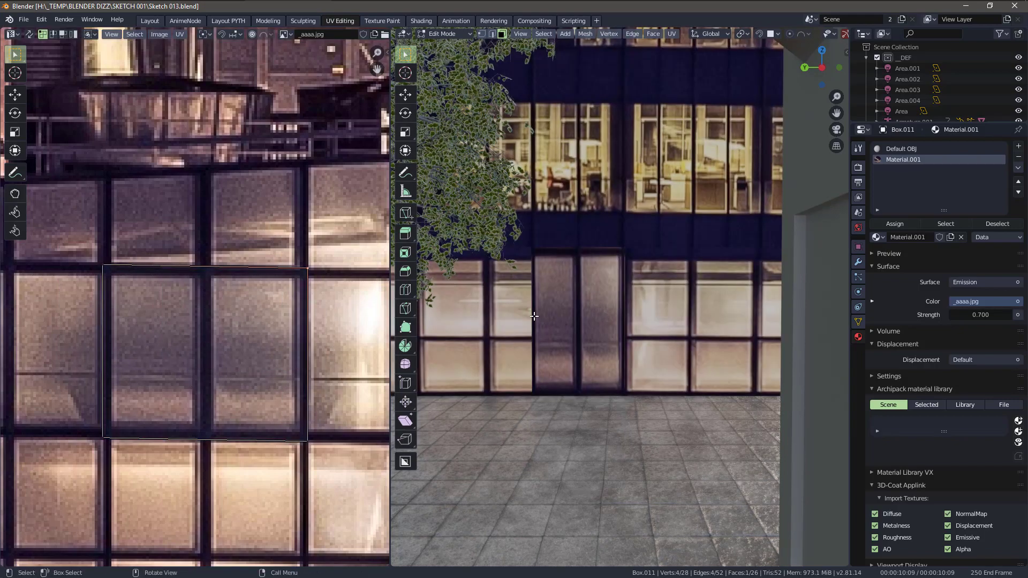
# - Check the glass door at the alley's end with rendered shading in the Layout workspace
pyautogui.scroll(-6, 535, 315)
pyautogui.click(154, 21)
pyautogui.click(827, 48)
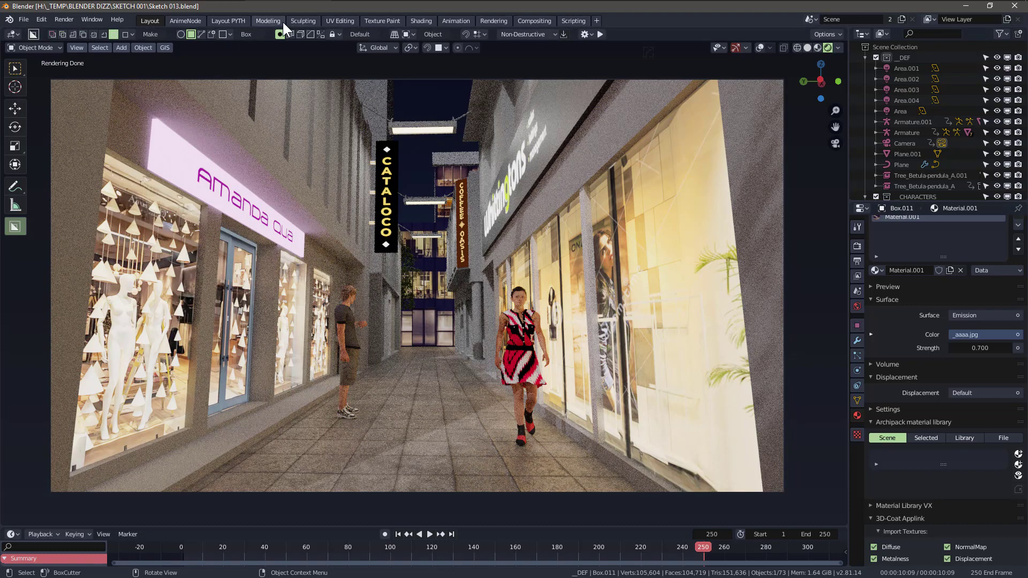
# - Return to the UV Editing workspace, leave mesh editing and move the tall untextured block Box.013 11.7 m along the X axis
pyautogui.click(339, 21)
pyautogui.moveTo(680, 217); pyautogui.dragTo(537, 179, button='middle')
pyautogui.press('Tab')
pyautogui.click(533, 168)
pyautogui.press('g')
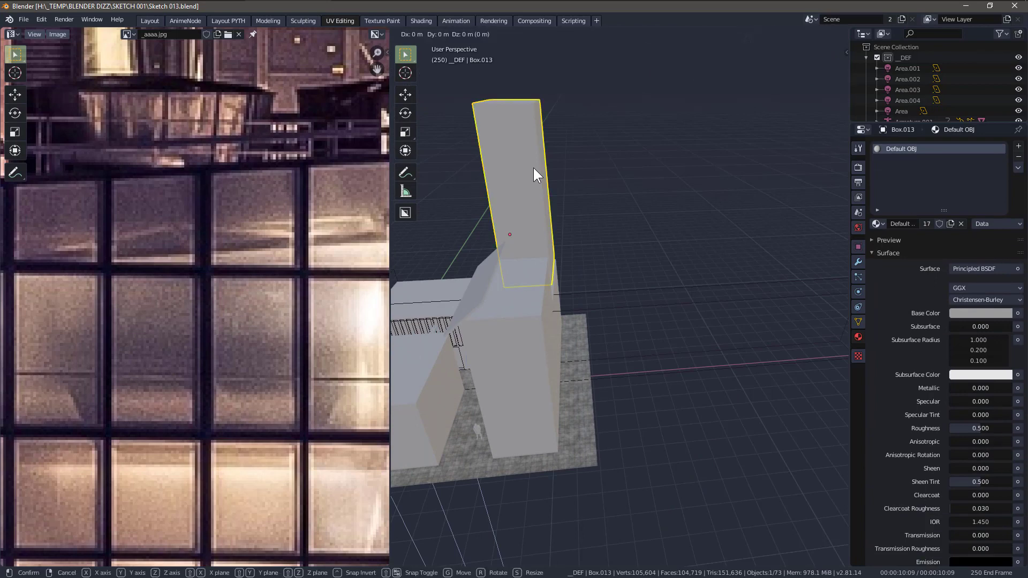
pyautogui.press('x')
pyautogui.click(724, 162)
# - Scale the tall block by 3.523 and reposition it behind the alley in the camera view
pyautogui.moveTo(410, 1)
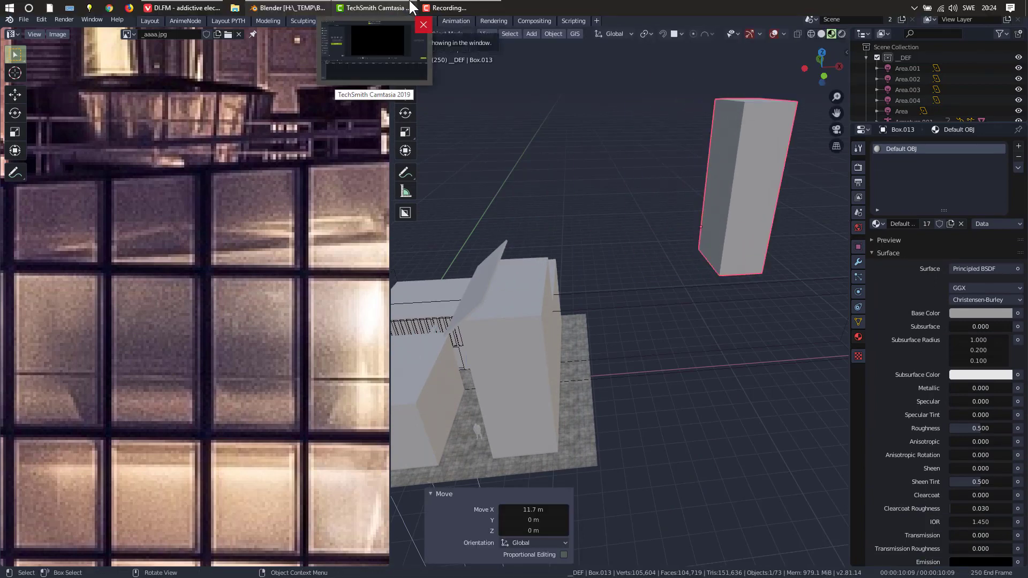
pyautogui.press('KP_0')
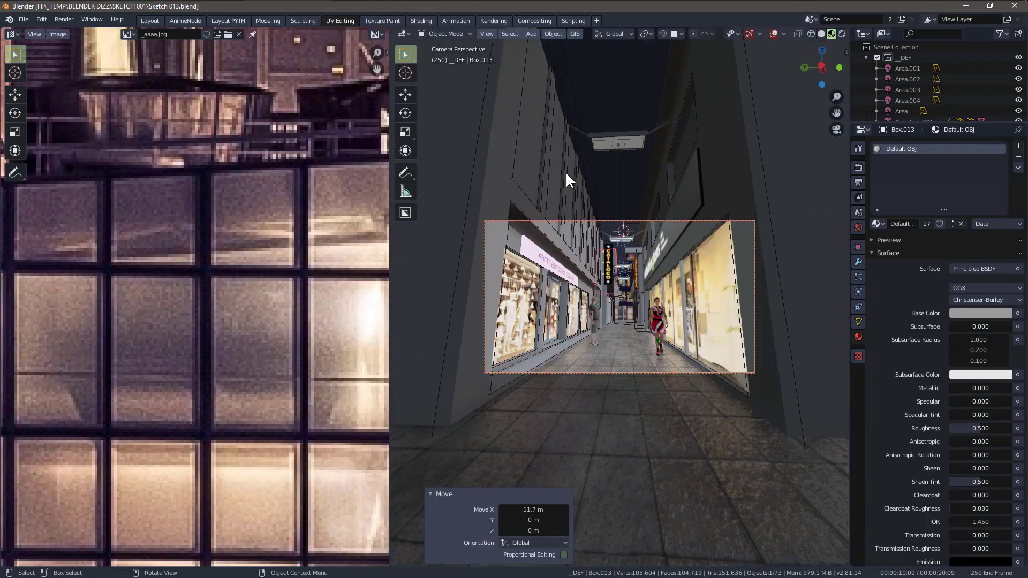
pyautogui.press('g')
pyautogui.click(616, 221)
pyautogui.press('s')
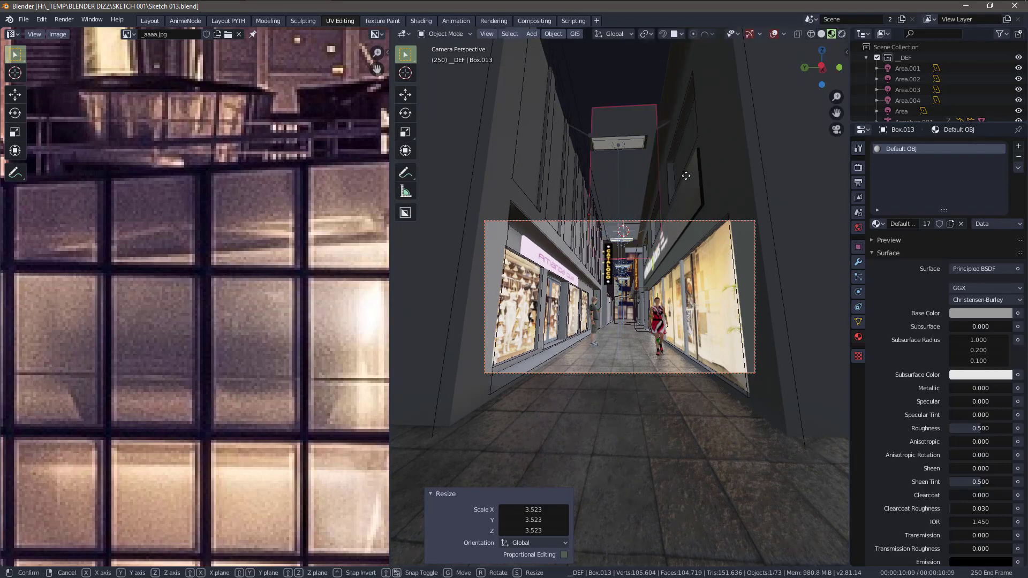
pyautogui.click(672, 244)
# - Scale the tall block by 0.82, move it in the camera view to rise behind the alley's left-hand buildings, and save the file
pyautogui.moveTo(673, 244); pyautogui.dragTo(656, 243, button='middle')
pyautogui.moveTo(723, 217); pyautogui.dragTo(780, 183, button='middle')
pyautogui.press('s')
pyautogui.click(739, 216)
pyautogui.press('KP_0')
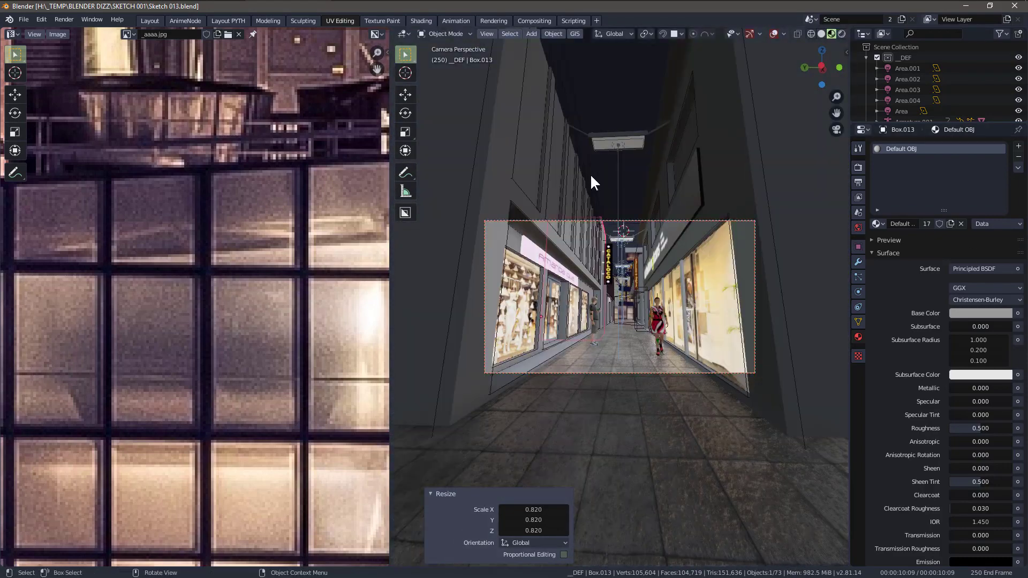
pyautogui.press('g')
pyautogui.click(608, 146)
pyautogui.click(617, 87)
pyautogui.scroll(2, 627, 242)
pyautogui.hotkey('alt', 'shift', 'z')
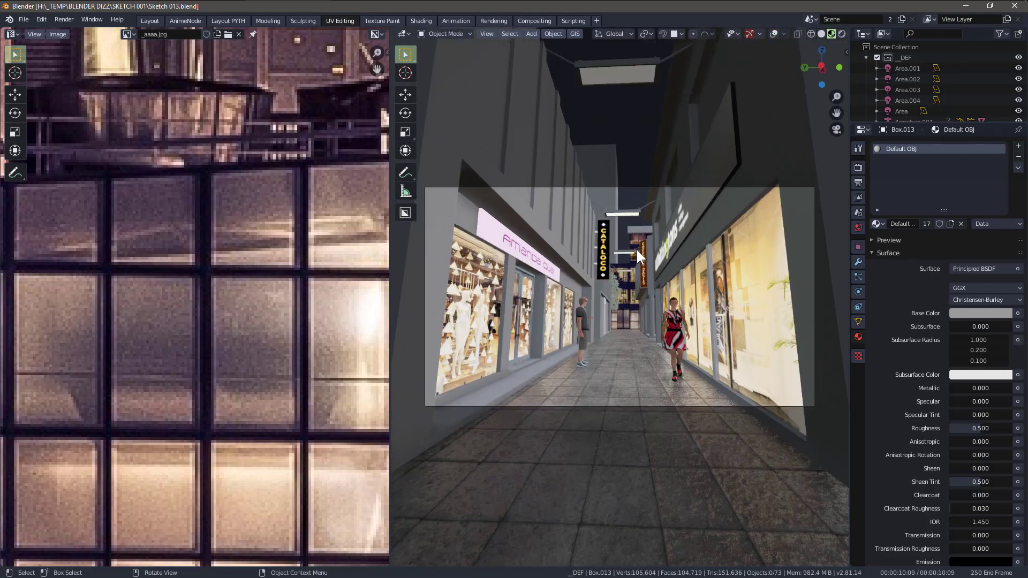
pyautogui.hotkey('ctrl', 's')
# - Enter mesh editing on the tall block, select its large face towards the alley and unwrap that face's UVs
pyautogui.press('KP_0')
pyautogui.press('Tab')
pyautogui.hotkey('alt', 'shift', 'z')
pyautogui.moveTo(611, 194); pyautogui.dragTo(661, 219, button='middle')
pyautogui.click(587, 221)
pyautogui.scroll(-8, 211, 252)
pyautogui.click(674, 34)
pyautogui.click(676, 47)
pyautogui.scroll(-5, 289, 248)
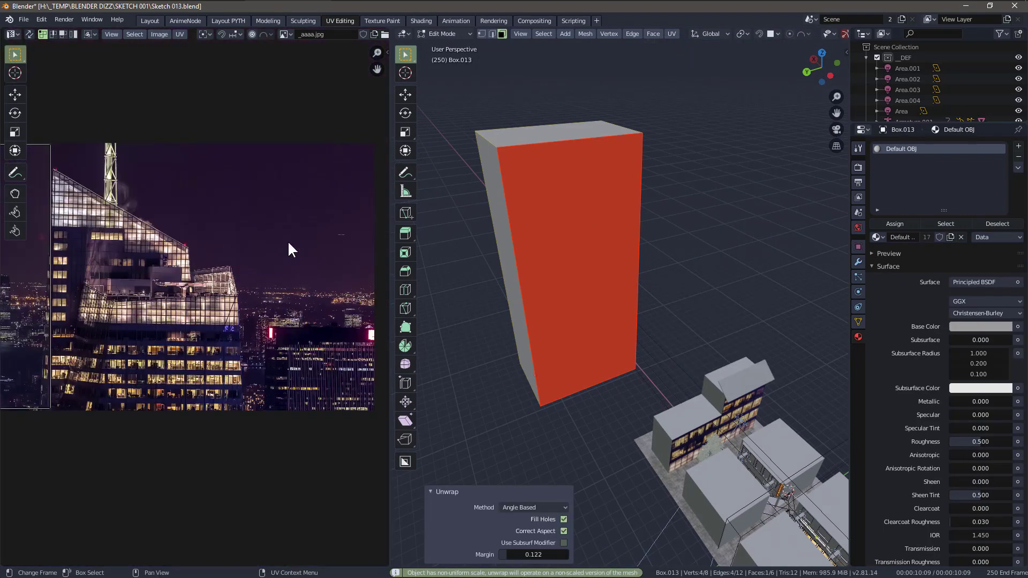
# - Shrink the tall block face's UVs and place them over the dark office facade with lit windows in the photo
pyautogui.press('s')
pyautogui.click(166, 301)
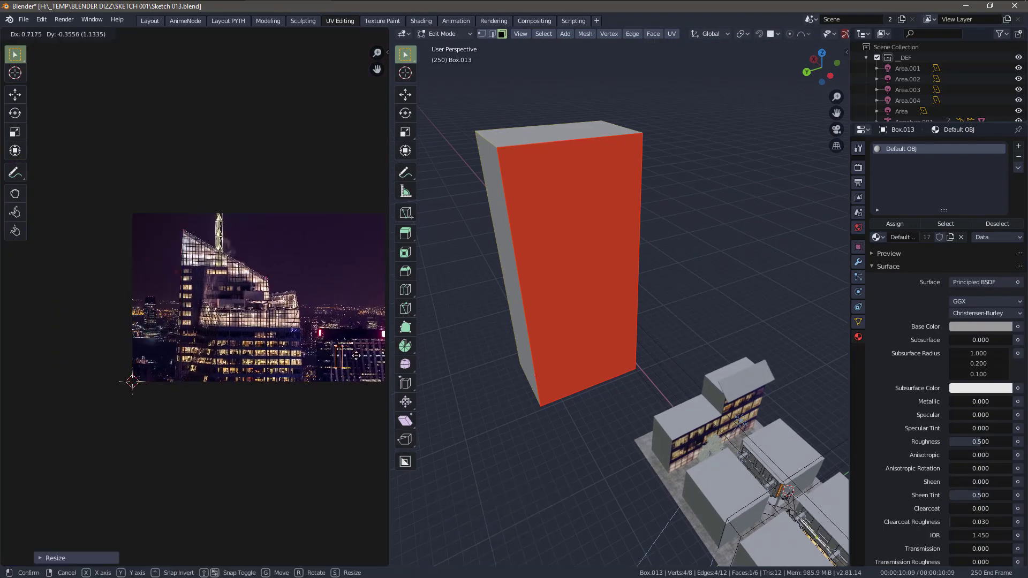
pyautogui.scroll(10, 186, 260)
pyautogui.press('g')
pyautogui.click(225, 253)
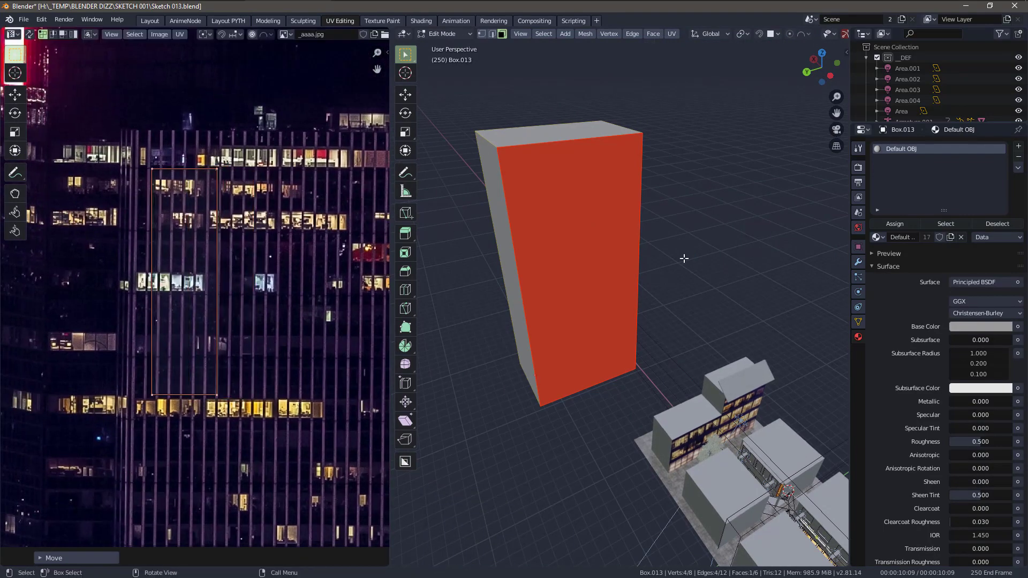
# - Replace the tall block's Default OBJ material with the emissive photo material Material.001
pyautogui.click(877, 238)
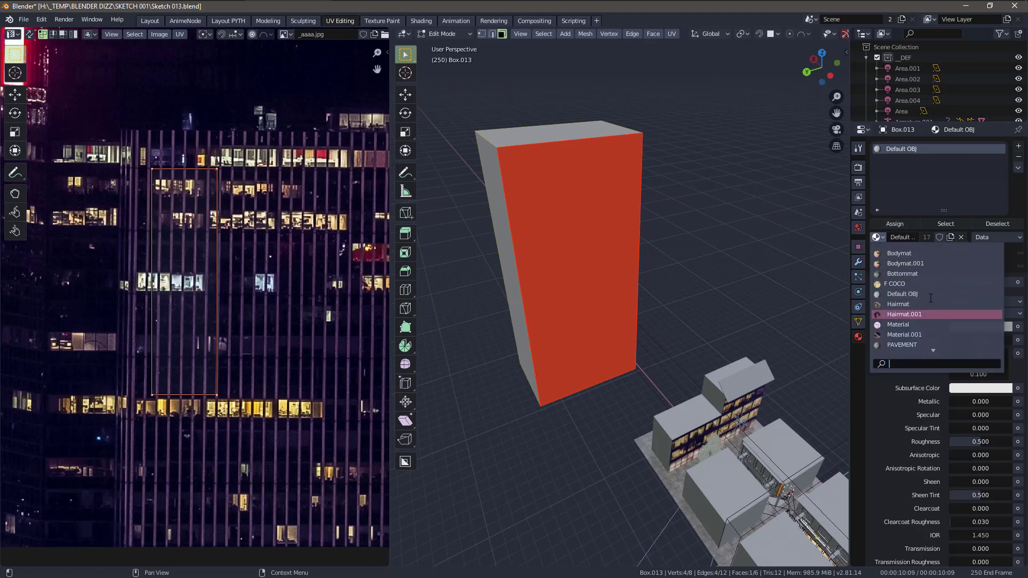
pyautogui.click(748, 193)
pyautogui.click(749, 193)
pyautogui.press('Tab')
pyautogui.click(743, 406)
pyautogui.press('Tab')
pyautogui.press('Tab')
pyautogui.click(587, 195)
pyautogui.press('Tab')
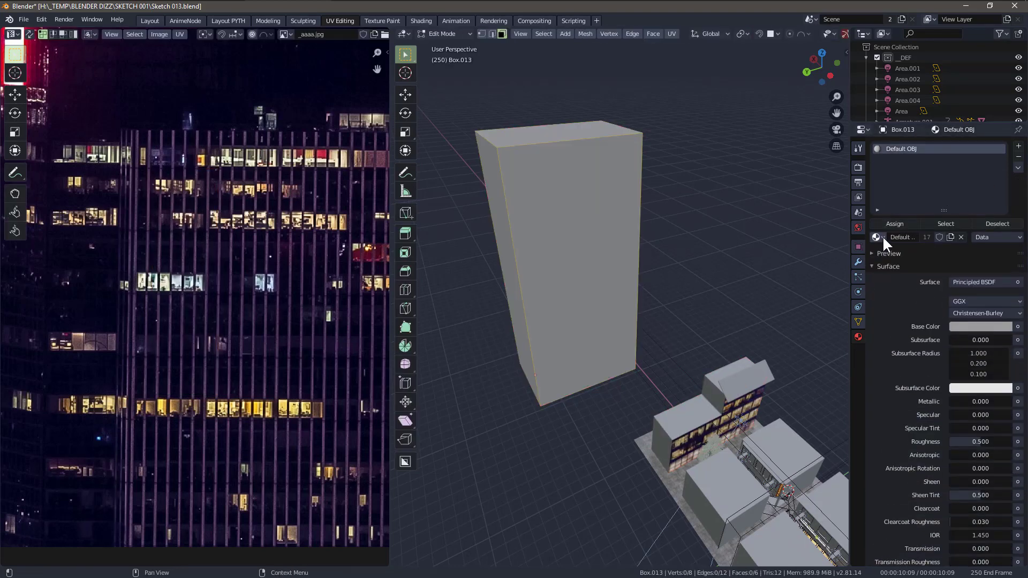
pyautogui.click(882, 239)
pyautogui.click(892, 303)
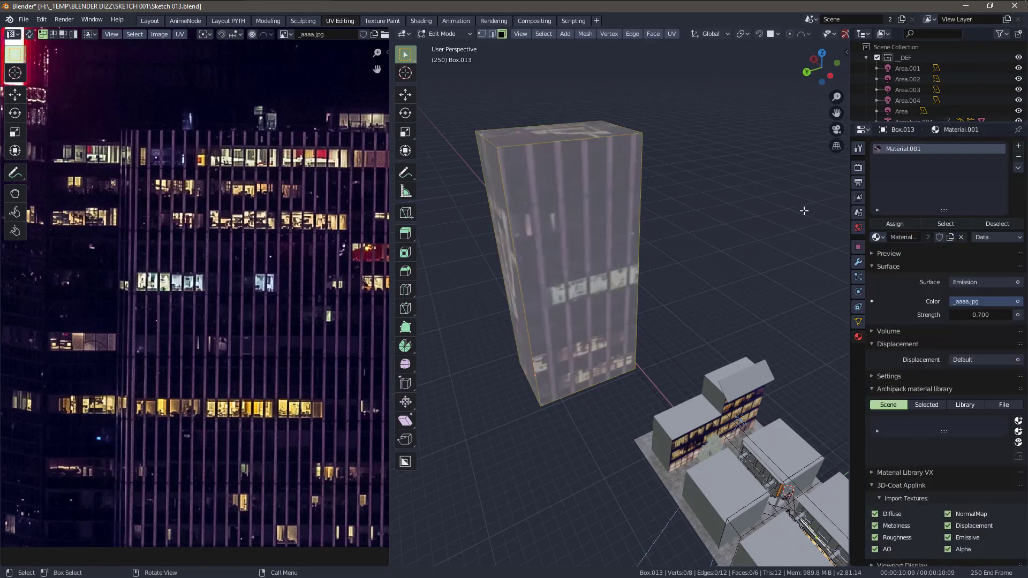
# - Reposition the large face's UVs on the office facade, then extend them about 0.11 downward along Y and 0.086 along X
pyautogui.scroll(-3, 346, 236)
pyautogui.click(596, 230)
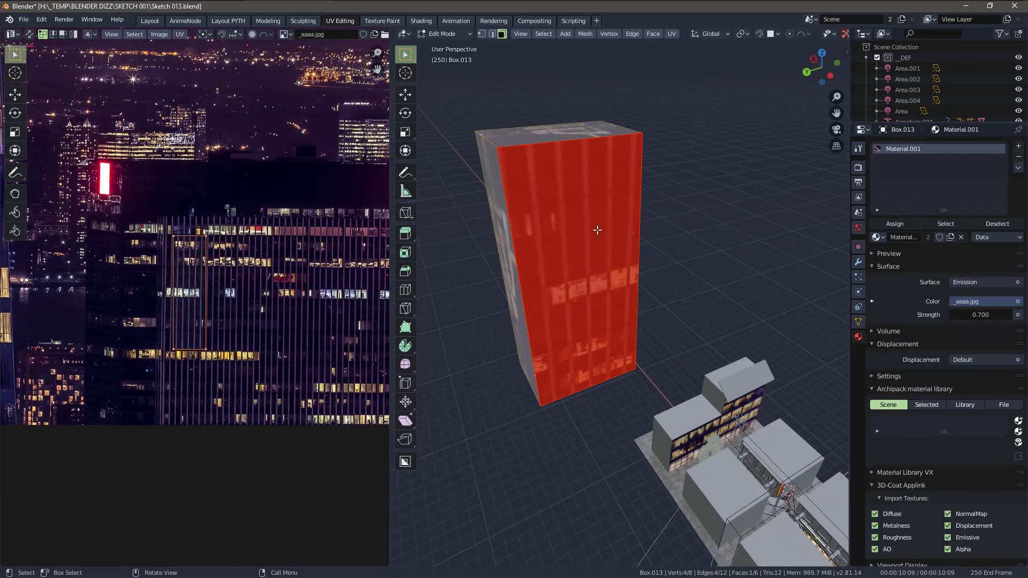
pyautogui.scroll(4, 241, 266)
pyautogui.scroll(-4, 252, 266)
pyautogui.scroll(1, 264, 266)
pyautogui.moveTo(284, 273); pyautogui.dragTo(148, 265, button='middle')
pyautogui.press('g')
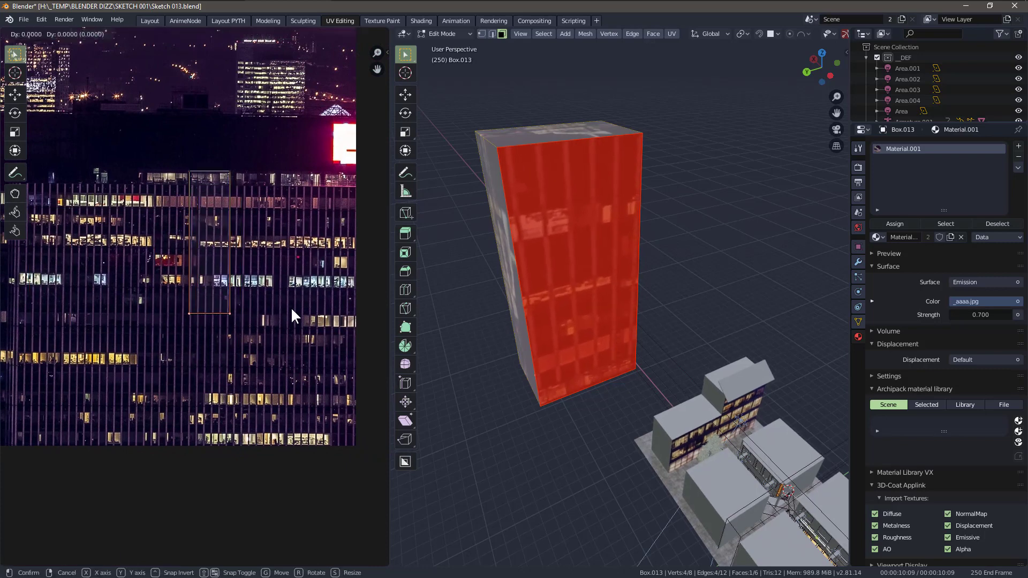
pyautogui.press('y')
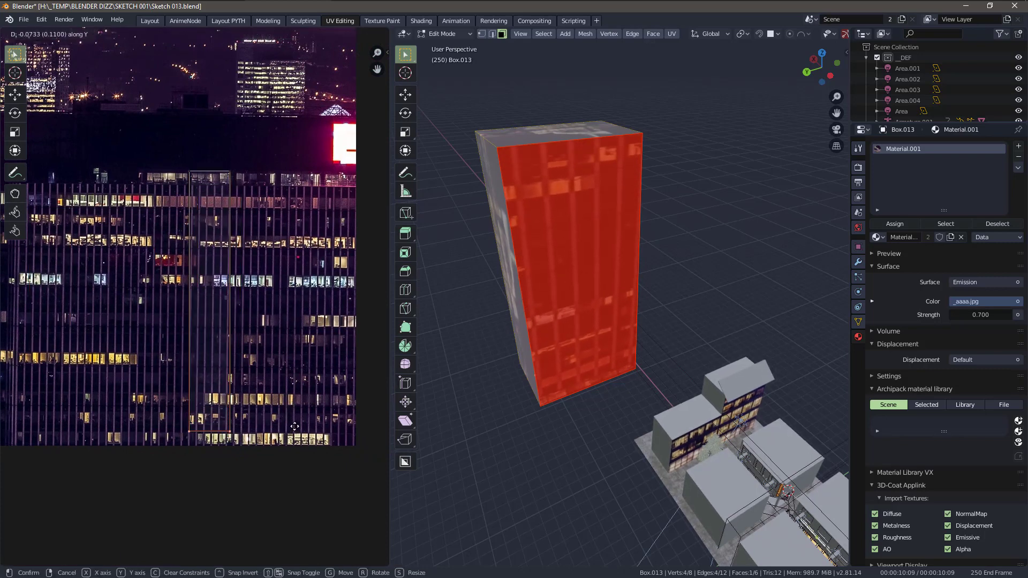
pyautogui.press('x')
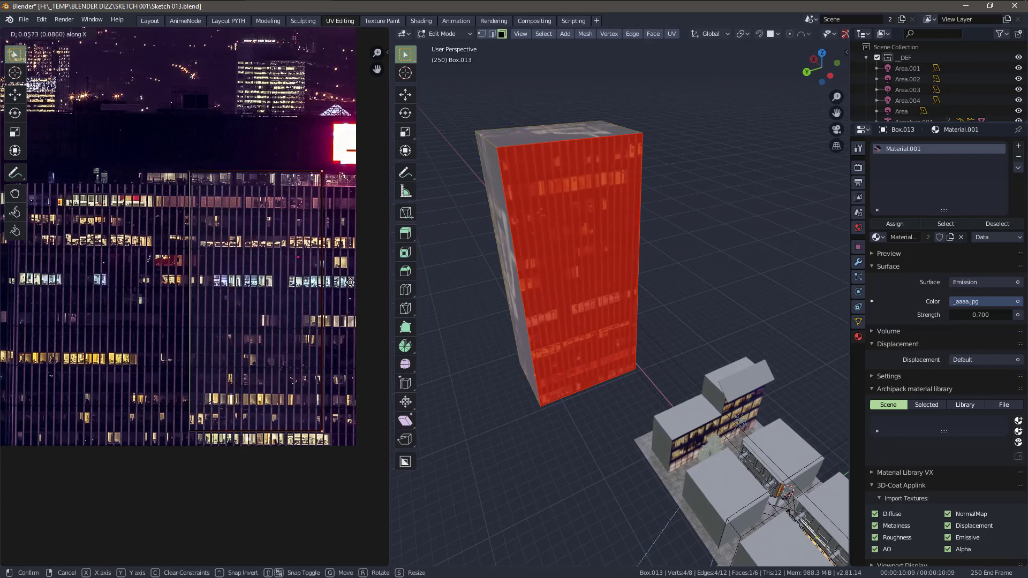
# - Rotate the large face's UVs about half a turn on the photo and check the tower through the scene camera
pyautogui.hotkey('alt', 'a')
pyautogui.moveTo(578, 289); pyautogui.dragTo(570, 241, button='middle')
pyautogui.click(570, 241)
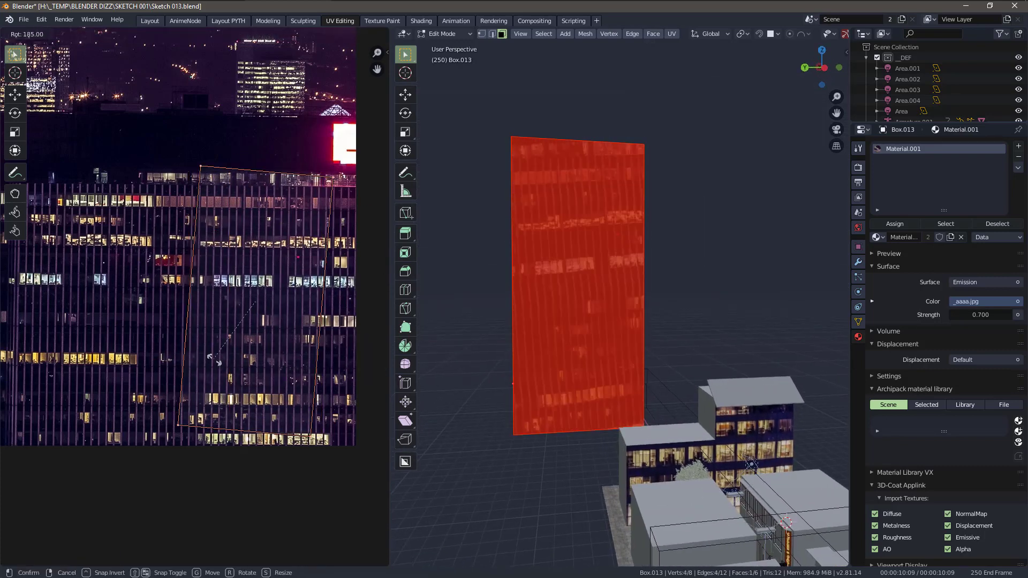
pyautogui.hotkey('alt', 'a')
pyautogui.press('KP_0')
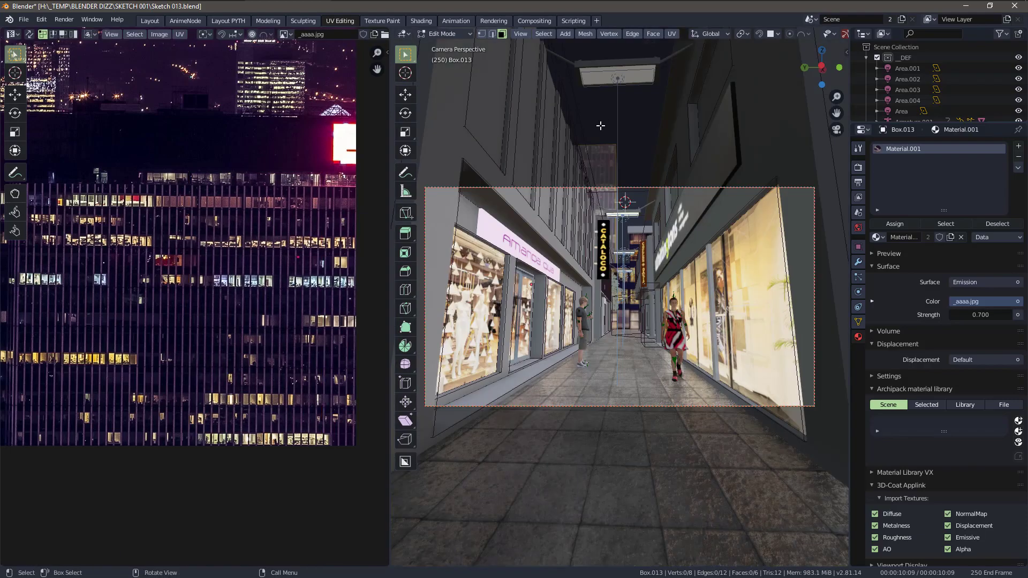
# - Examine the volume box enclosing the tower and alley in the Layout and Shading workspaces
pyautogui.click(150, 20)
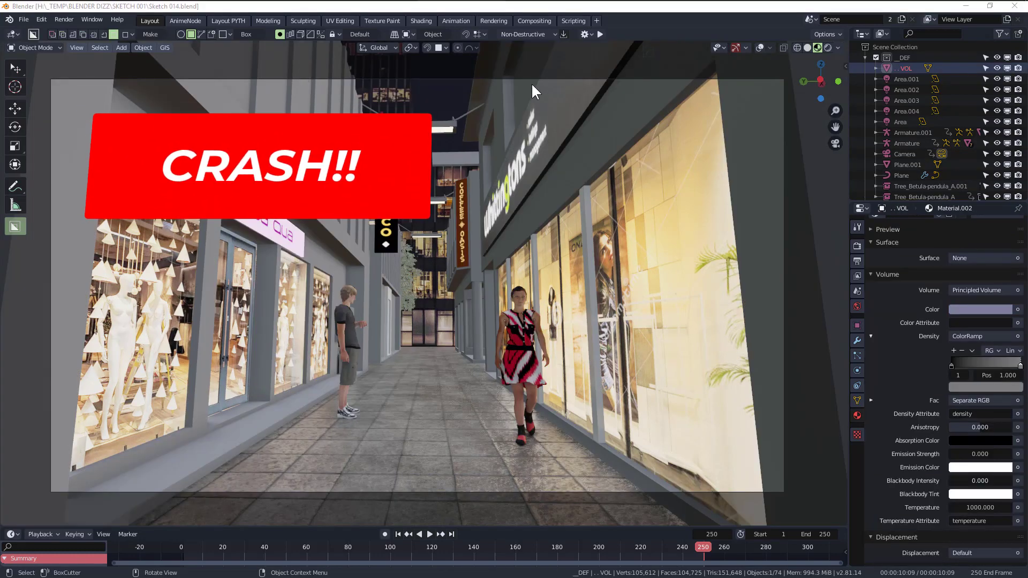
pyautogui.moveTo(533, 91); pyautogui.dragTo(266, 268, button='middle')
pyautogui.scroll(-6, 327, 252)
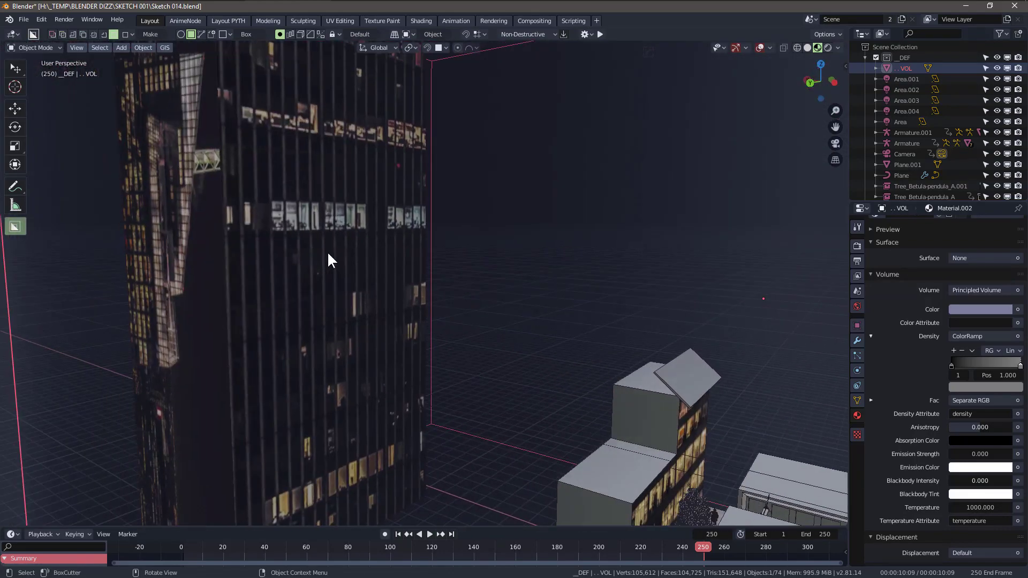
pyautogui.moveTo(326, 252); pyautogui.dragTo(570, 202, button='middle')
pyautogui.click(421, 20)
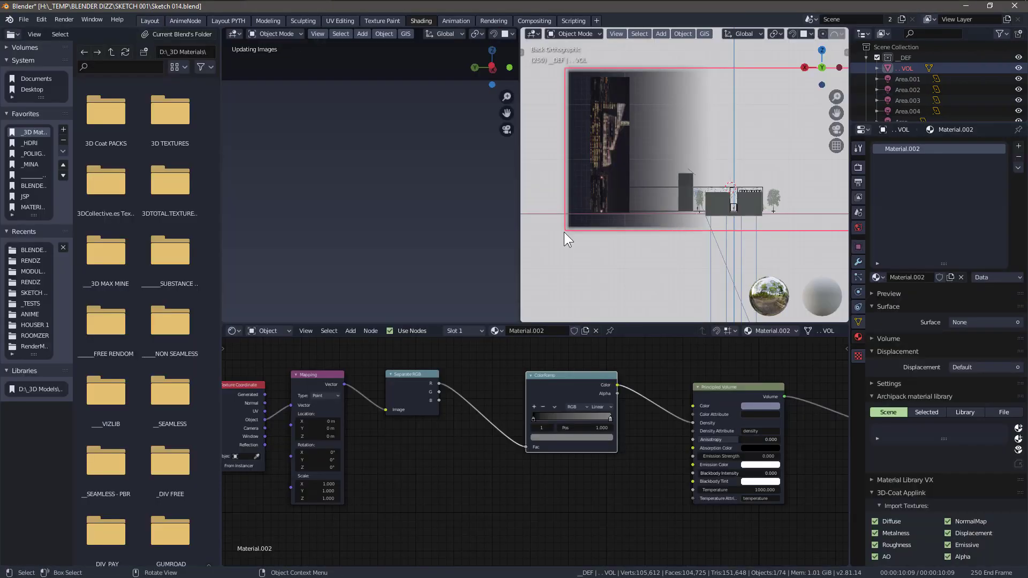
pyautogui.scroll(-3, 605, 256)
pyautogui.moveTo(647, 262)
pyautogui.mouseDown(button='middle')
pyautogui.moveTo(685, 153)
pyautogui.moveTo(631, 96)
pyautogui.moveTo(667, 185)
pyautogui.mouseUp(button='middle')
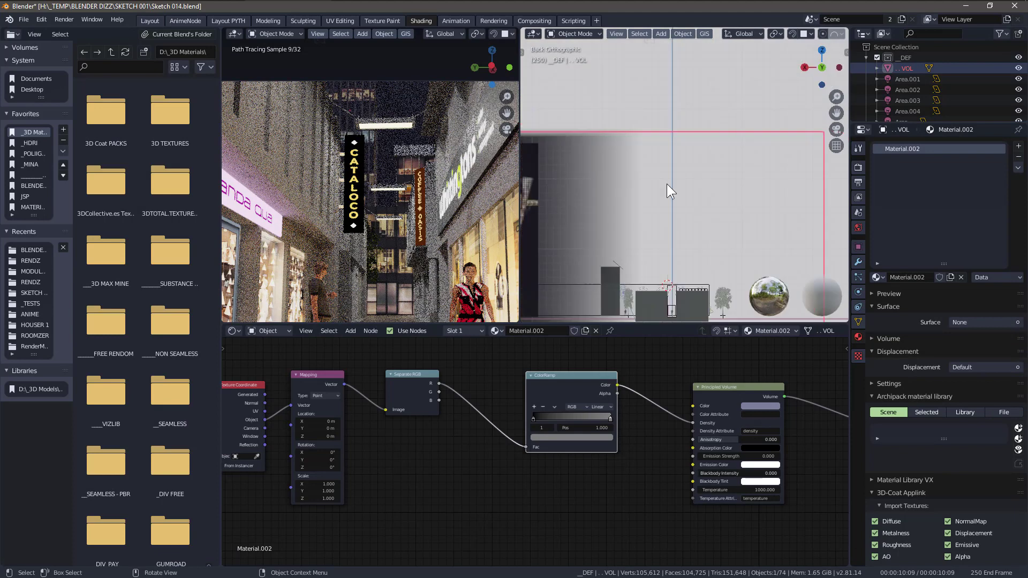
pyautogui.scroll(-3, 690, 179)
pyautogui.scroll(-3, 470, 474)
# - Examine the volume material's full node chain, from Material Output back through Principled Volume, ColorRamp, Separate RGB and Mapping to Texture Coordinate
pyautogui.hotkey('ctrl', 'space')
pyautogui.moveTo(559, 412); pyautogui.dragTo(115, 391, button='middle')
pyautogui.scroll(8, 617, 323)
pyautogui.scroll(-3, 619, 325)
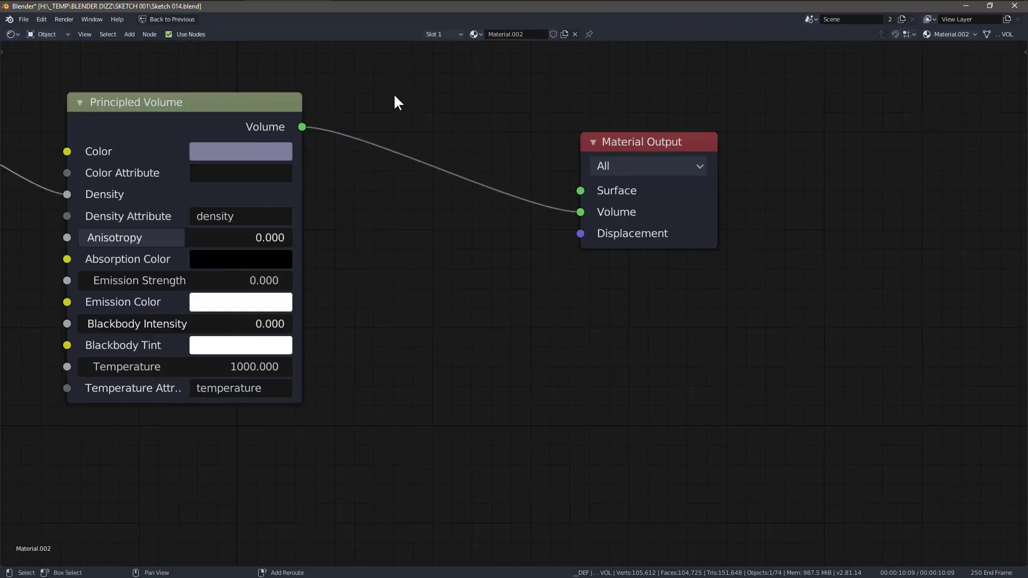
pyautogui.moveTo(395, 97); pyautogui.dragTo(506, 117, button='middle')
pyautogui.moveTo(337, 83); pyautogui.dragTo(504, 107, button='middle')
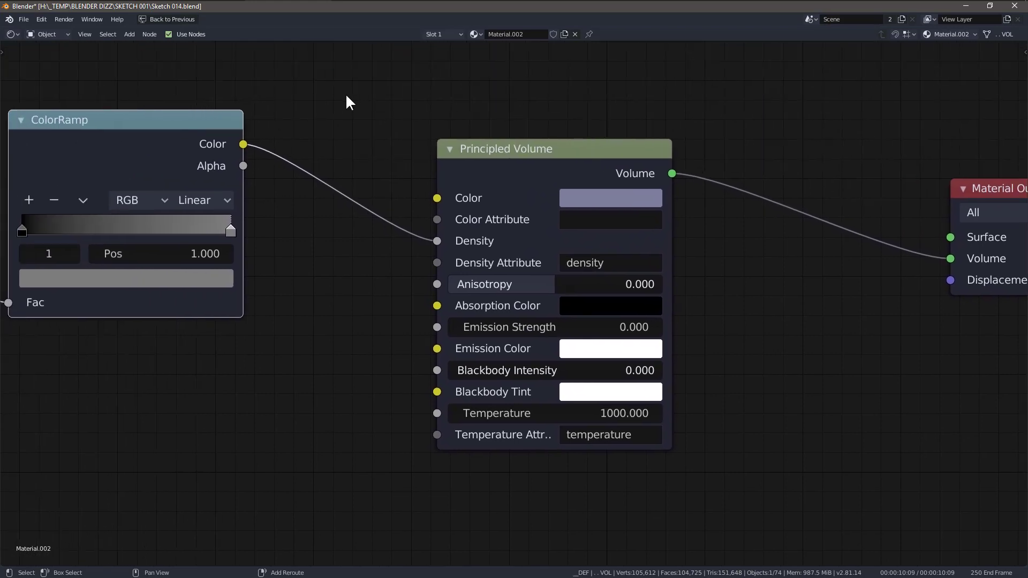
pyautogui.moveTo(349, 102); pyautogui.dragTo(512, 108, button='middle')
pyautogui.moveTo(296, 91); pyautogui.dragTo(561, 108, button='middle')
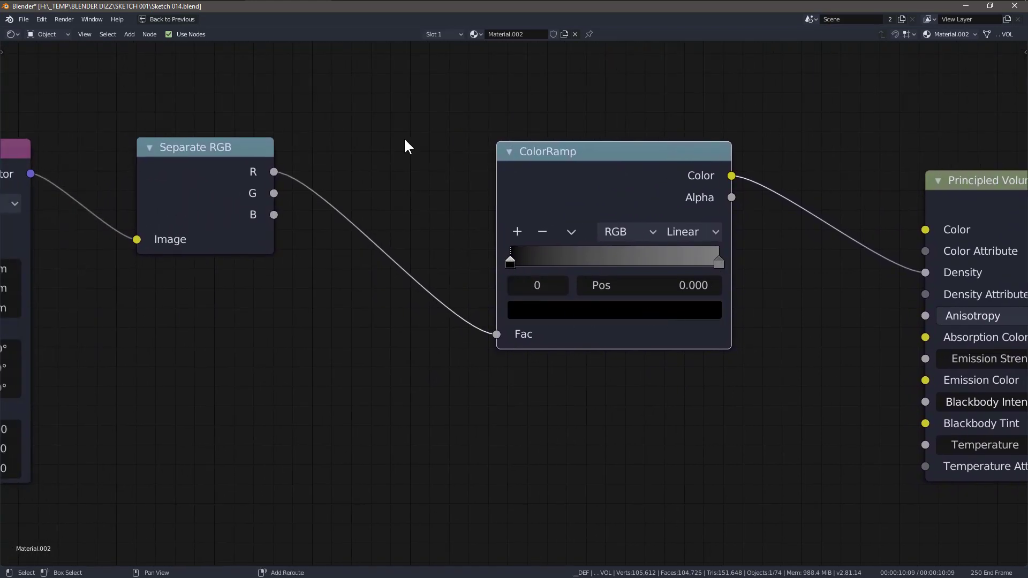
pyautogui.moveTo(406, 144); pyautogui.dragTo(642, 146, button='middle')
pyautogui.moveTo(339, 115); pyautogui.dragTo(593, 378)
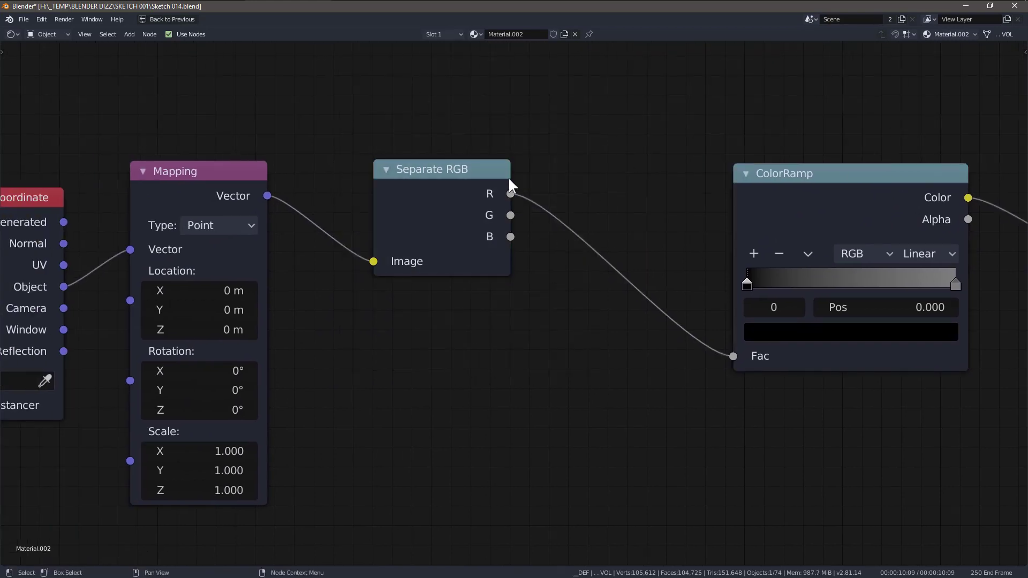
pyautogui.moveTo(252, 80); pyautogui.dragTo(449, 69, button='middle')
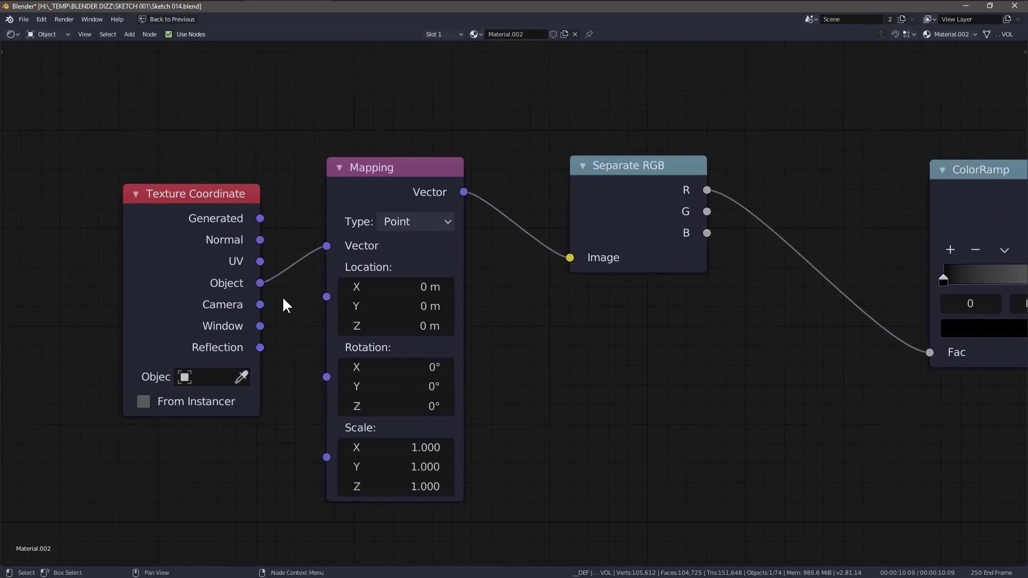
pyautogui.moveTo(158, 271); pyautogui.dragTo(133, 270)
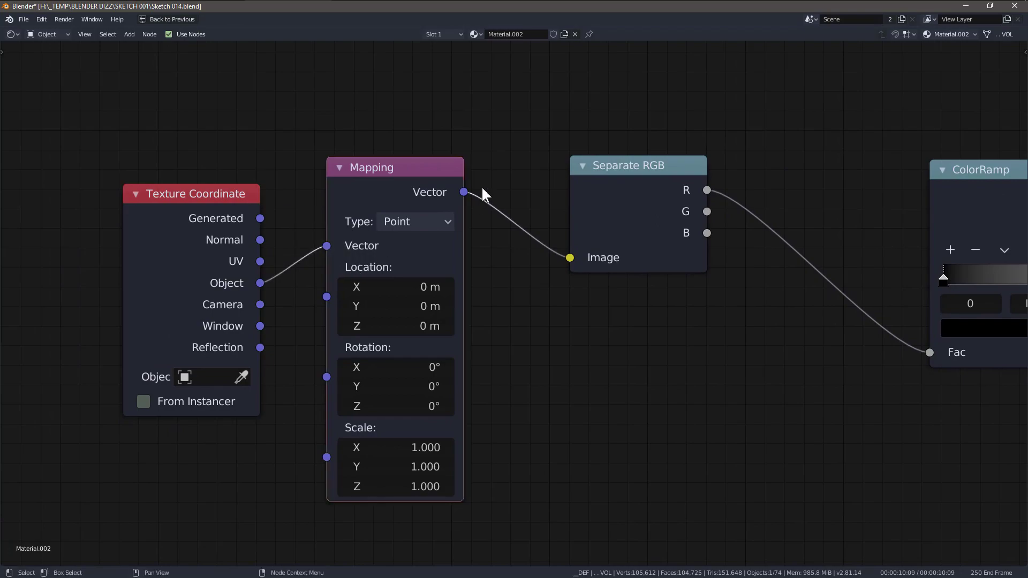
pyautogui.moveTo(548, 248); pyautogui.dragTo(548, 249)
pyautogui.scroll(-4, 603, 301)
pyautogui.hotkey('ctrl', 'space')
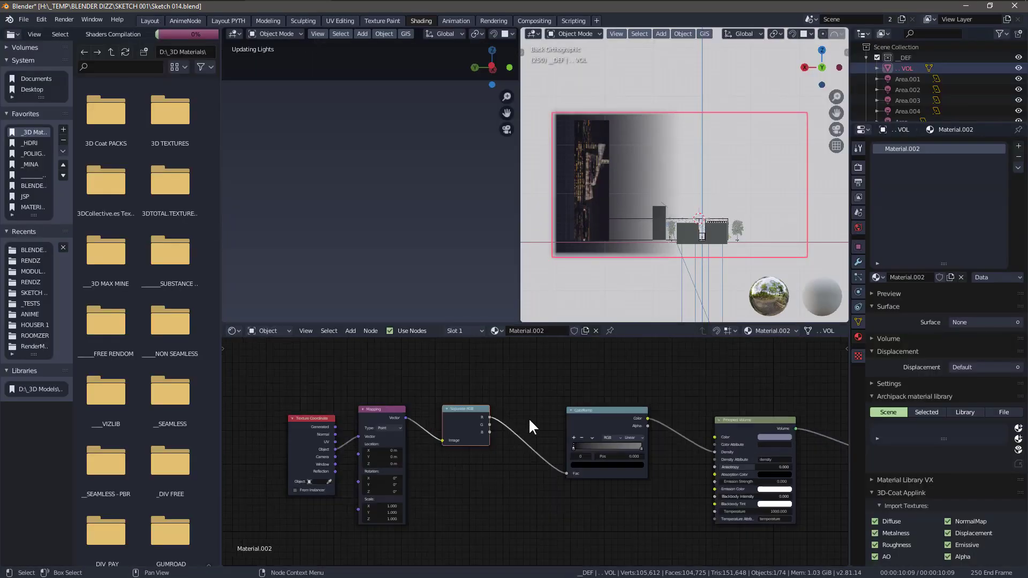
# - Enlarge the back-view viewport and examine the volume's density gradient across the scene alongside its ColorRamp node
pyautogui.moveTo(551, 410); pyautogui.dragTo(495, 405, button='middle')
pyautogui.click(297, 165)
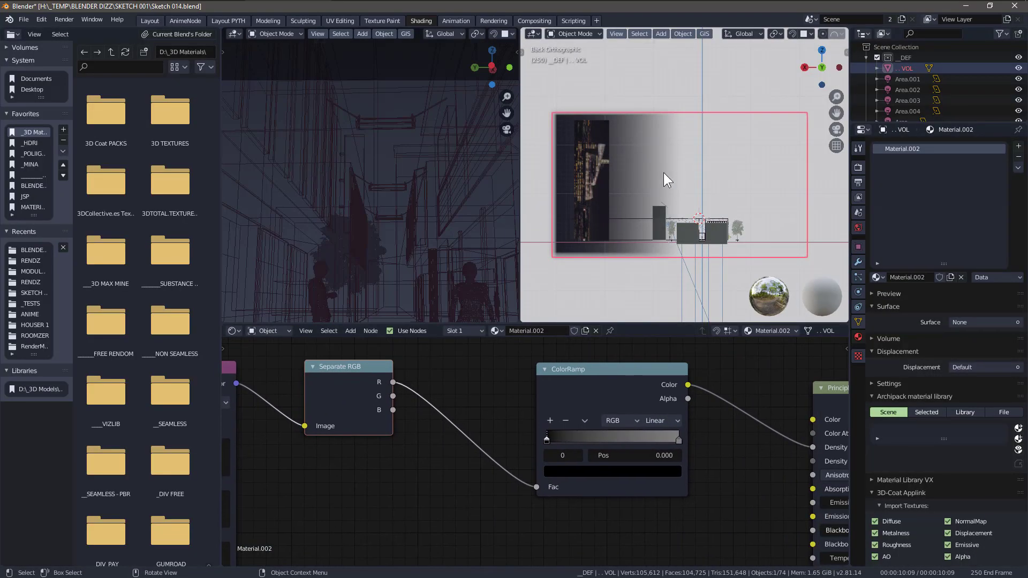
pyautogui.moveTo(520, 162); pyautogui.dragTo(366, 163)
pyautogui.click(818, 202)
pyautogui.moveTo(647, 250); pyautogui.dragTo(616, 235, button='middle')
pyautogui.click(821, 67)
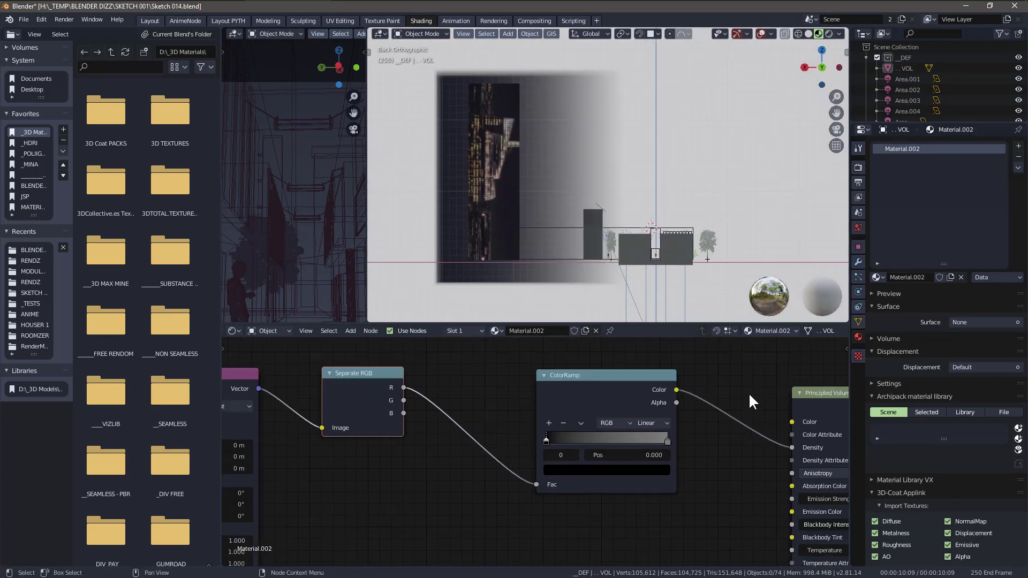
pyautogui.scroll(-5, 749, 393)
# - Return to the Layout workspace, disable the volume box in viewports and select the textured tower block
pyautogui.click(150, 21)
pyautogui.moveTo(445, 234); pyautogui.dragTo(419, 179, button='middle')
pyautogui.scroll(5, 439, 147)
pyautogui.click(1007, 68)
pyautogui.click(497, 178)
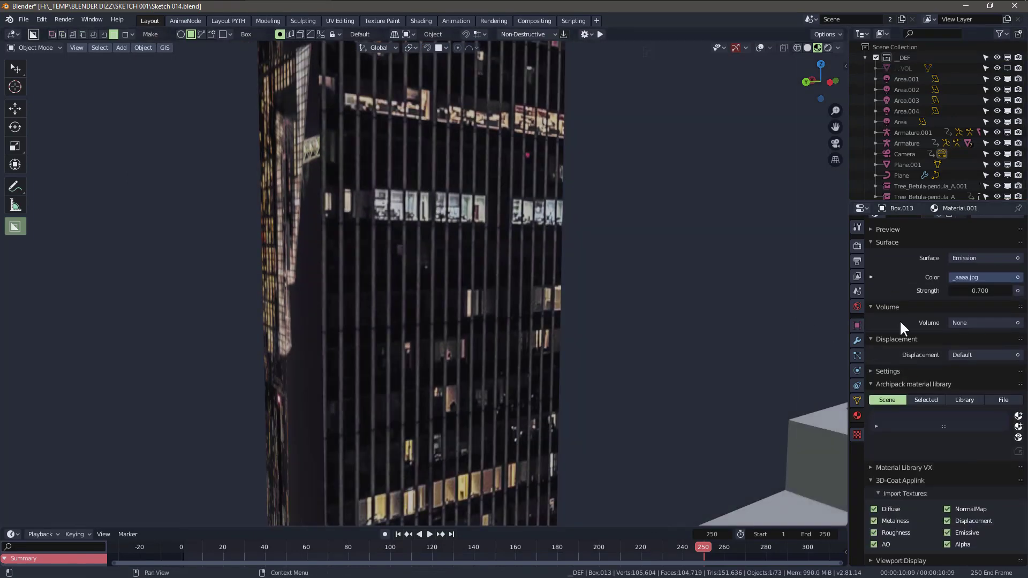
# - Set the tower material's emission strength to 1 and view the result through the scene camera
pyautogui.scroll(4, 901, 322)
pyautogui.click(871, 355)
pyautogui.scroll(-3, 888, 371)
pyautogui.moveTo(964, 390); pyautogui.dragTo(1002, 390)
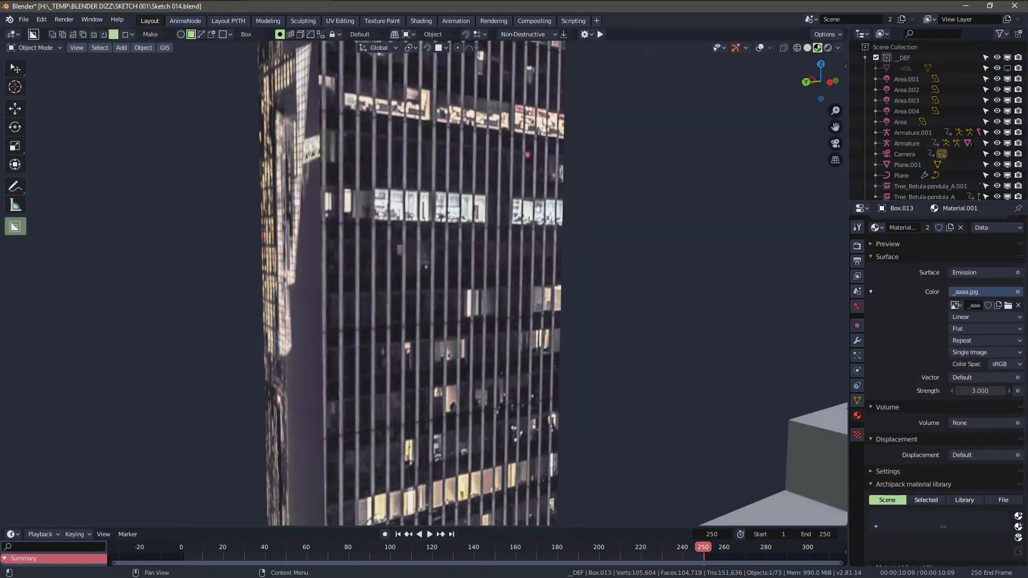
pyautogui.write('1')
pyautogui.press('Return')
pyautogui.press('KP_0')
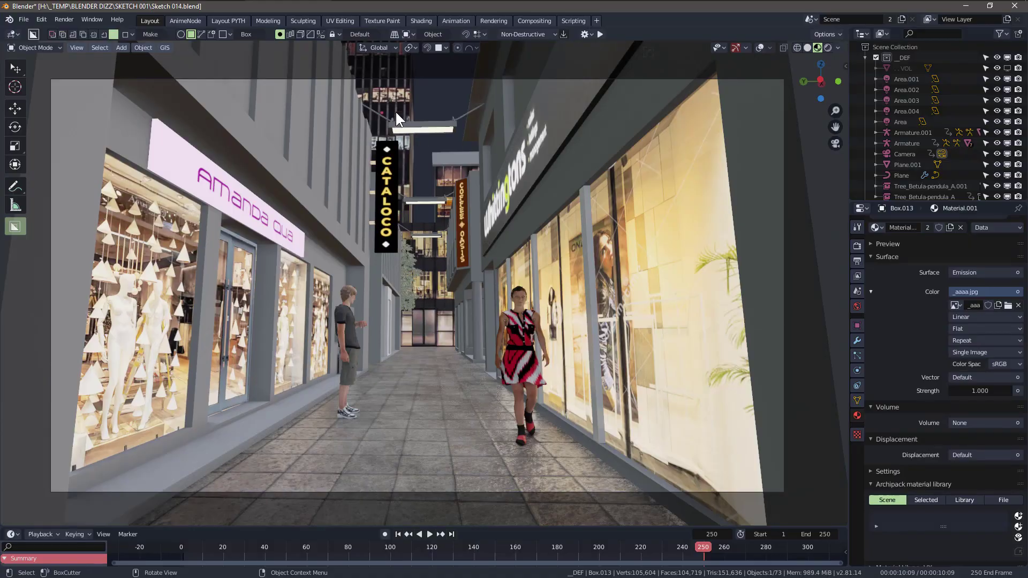
# - Show the volume box in viewports again and preview the alley in rendered shading, selecting the background building at its end
pyautogui.click(828, 47)
pyautogui.click(1007, 68)
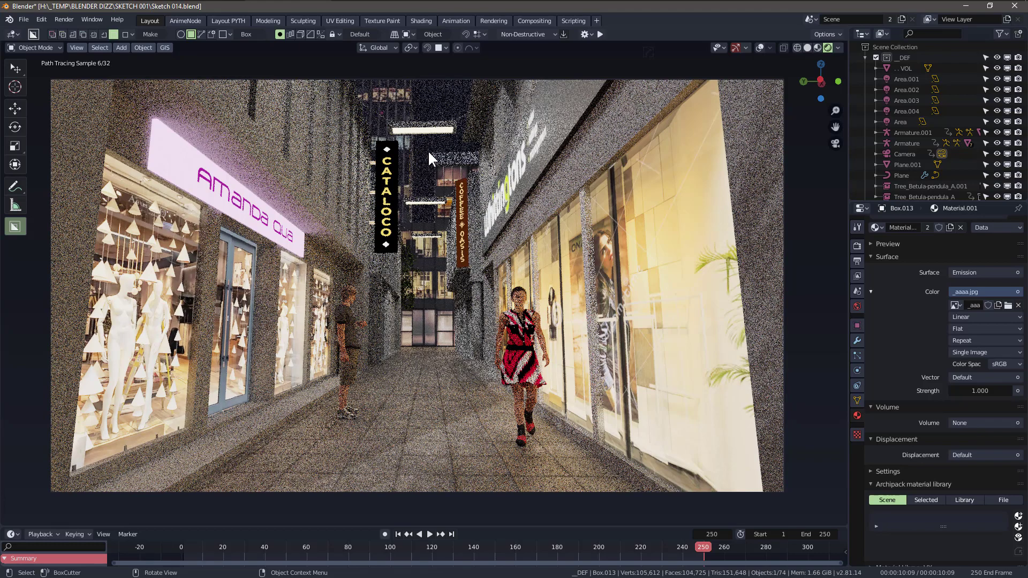
pyautogui.click(432, 292)
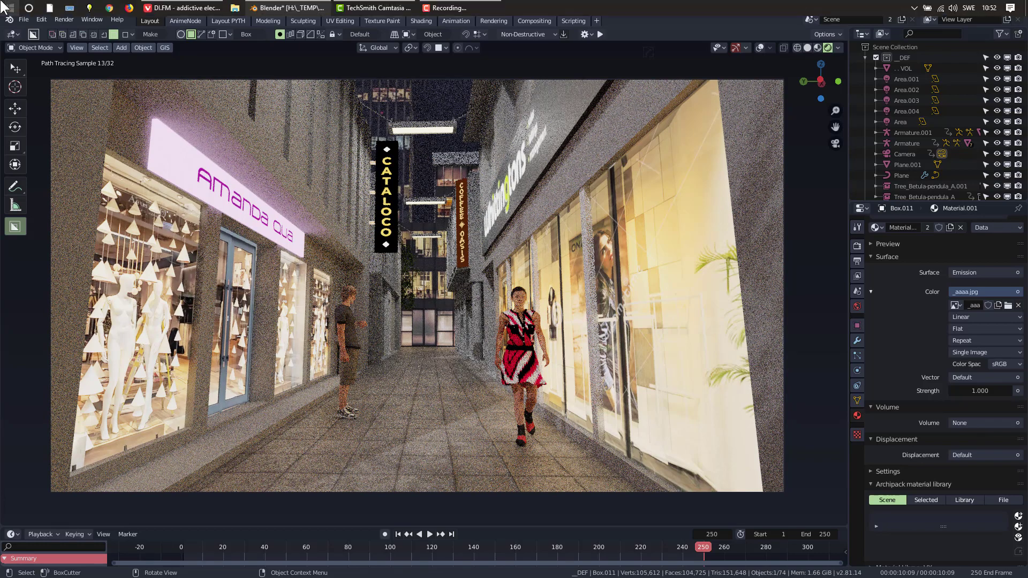
# - Return to solid shading with the volume box hidden, save the file and select the left shop building
pyautogui.click(807, 48)
pyautogui.moveTo(490, 220)
pyautogui.mouseDown(button='middle')
pyautogui.moveTo(424, 198)
pyautogui.moveTo(444, 291)
pyautogui.moveTo(333, 268)
pyautogui.moveTo(571, 287)
pyautogui.moveTo(503, 211)
pyautogui.moveTo(240, 142)
pyautogui.moveTo(393, 255)
pyautogui.mouseUp(button='middle')
pyautogui.hotkey('ctrl', 's')
pyautogui.scroll(5, 570, 287)
pyautogui.click(333, 182)
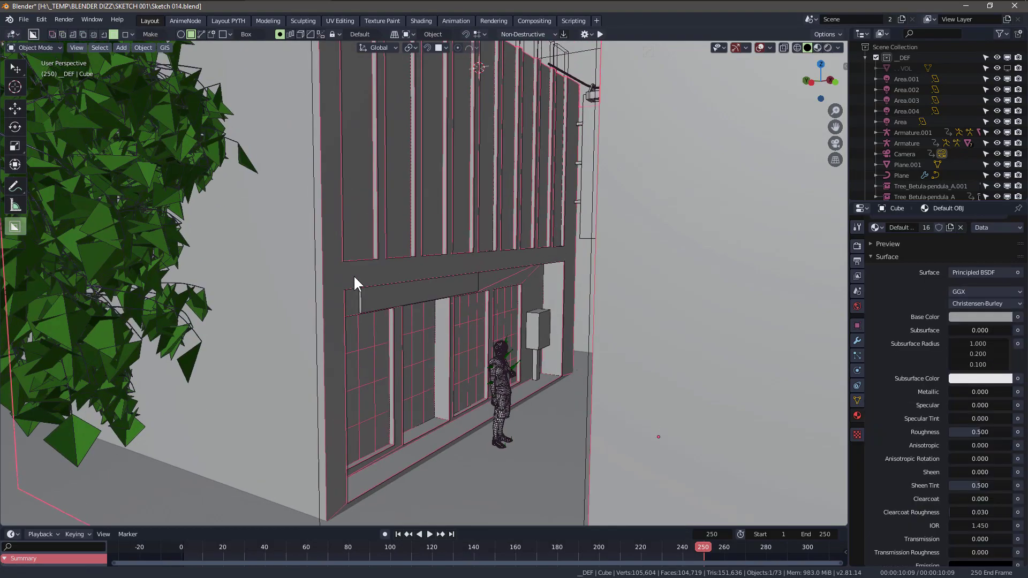
pyautogui.click(177, 2)
pyautogui.hotkey('ctrl', 't')
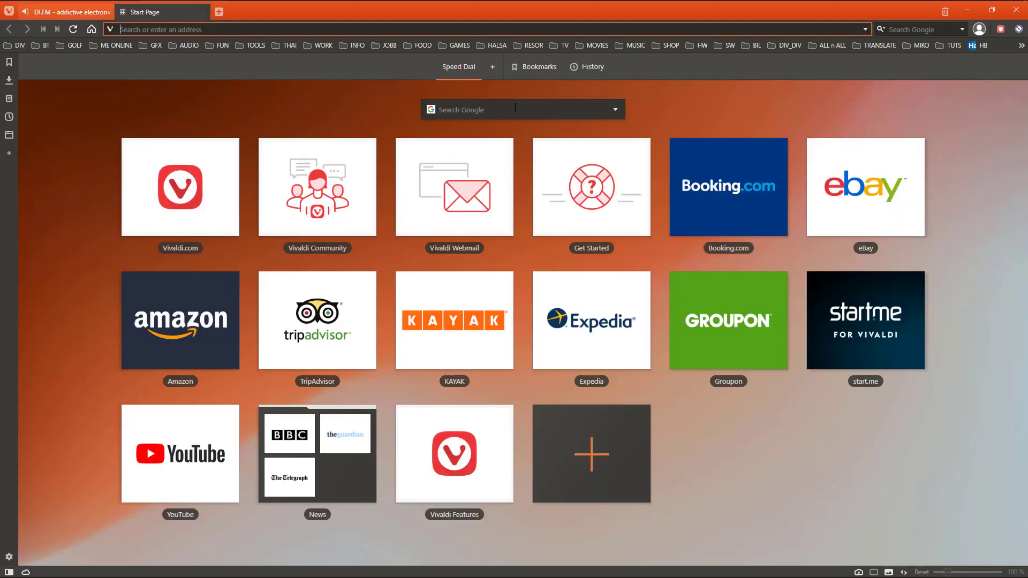
pyautogui.hotkey('ctrl', 'w')
pyautogui.click(268, 2)
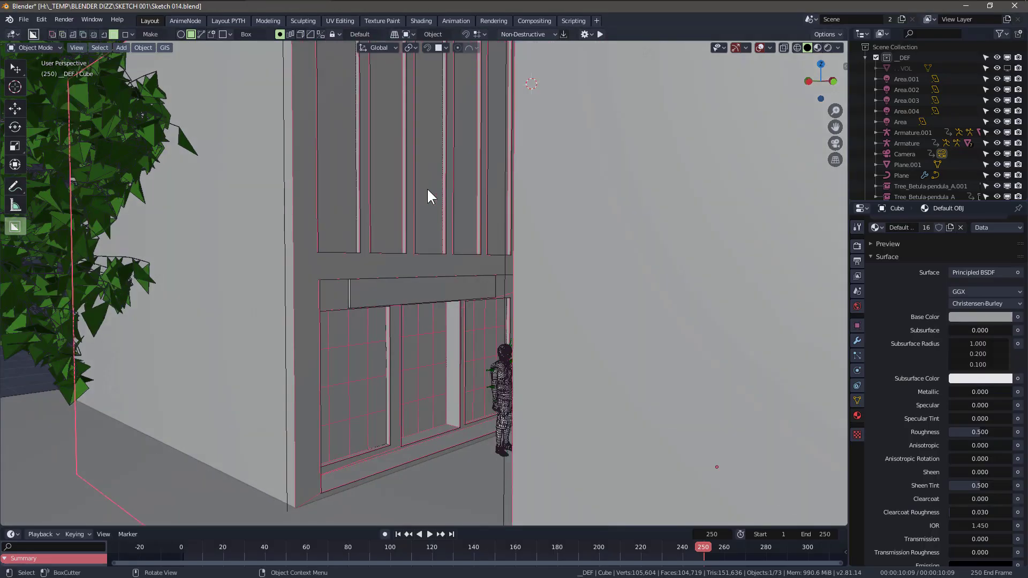
# - Switch to the Shading workspace and frame the Amanda Qua shop building outside the camera view, with its material nodes shown
pyautogui.click(415, 21)
pyautogui.click(335, 105)
pyautogui.click(289, 142)
pyautogui.moveTo(289, 141); pyautogui.dragTo(467, 124, button='middle')
pyautogui.press('KP_0')
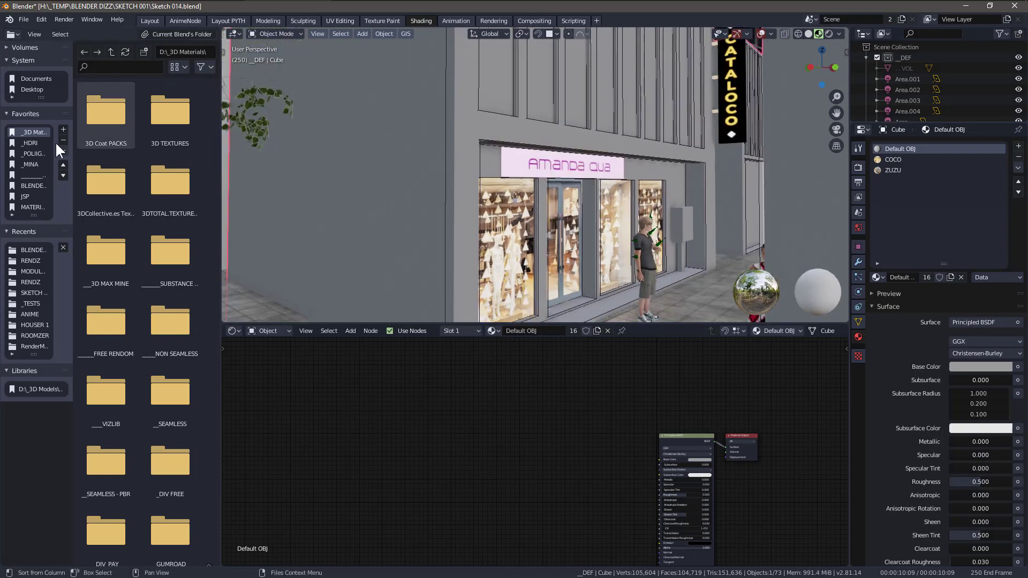
# - Browse the folders of the D:\_3D Materials library
pyautogui.scroll(-9, 205, 265)
pyautogui.scroll(-10, 195, 265)
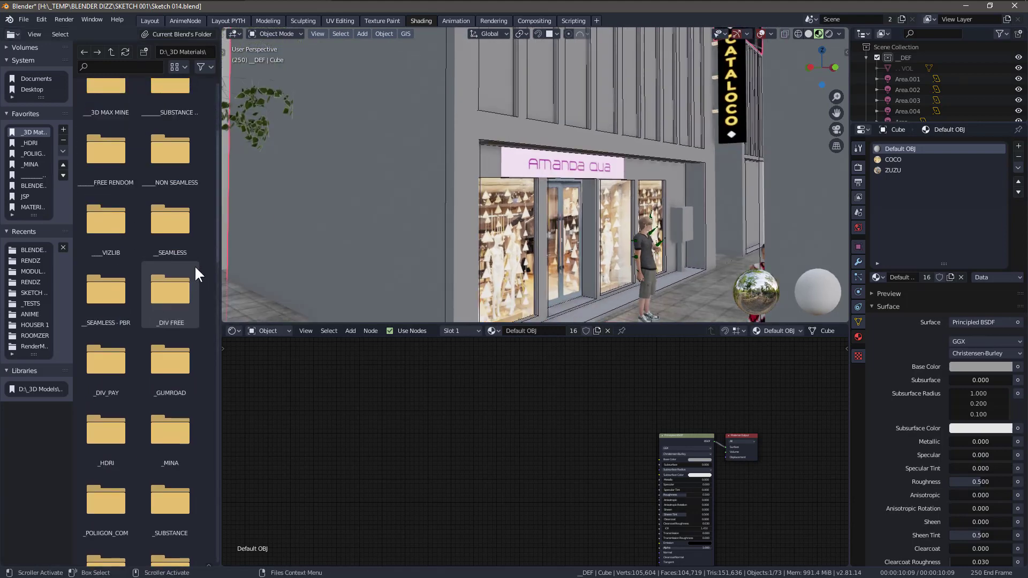
pyautogui.scroll(-8, 194, 265)
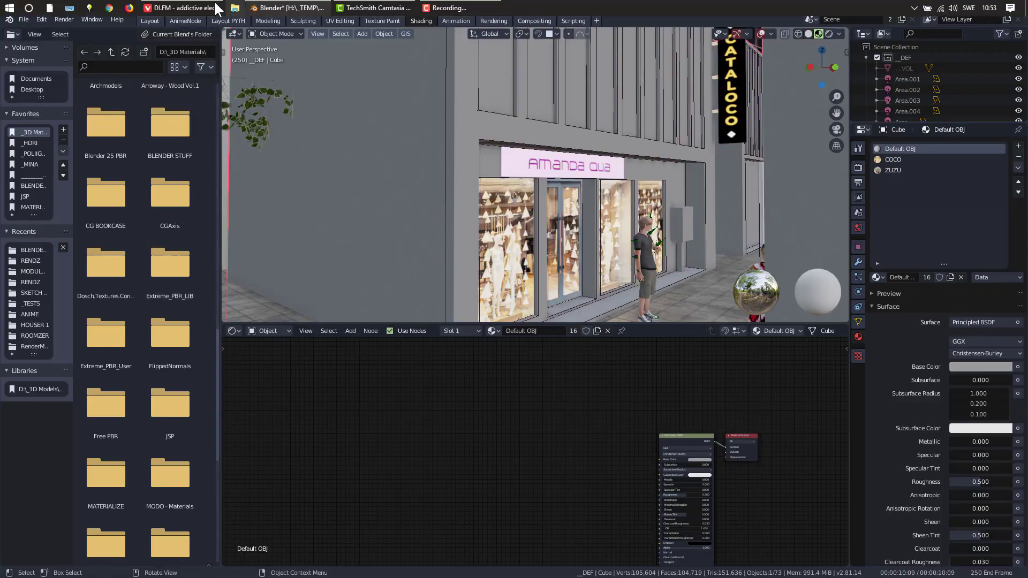
# - Switch to the web browser, open cgbookcase.com and filter its PBR textures to the Walls category
pyautogui.click(214, 5)
pyautogui.click(127, 12)
pyautogui.write('cgbook')
pyautogui.click(209, 83)
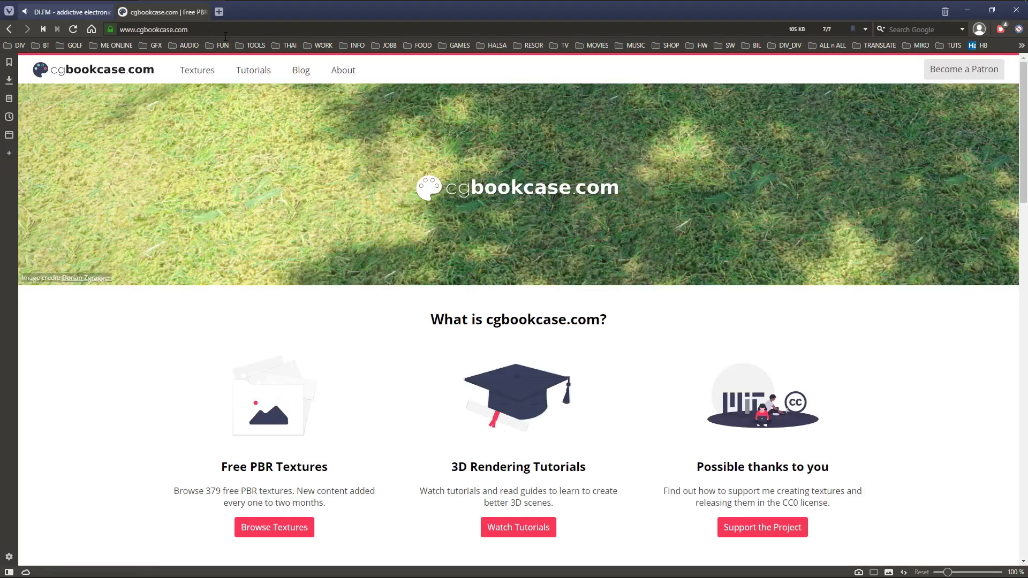
pyautogui.click(199, 70)
pyautogui.click(137, 158)
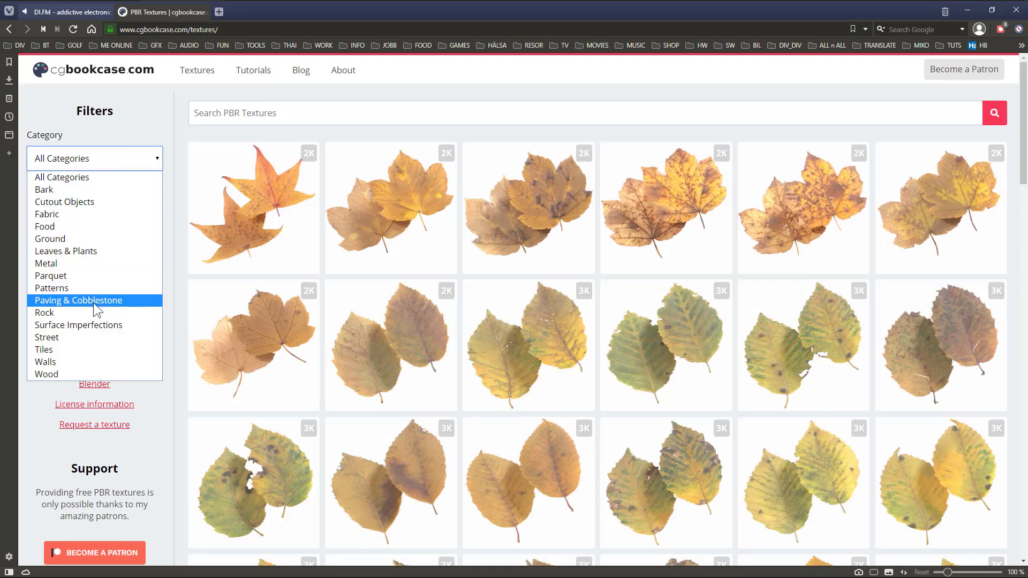
pyautogui.click(91, 362)
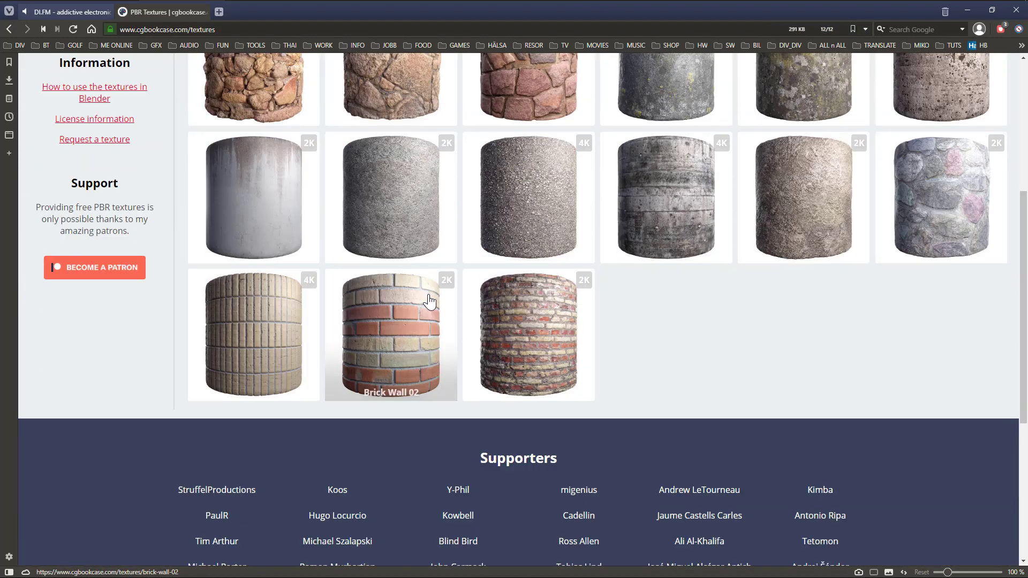
# - Examine the wall textures, including the White Stucco Wall 01 and 03 pages, for a suitable building facade material
pyautogui.scroll(4, 428, 303)
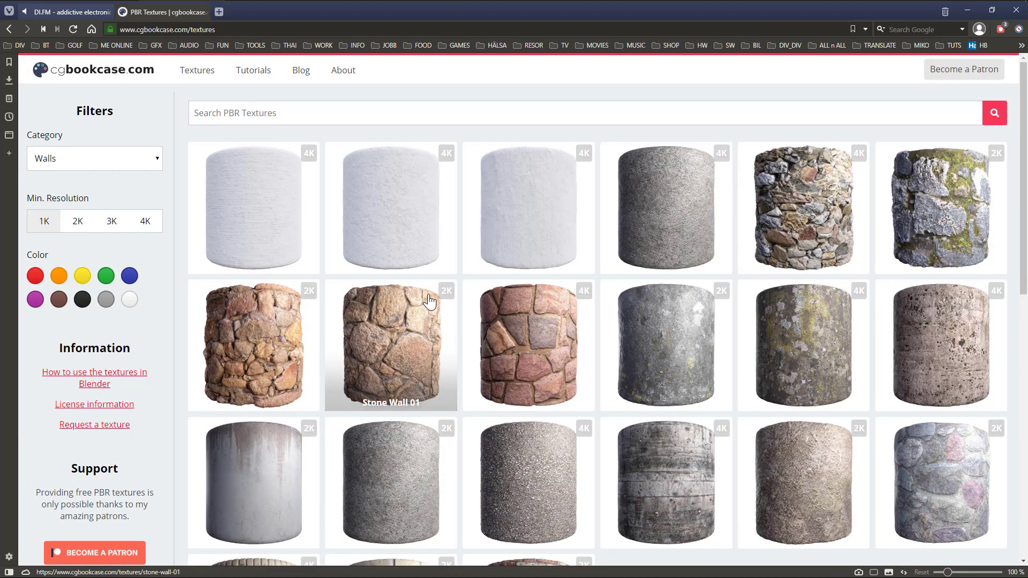
pyautogui.scroll(-1, 653, 264)
pyautogui.scroll(-1, 653, 264)
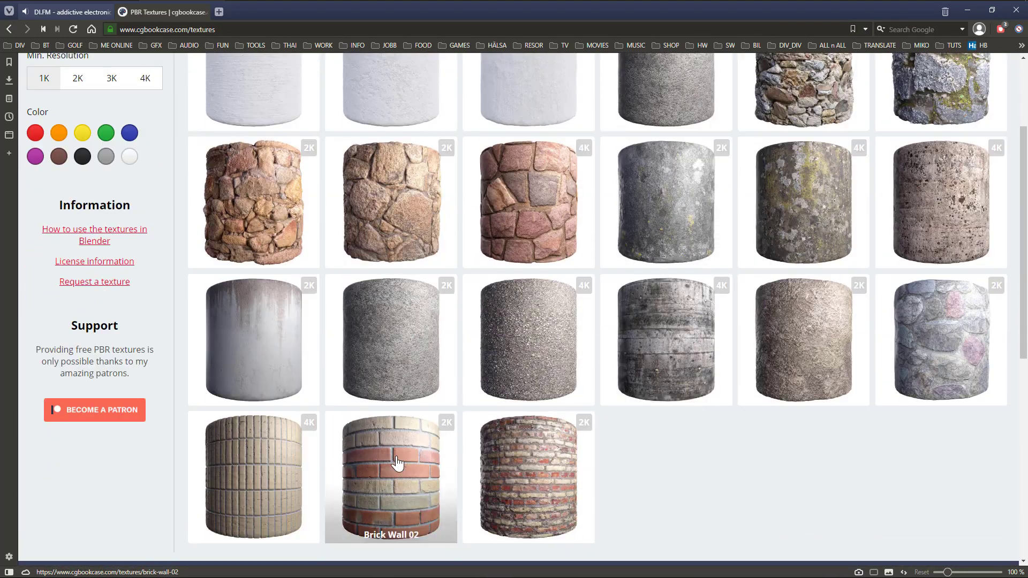
pyautogui.scroll(1, 451, 467)
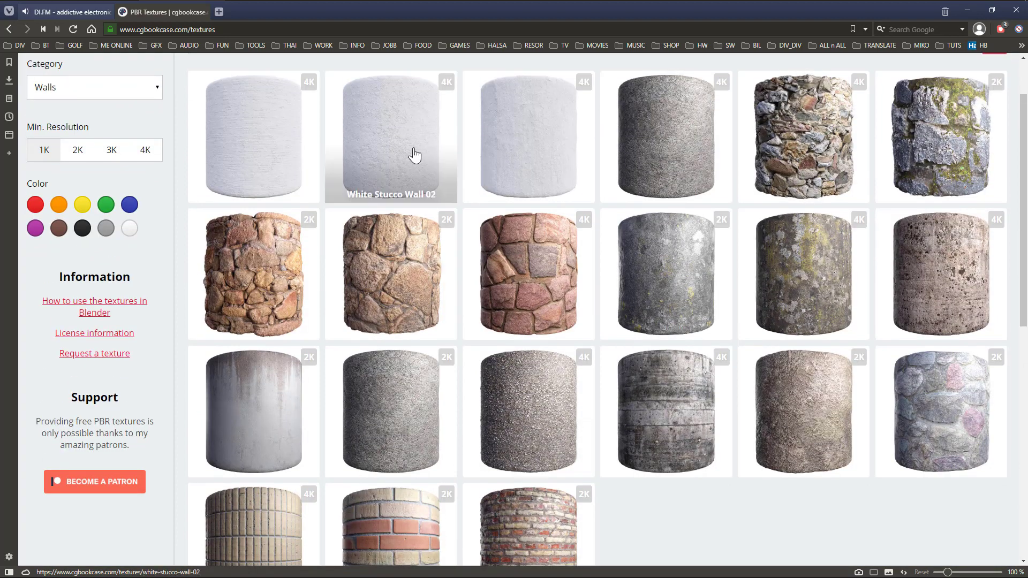
pyautogui.middleClick(482, 147)
pyautogui.click(302, 160)
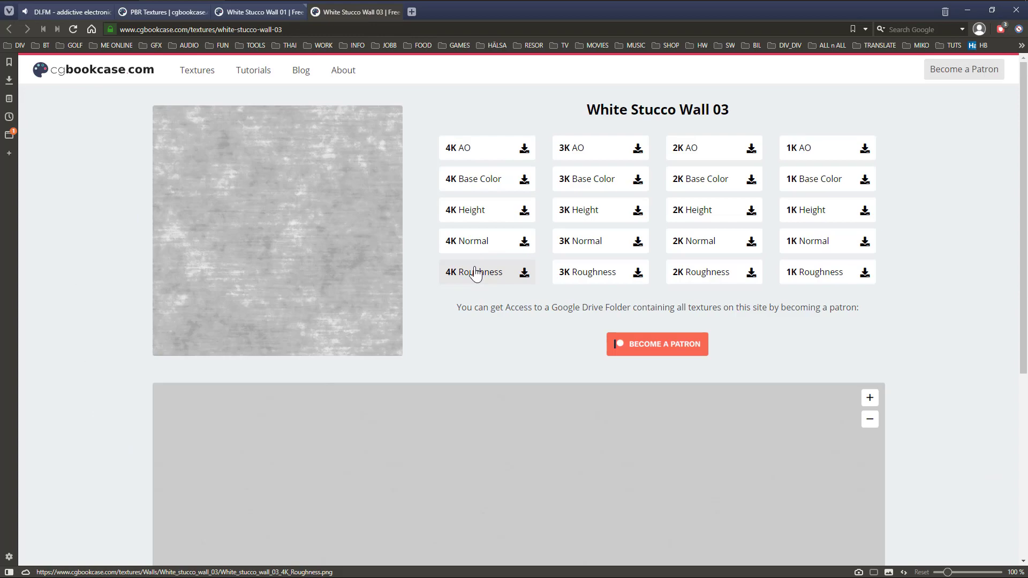
pyautogui.click(394, 11)
pyautogui.click(298, 11)
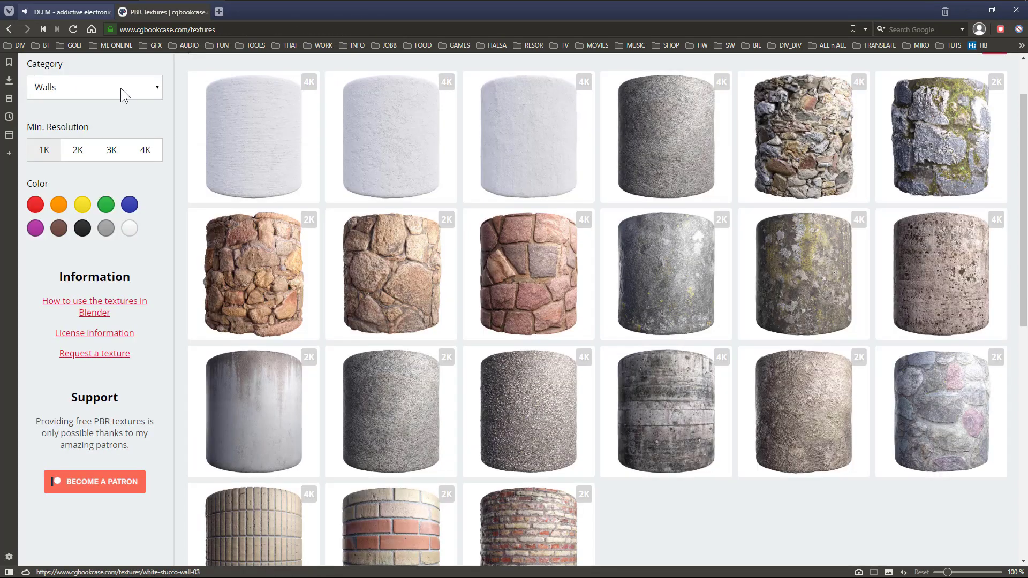
pyautogui.click(121, 88)
pyautogui.click(121, 88)
pyautogui.scroll(-5, 469, 316)
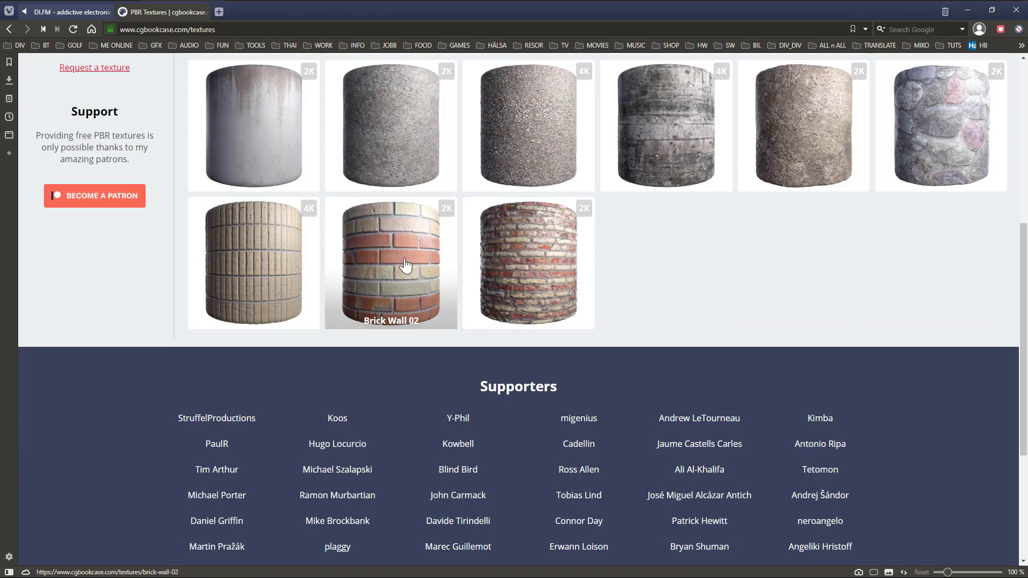
pyautogui.scroll(5, 406, 267)
# - Open the bookmarked CC0 Textures site and inspect the Painted Plaster #06 texture
pyautogui.click(152, 45)
pyautogui.moveTo(256, 306)
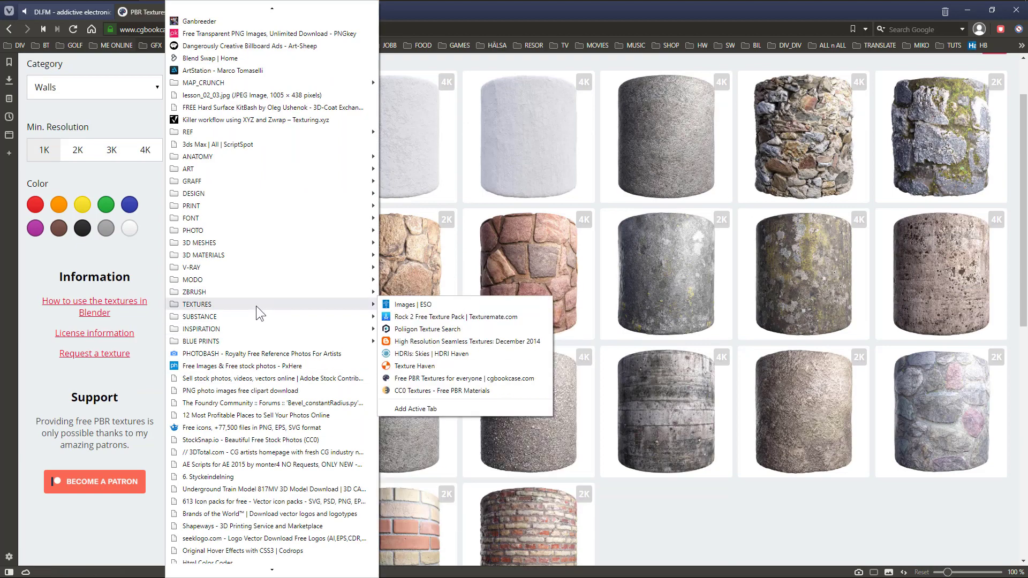
pyautogui.click(470, 390)
pyautogui.scroll(-10, 448, 384)
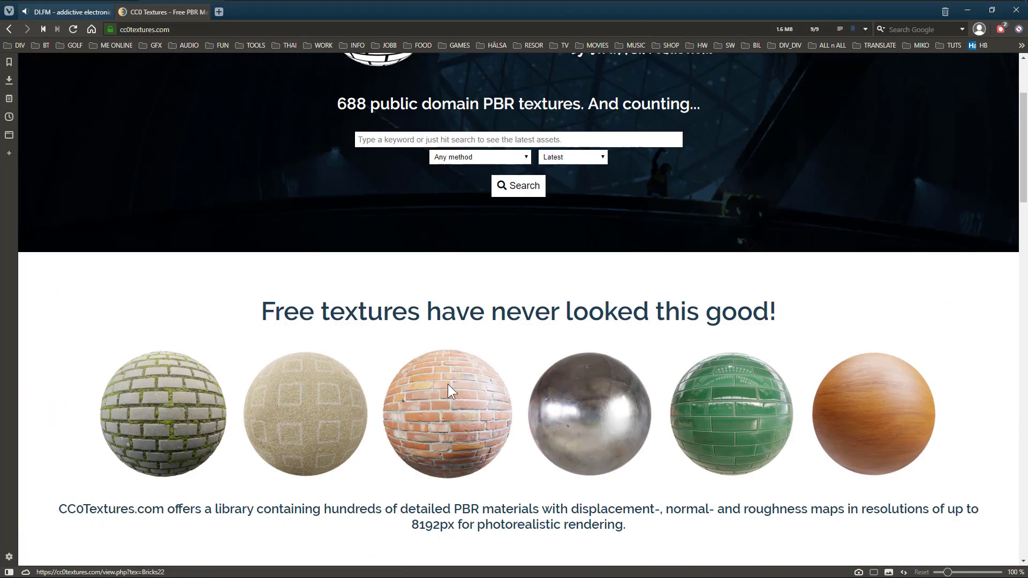
pyautogui.scroll(-2, 449, 384)
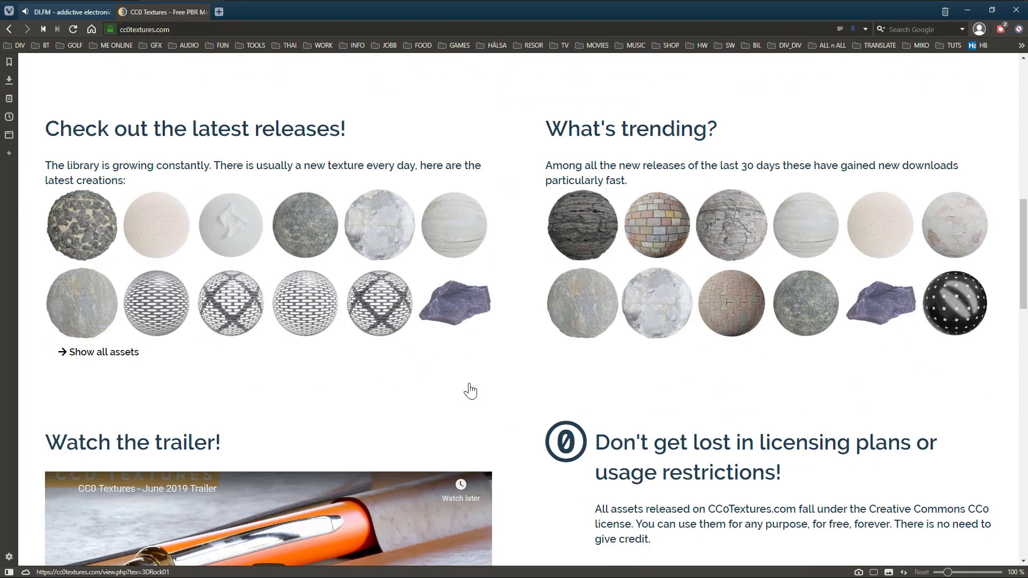
pyautogui.scroll(-12, 437, 227)
pyautogui.scroll(12, 437, 227)
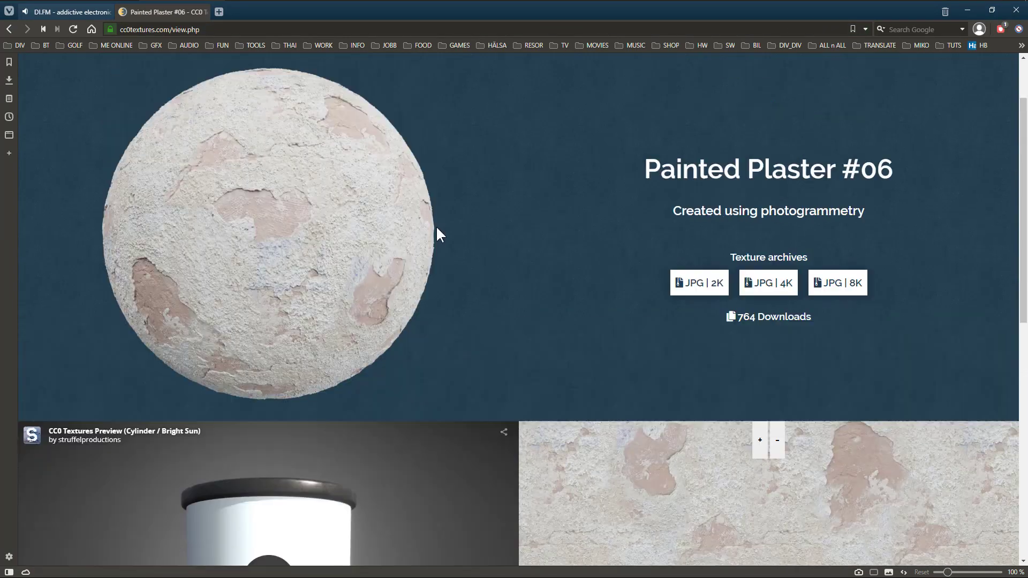
pyautogui.scroll(-10, 608, 257)
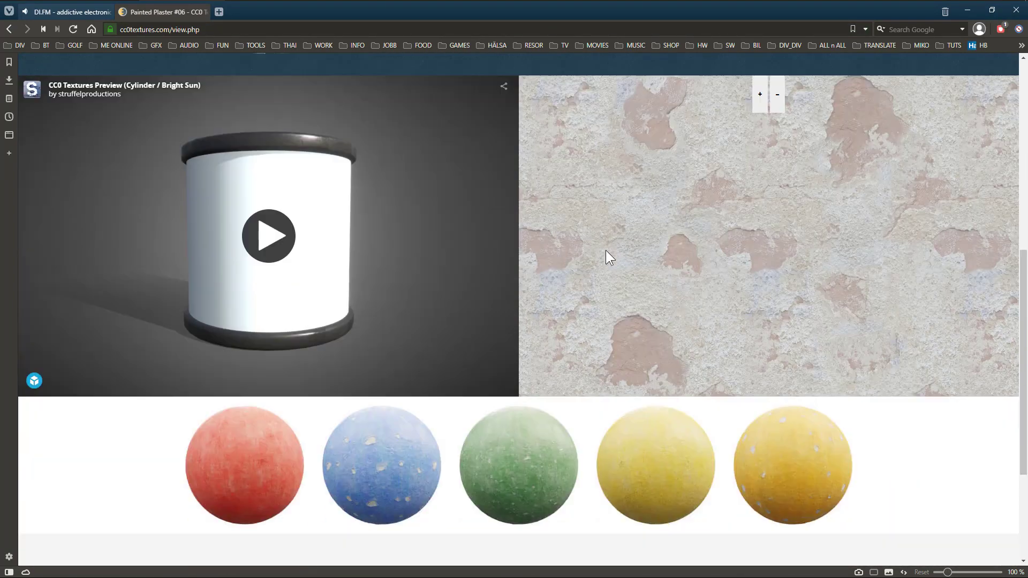
pyautogui.scroll(10, 580, 266)
# - Search the CC0 Textures library for "concrete" and examine the Concrete #20 preview
pyautogui.click(295, 111)
pyautogui.write('conc')
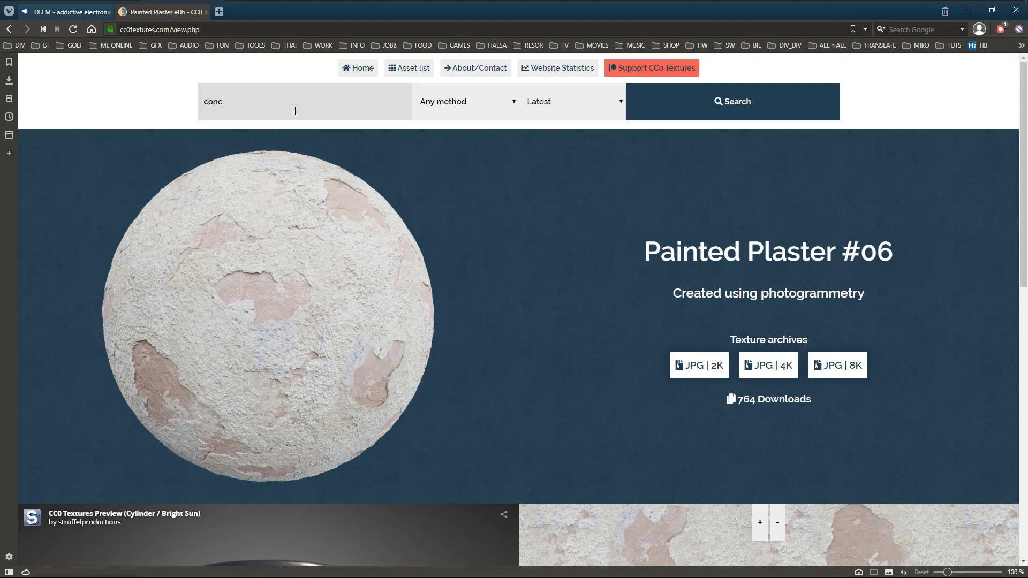
pyautogui.write('rete')
pyautogui.press('Return')
pyautogui.scroll(-3, 460, 166)
pyautogui.scroll(2, 474, 170)
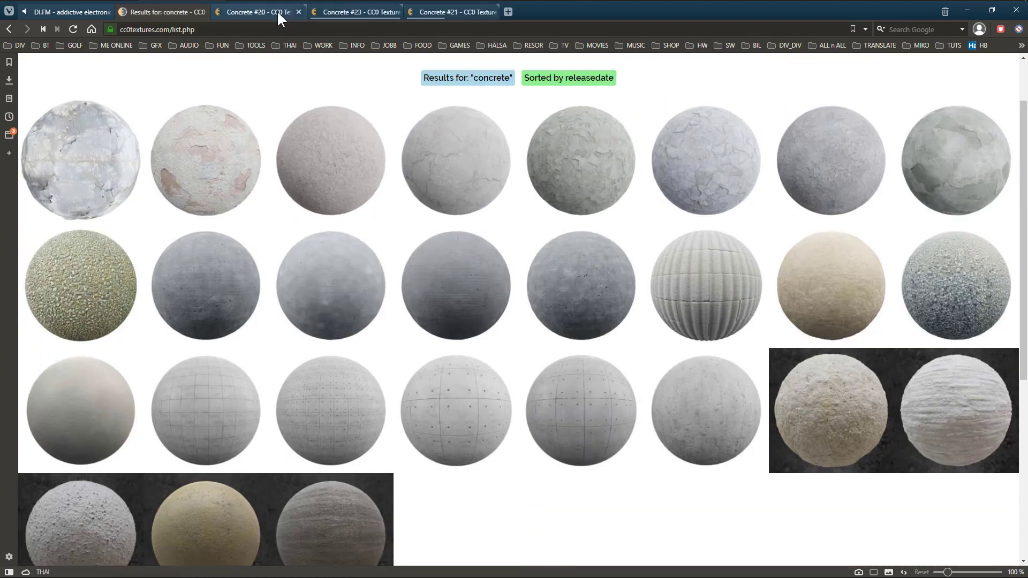
pyautogui.click(277, 11)
pyautogui.scroll(-8, 444, 269)
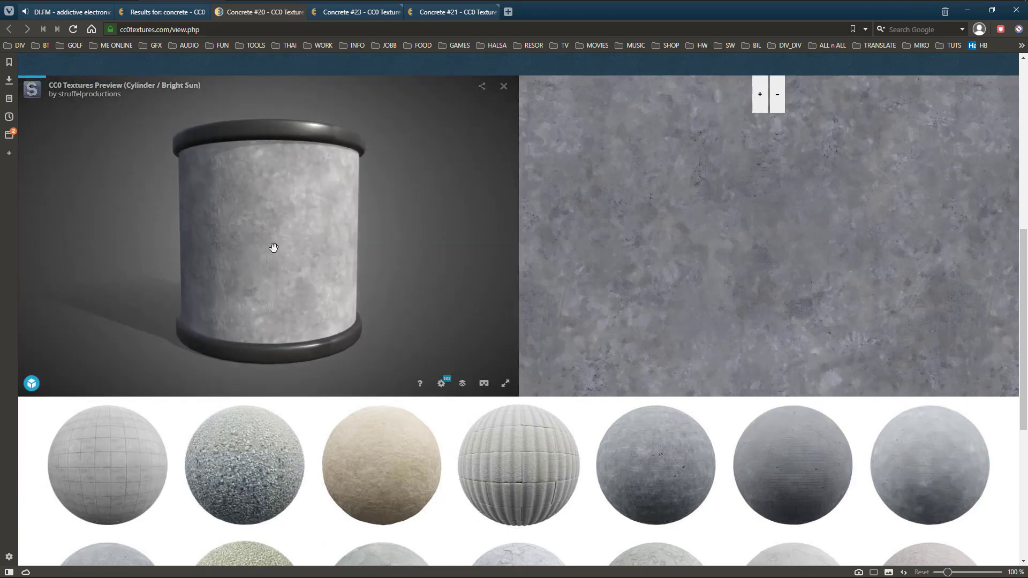
pyautogui.scroll(5, 252, 241)
pyautogui.scroll(8, 587, 453)
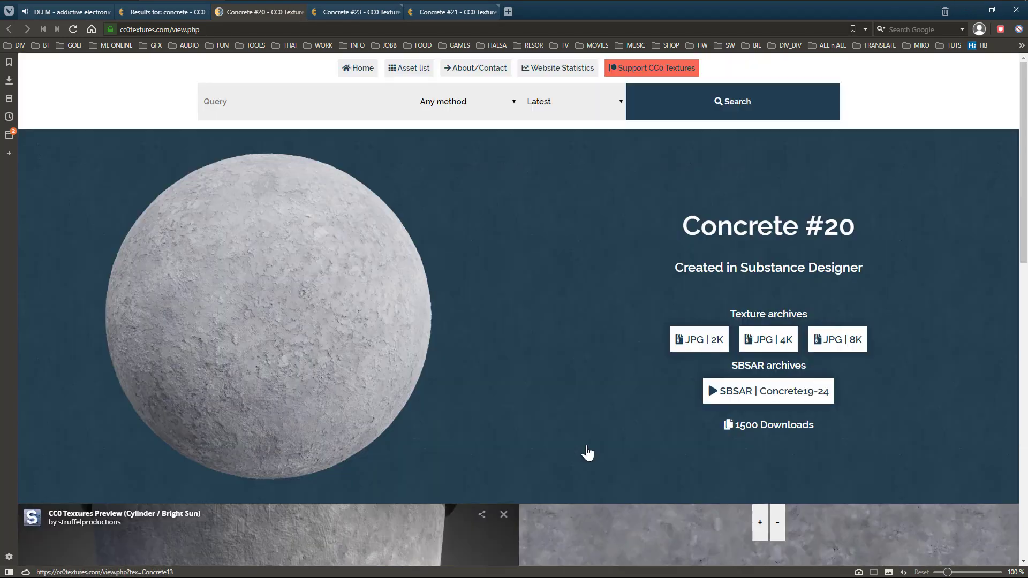
pyautogui.scroll(-1, 548, 336)
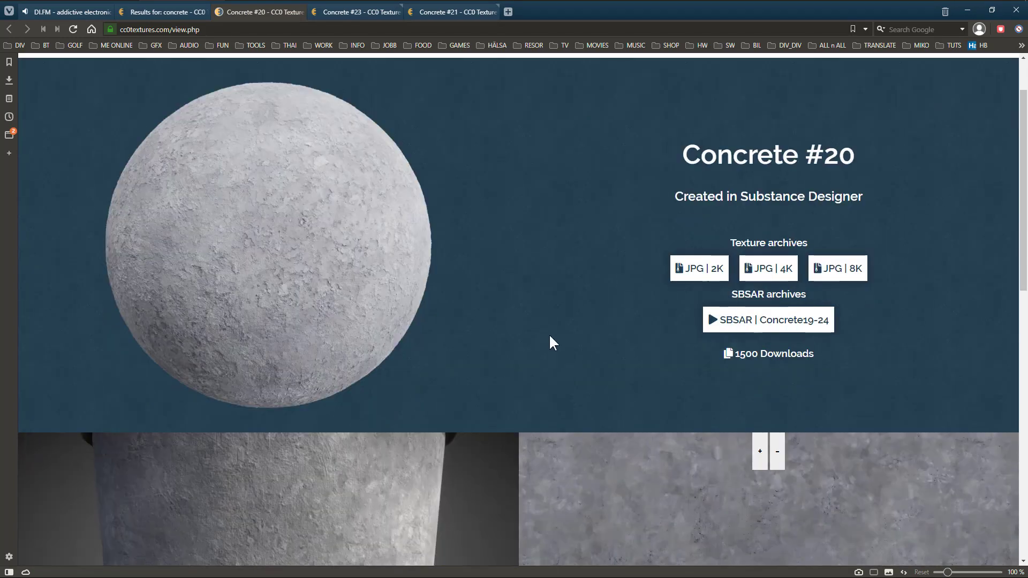
pyautogui.click(769, 269)
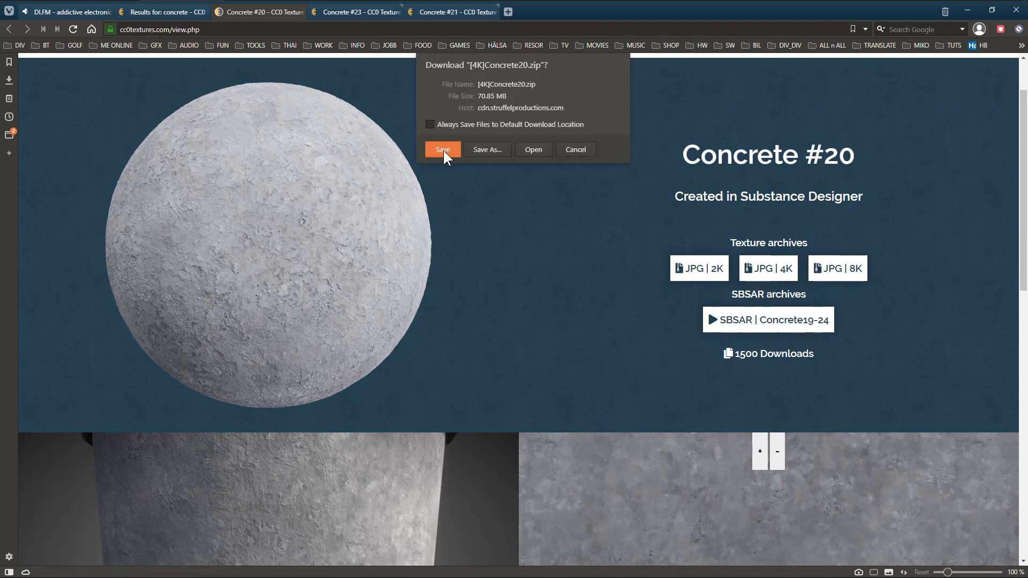
pyautogui.click(449, 153)
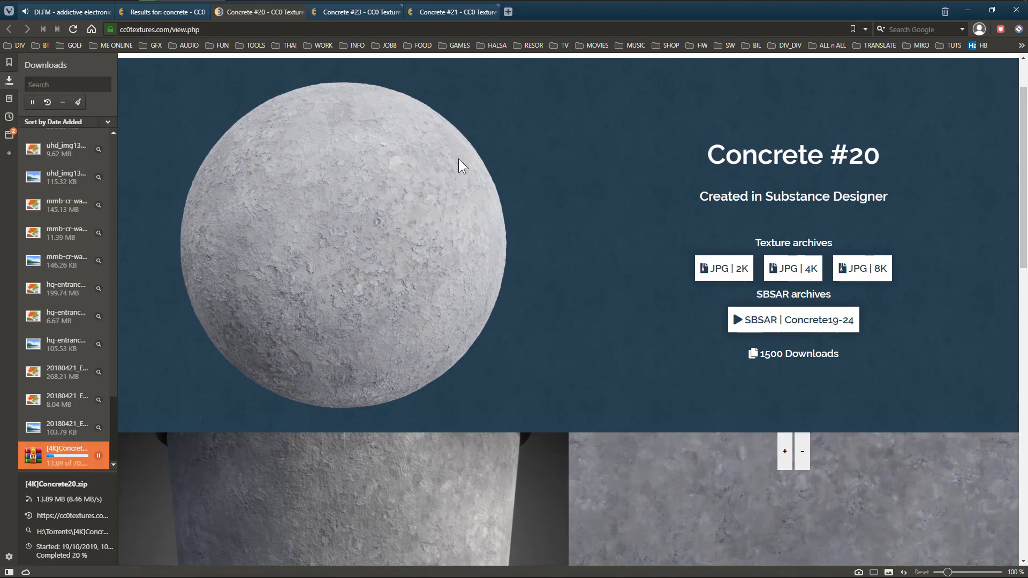
pyautogui.rightClick(100, 463)
pyautogui.click(151, 503)
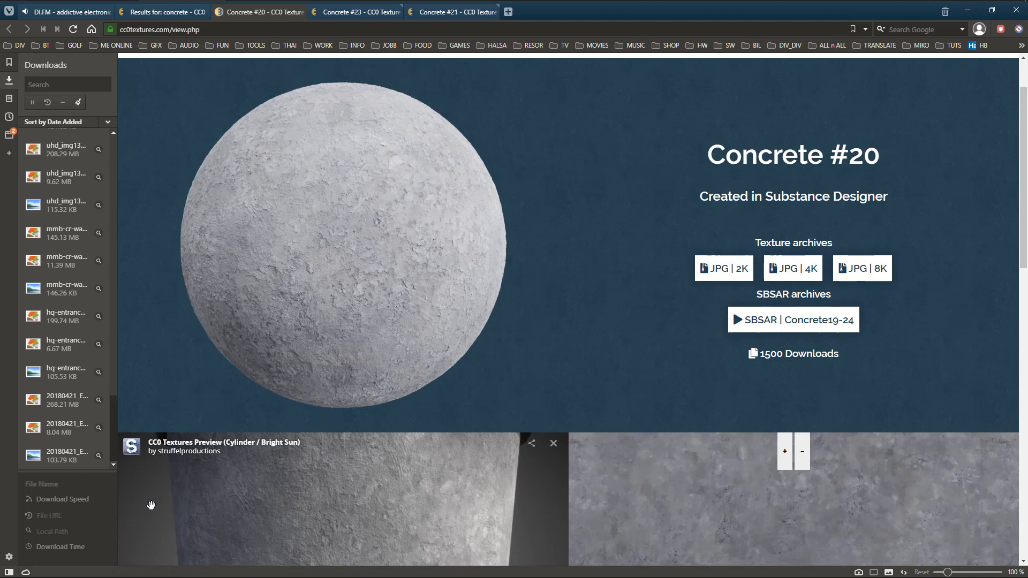
# - Start saving the 4K JPG archive of Concrete #20 to a chosen location and browse the D:\_3D Materials folder
pyautogui.click(792, 268)
pyautogui.click(548, 155)
pyautogui.click(409, 91)
pyautogui.scroll(-6, 503, 264)
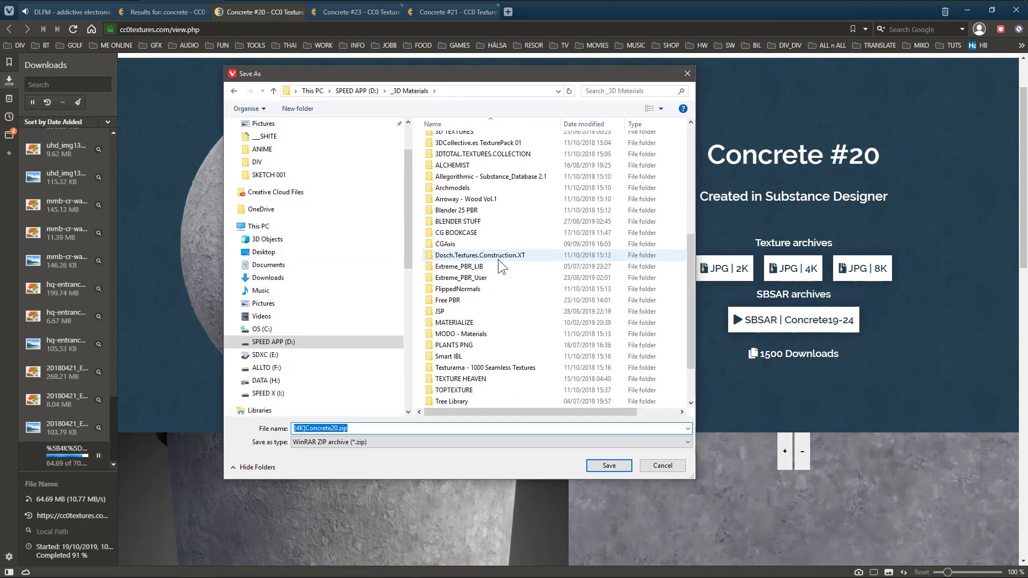
pyautogui.scroll(2, 496, 257)
pyautogui.scroll(-4, 487, 321)
pyautogui.moveTo(486, 72); pyautogui.dragTo(421, 84)
pyautogui.scroll(5, 423, 265)
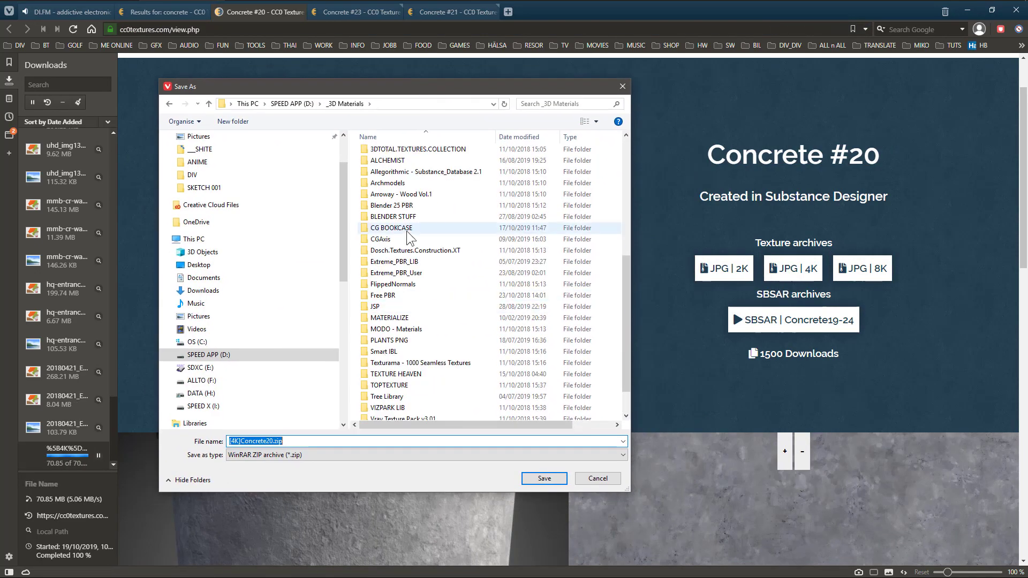
pyautogui.scroll(-2, 422, 259)
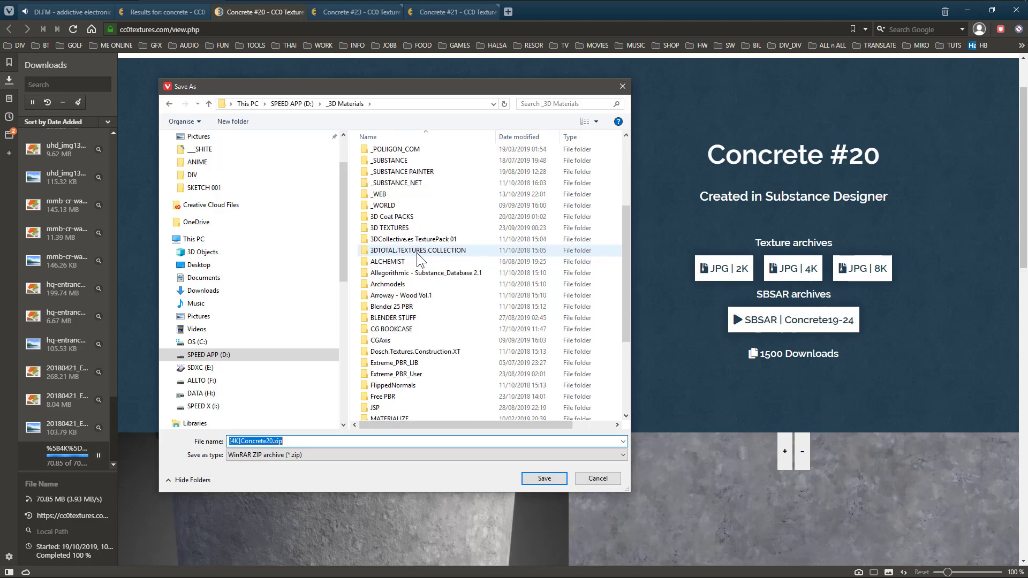
# - Create a CC0 folder with a CONCRETE subfolder in D:\_3D Materials and save [4K]Concrete20.zip there
pyautogui.click(244, 123)
pyautogui.write('CC0')
pyautogui.press('Return')
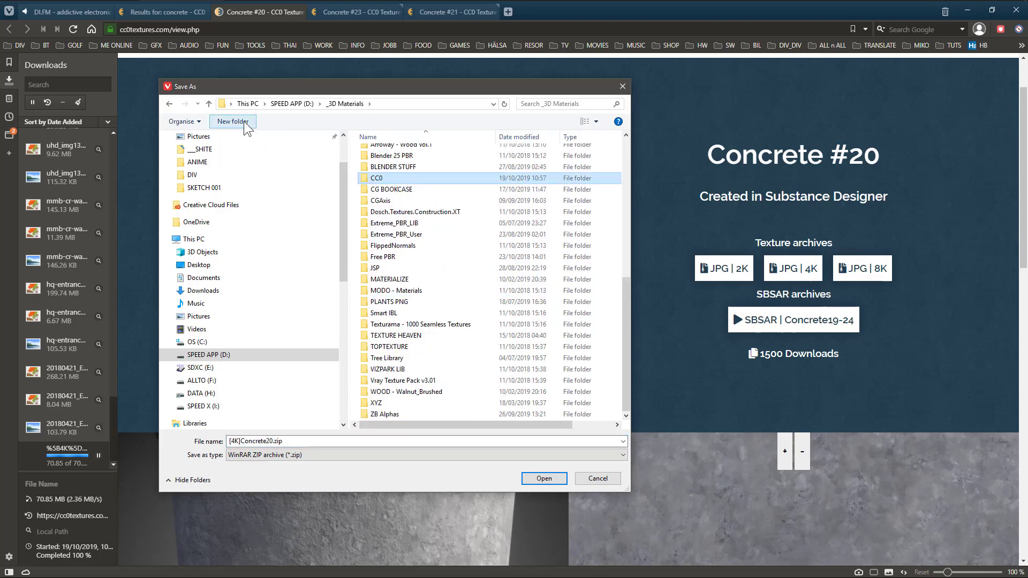
pyautogui.press('Return')
pyautogui.write('CONCRETE')
pyautogui.press('Return')
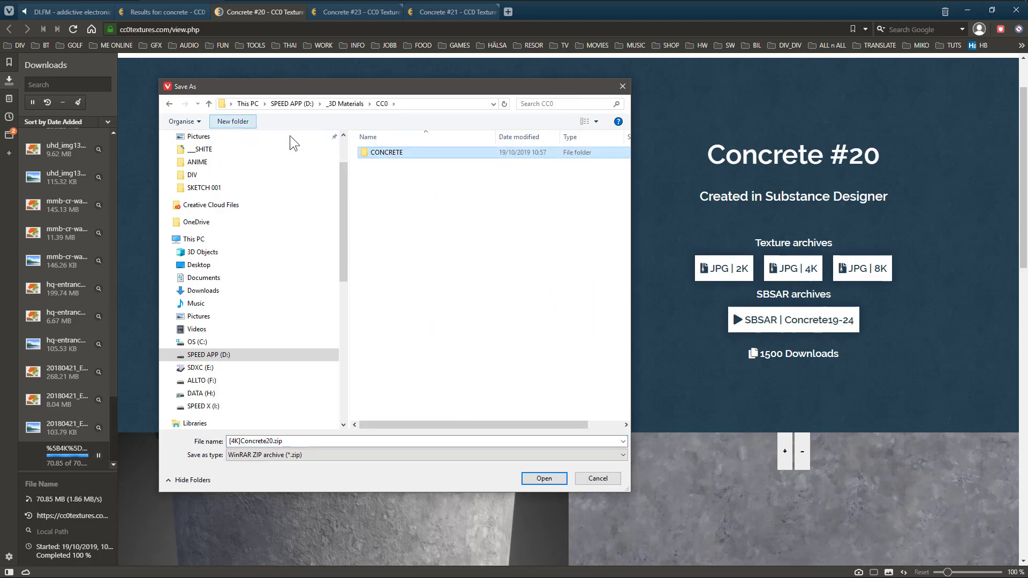
pyautogui.press('Return')
pyautogui.click(545, 478)
# - Download the 4K JPG archive of Concrete #23 into the CONCRETE folder
pyautogui.click(337, 13)
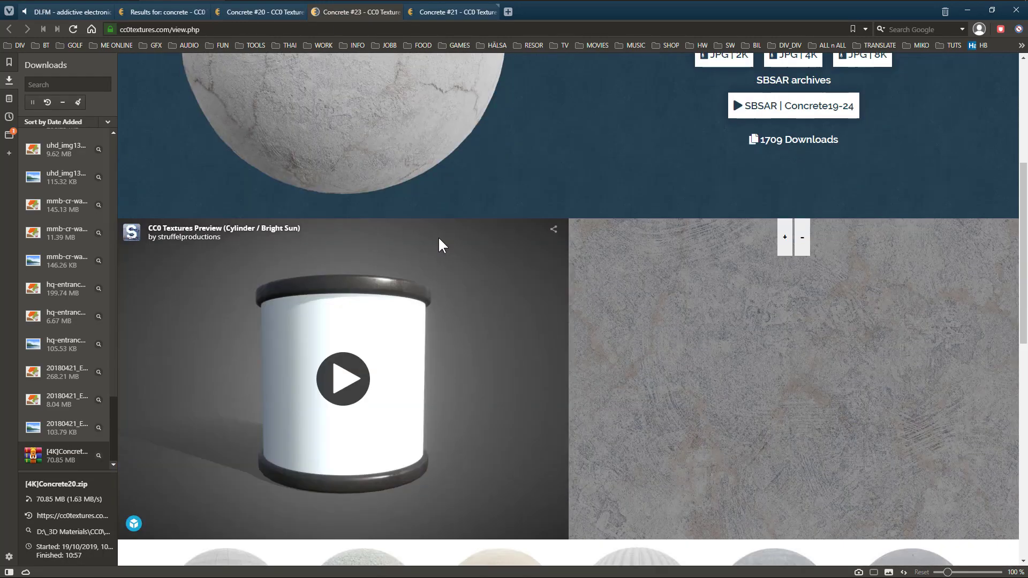
pyautogui.scroll(3, 438, 236)
pyautogui.click(798, 203)
pyautogui.click(537, 153)
pyautogui.press('Return')
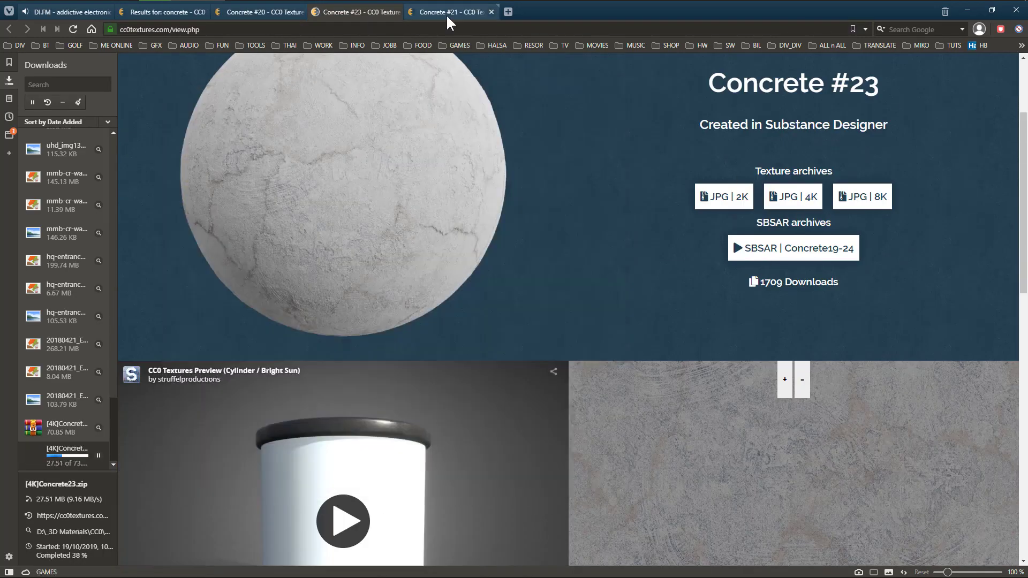
# - Inspect the Concrete #21 preview, then close the three texture pages to return to the concrete results
pyautogui.click(445, 13)
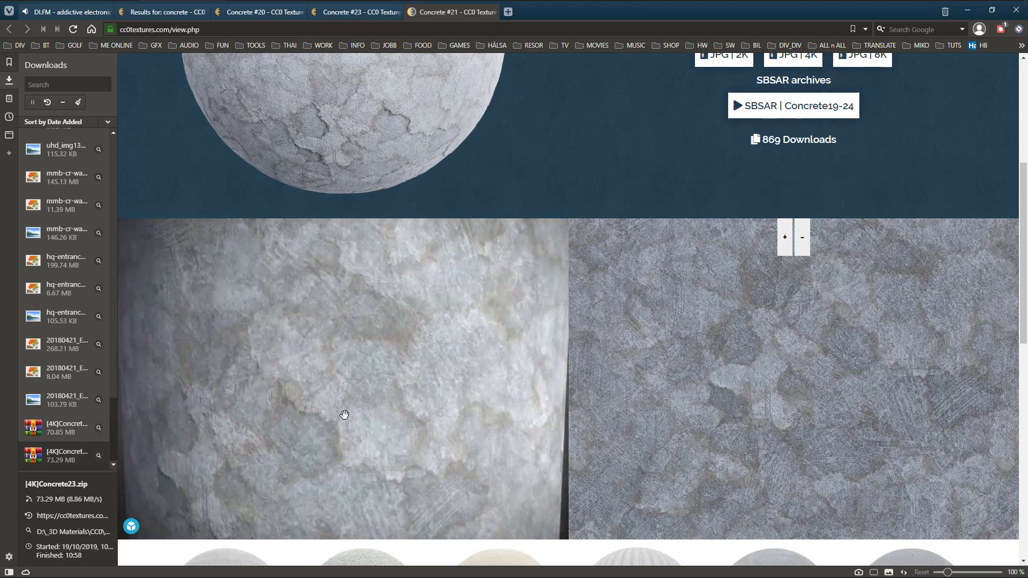
pyautogui.click(493, 12)
pyautogui.click(397, 12)
pyautogui.click(301, 12)
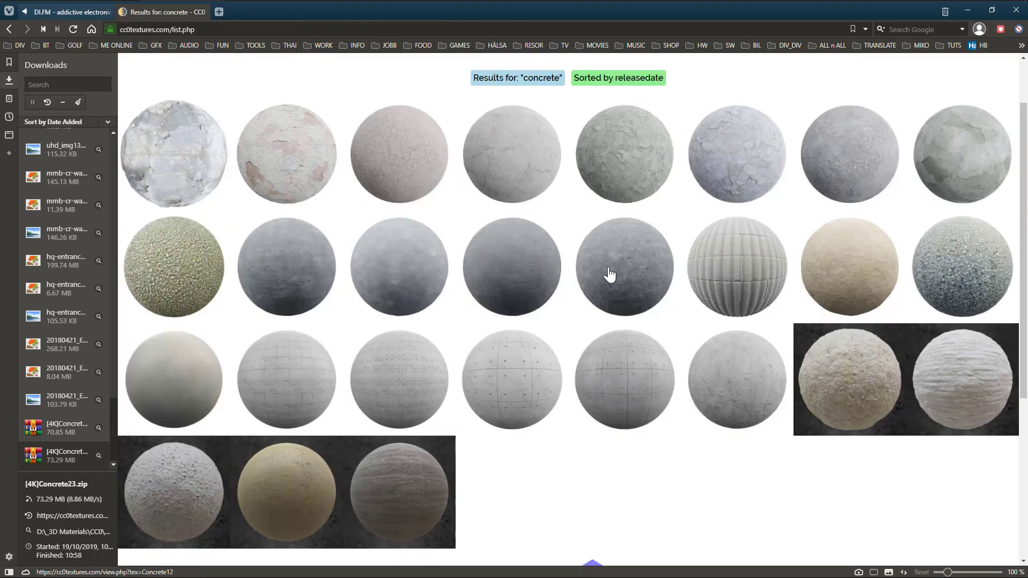
# - Preview Concrete #12, download its 4K JPG archive into the CONCRETE folder and close its page
pyautogui.click(656, 11)
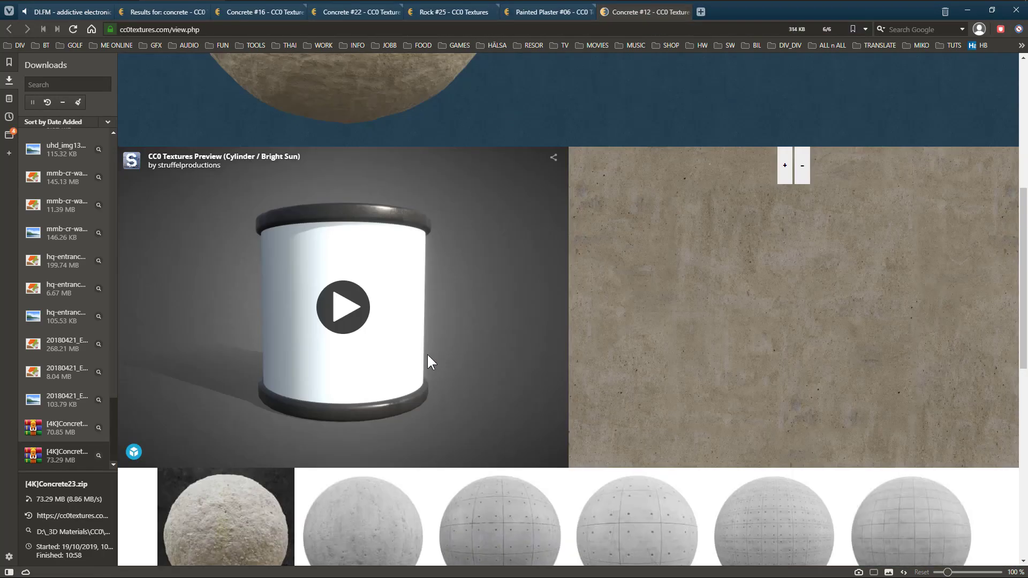
pyautogui.scroll(3, 426, 343)
pyautogui.scroll(-1, 422, 303)
pyautogui.click(246, 411)
pyautogui.scroll(-2, 675, 392)
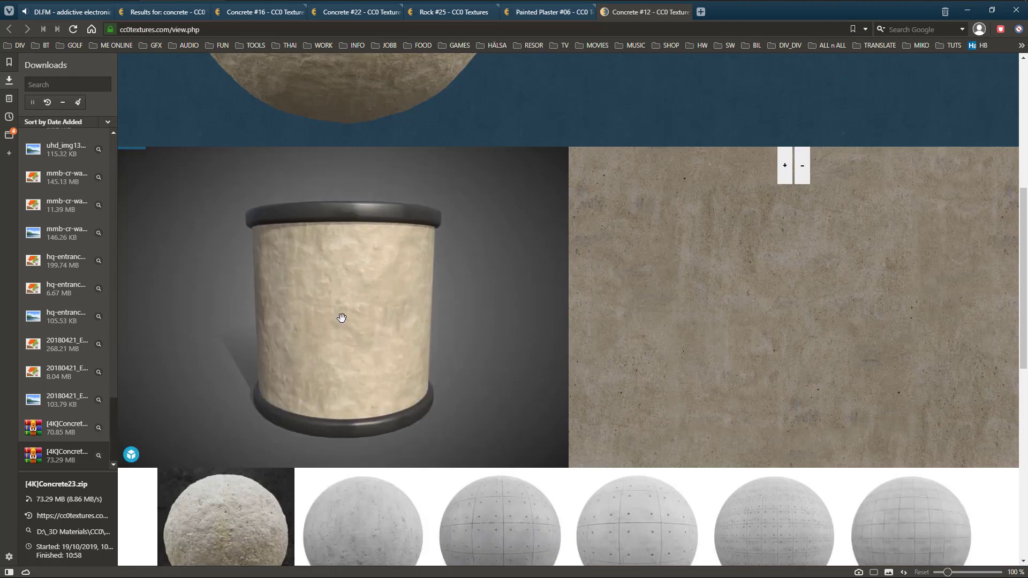
pyautogui.scroll(4, 334, 321)
pyautogui.scroll(5, 664, 353)
pyautogui.click(771, 374)
pyautogui.click(537, 150)
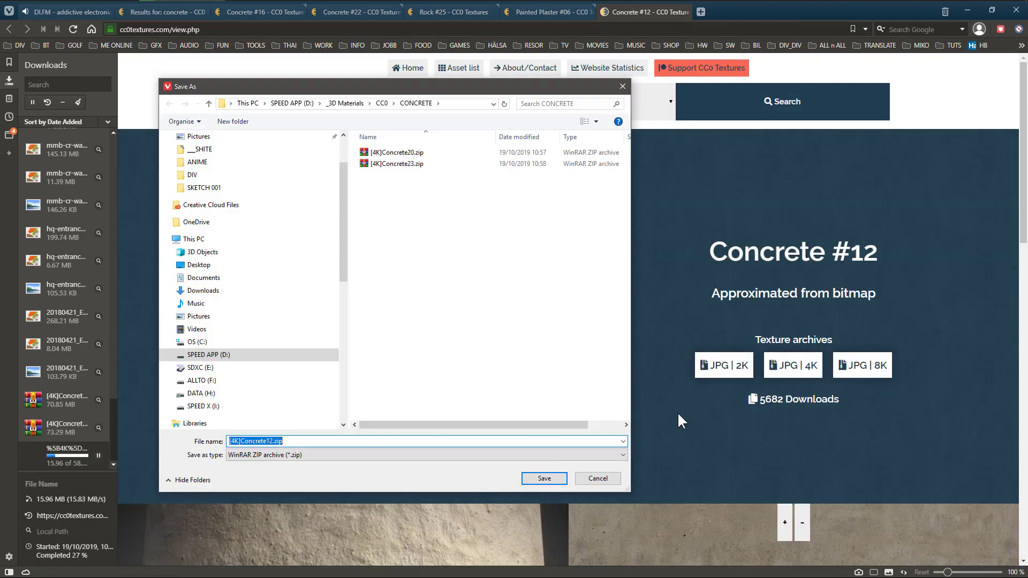
pyautogui.press('Return')
pyautogui.hotkey('ctrl', 'w')
# - Preview Painted Plaster #06, download its 4K JPG archive into the CONCRETE folder and close its page
pyautogui.scroll(-5, 658, 323)
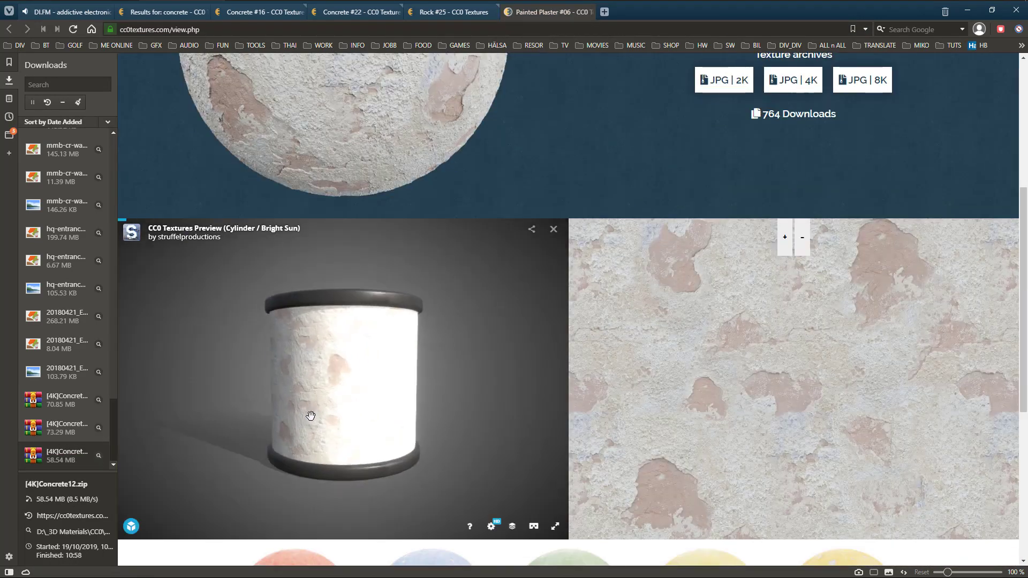
pyautogui.scroll(5, 322, 415)
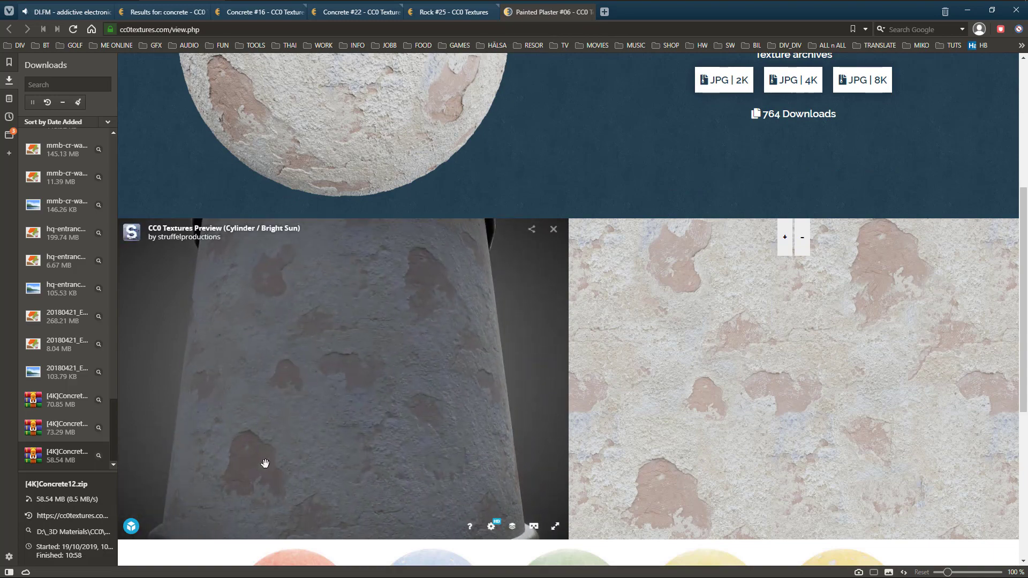
pyautogui.moveTo(392, 275)
pyautogui.mouseDown()
pyautogui.moveTo(326, 378)
pyautogui.moveTo(378, 345)
pyautogui.moveTo(379, 376)
pyautogui.mouseUp()
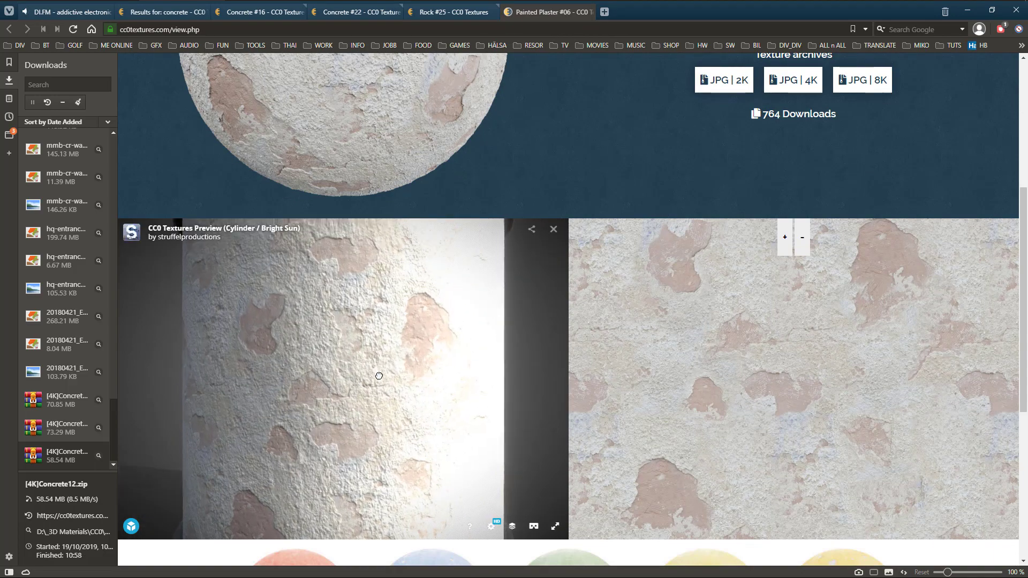
pyautogui.scroll(3, 616, 216)
pyautogui.click(789, 294)
pyautogui.click(538, 147)
pyautogui.press('Return')
pyautogui.middleClick(517, 17)
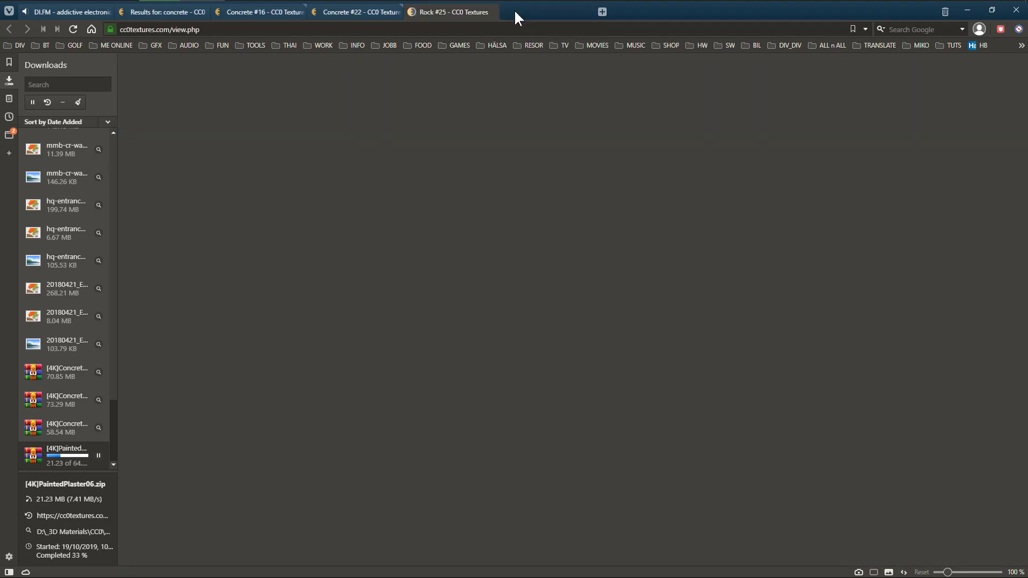
# - Inspect the Rock #25 texture on the cylinder preview, then close its page
pyautogui.scroll(-5, 606, 339)
pyautogui.scroll(2, 627, 339)
pyautogui.scroll(-2, 627, 340)
pyautogui.scroll(5, 357, 325)
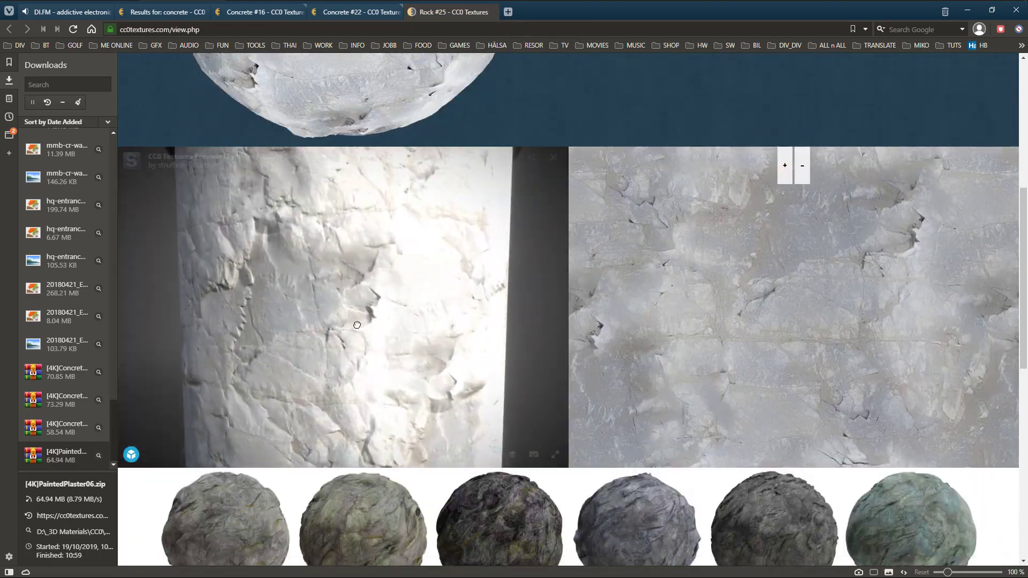
pyautogui.hotkey('ctrl', 'w')
# - Inspect the Concrete #22 texture up close on the 3D cylinder preview, then close its page
pyautogui.scroll(-5, 374, 246)
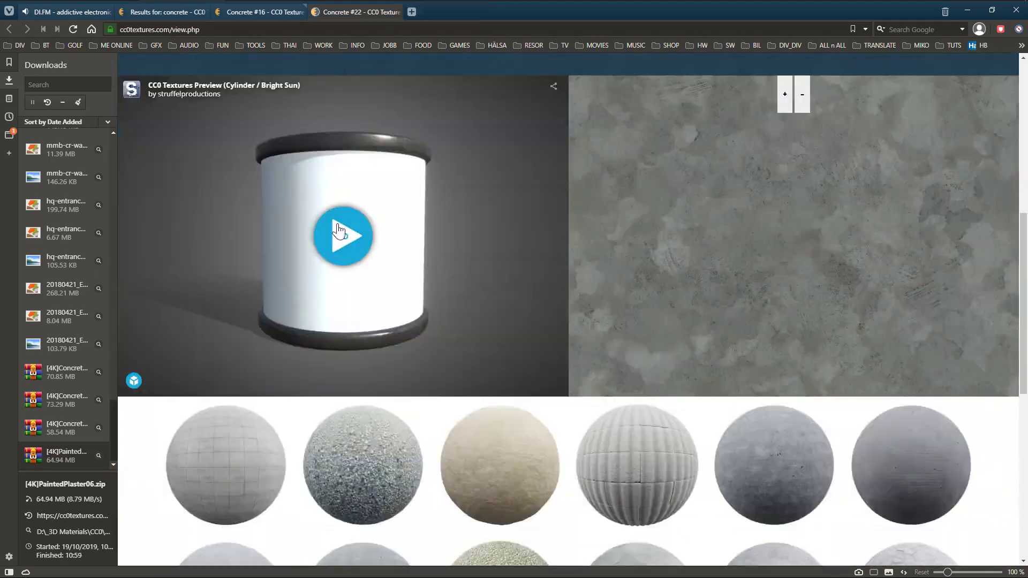
pyautogui.click(337, 227)
pyautogui.scroll(3, 649, 257)
pyautogui.scroll(-2, 649, 257)
pyautogui.scroll(5, 308, 319)
pyautogui.moveTo(307, 319)
pyautogui.mouseDown()
pyautogui.moveTo(332, 291)
pyautogui.moveTo(325, 287)
pyautogui.mouseUp()
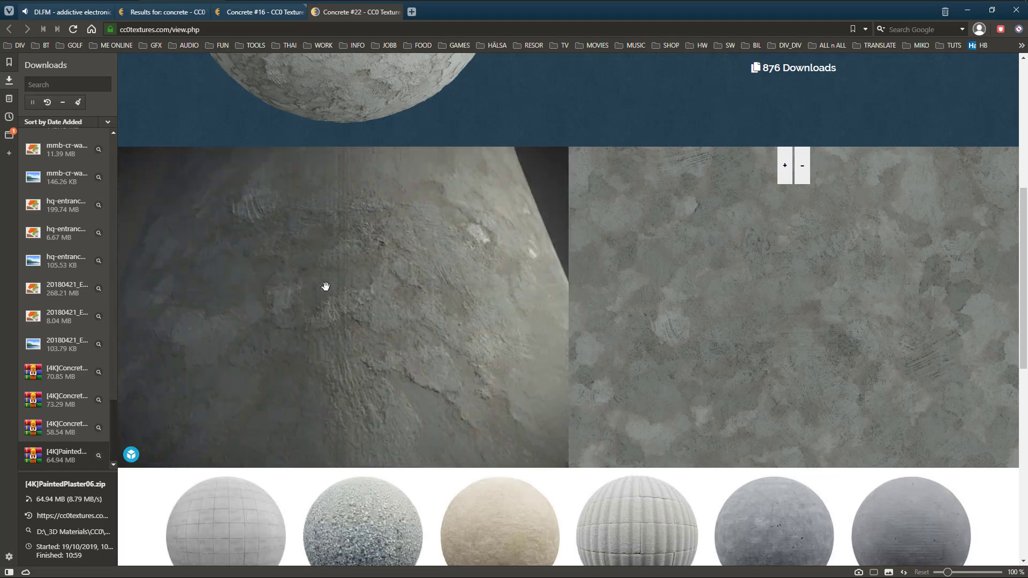
pyautogui.hotkey('ctrl', 'w')
# - Examine the Concrete #16 texture on the 3D cylinder preview, then close its page to return to the concrete results
pyautogui.scroll(-5, 672, 310)
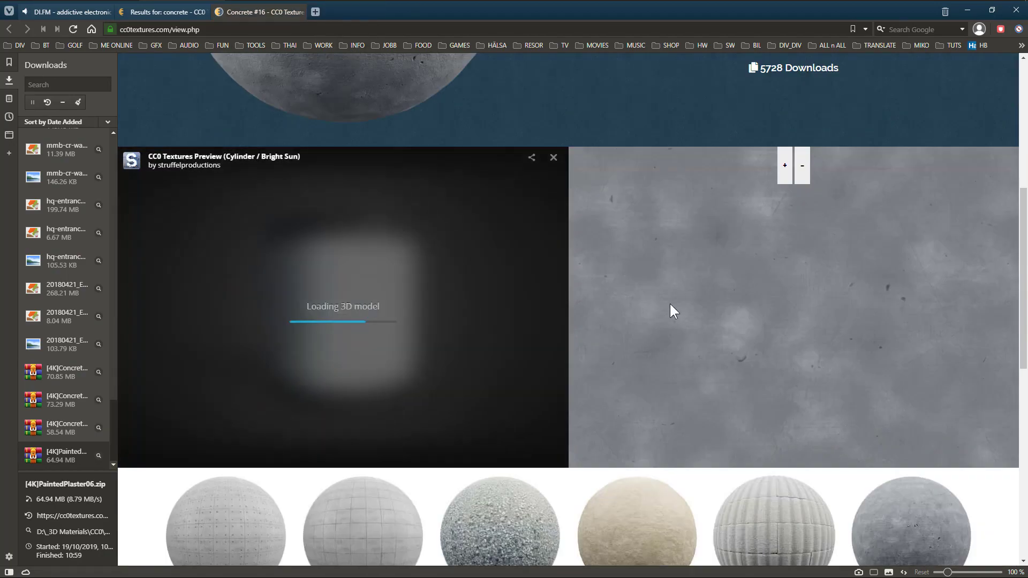
pyautogui.scroll(5, 371, 289)
pyautogui.moveTo(378, 284)
pyautogui.mouseDown()
pyautogui.moveTo(366, 350)
pyautogui.moveTo(372, 340)
pyautogui.moveTo(404, 367)
pyautogui.moveTo(396, 355)
pyautogui.mouseUp()
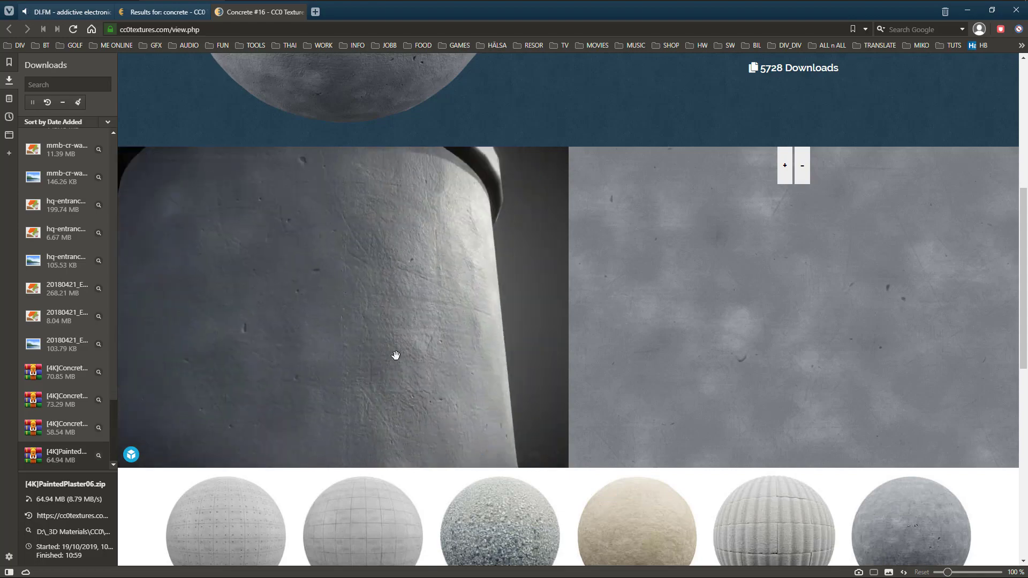
pyautogui.scroll(-3, 394, 321)
pyautogui.click(302, 12)
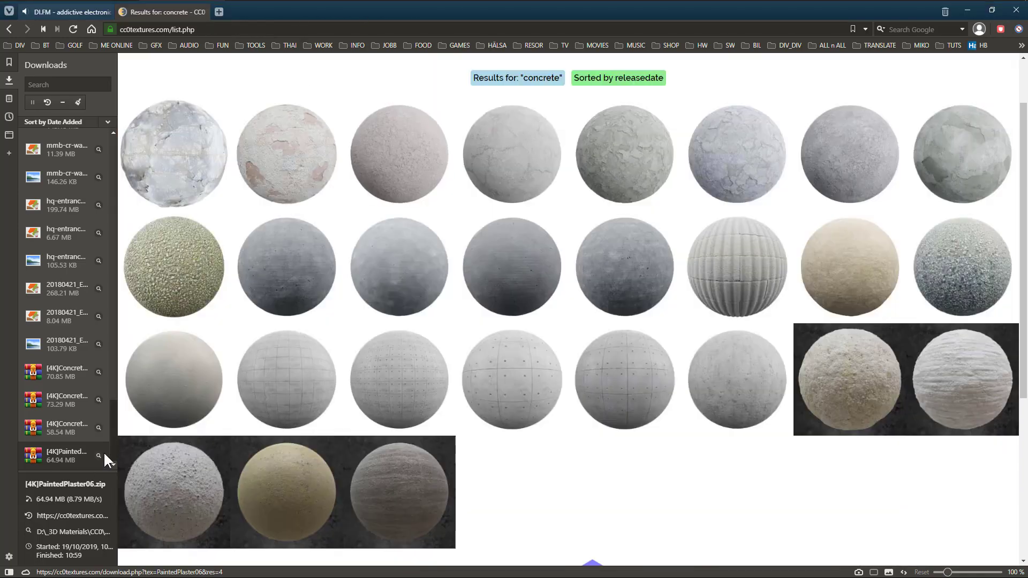
# - Open the CONCRETE download folder, extract [4K]Concrete12.zip in place and delete that archive
pyautogui.click(99, 456)
pyautogui.rightClick(320, 117)
pyautogui.click(266, 210)
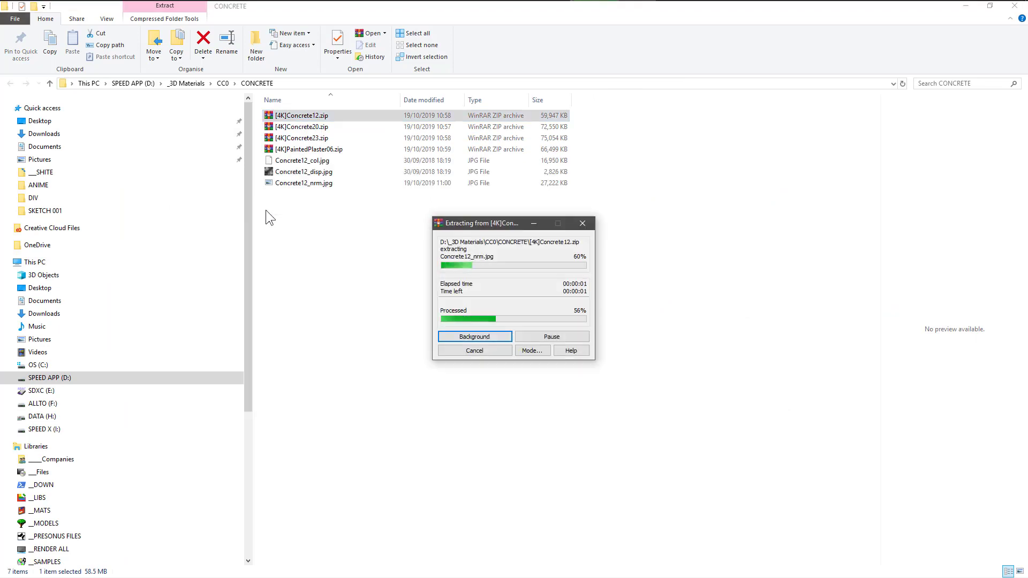
pyautogui.click(336, 184)
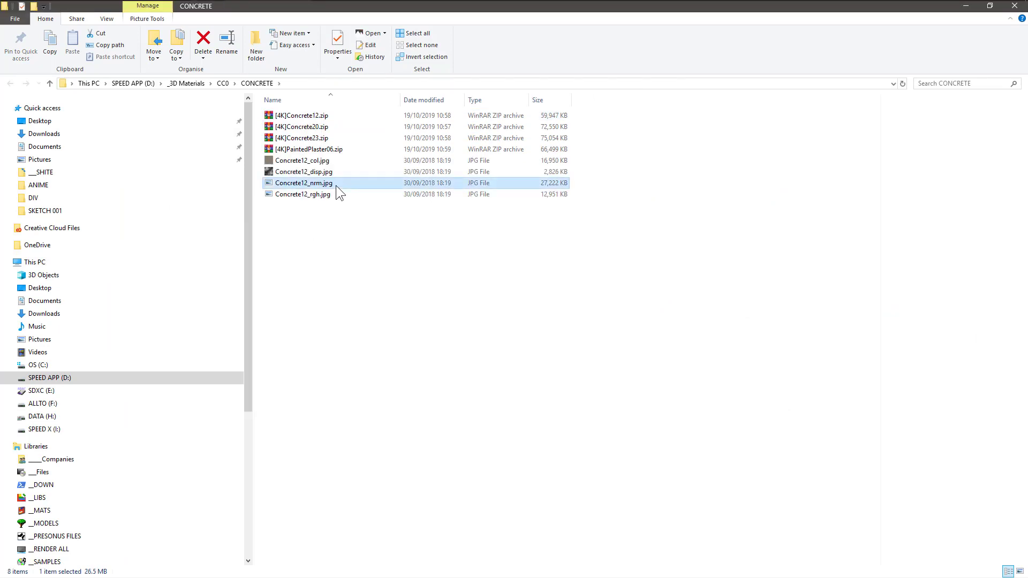
pyautogui.click(335, 195)
pyautogui.keyDown('shift'); pyautogui.click(324, 117); pyautogui.keyUp('shift')
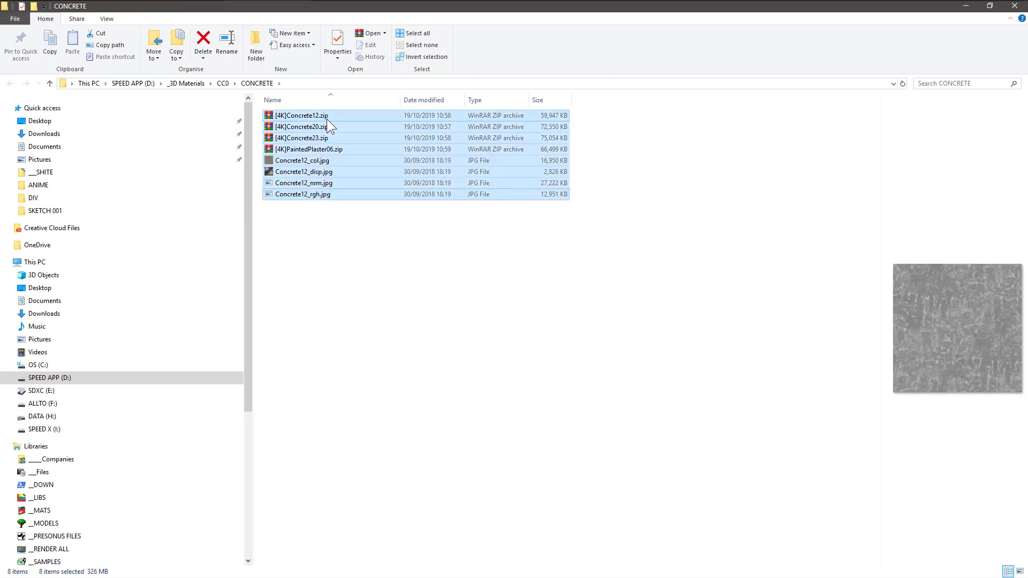
pyautogui.click(323, 117)
pyautogui.press('Delete')
# - Extract [4K]Concrete20.zip, [4K]Concrete23.zip and [4K]PaintedPlaster06.zip into the same folder, then permanently delete the three archives
pyautogui.rightClick(320, 117)
pyautogui.click(362, 232)
pyautogui.keyDown('shift'); pyautogui.click(317, 138); pyautogui.keyUp('shift')
pyautogui.rightClick(316, 136)
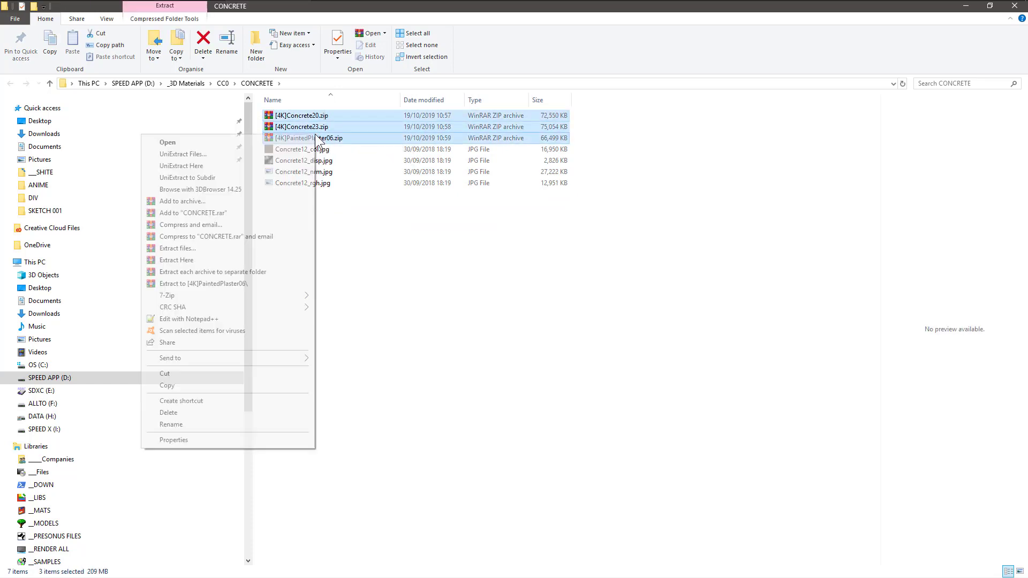
pyautogui.click(209, 259)
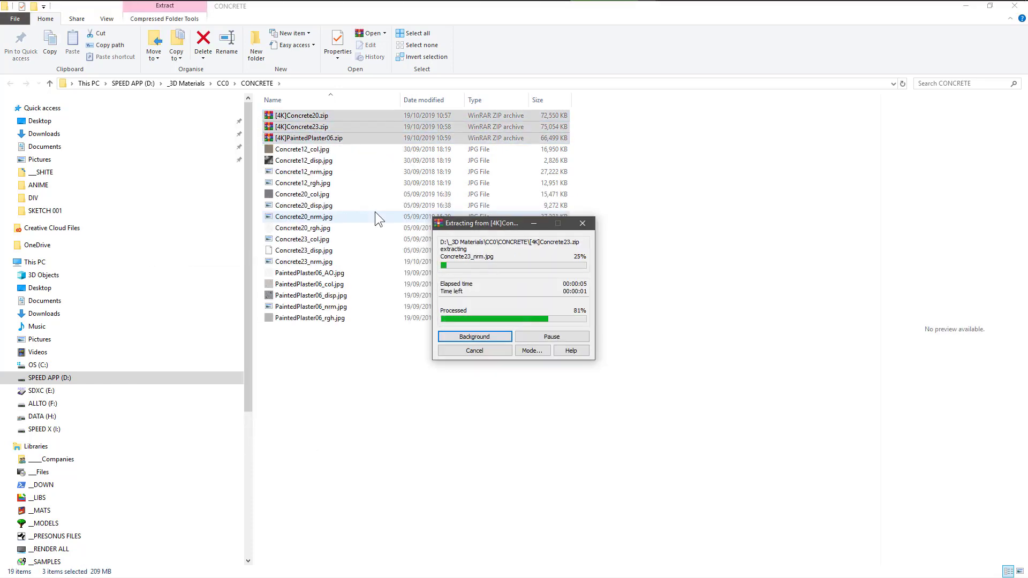
pyautogui.hotkey('shift', 'Delete')
pyautogui.press('Return')
# - Display the texture files as large icons and widen the folder's image preview area
pyautogui.rightClick(457, 374)
pyautogui.moveTo(452, 382)
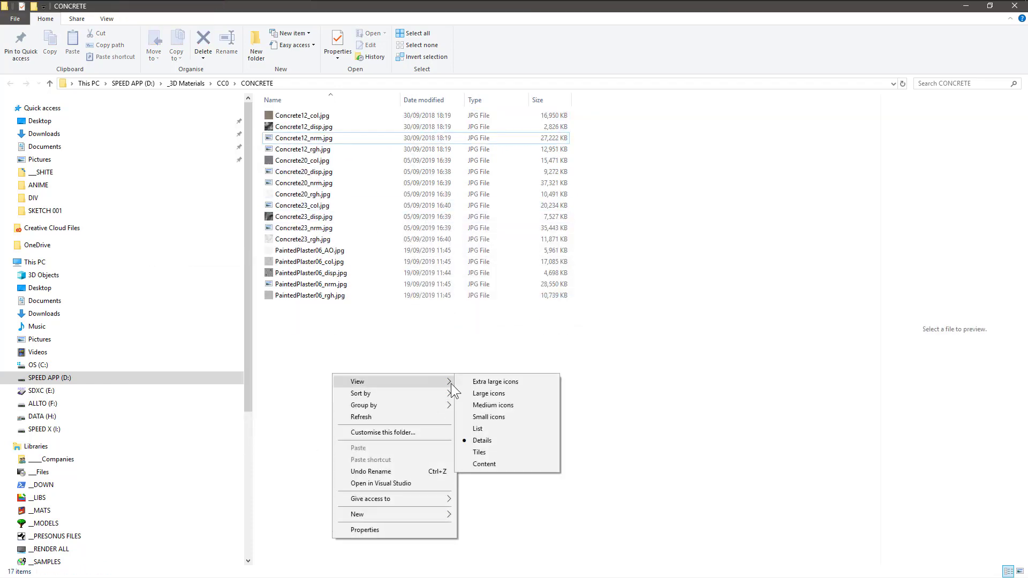
pyautogui.click(507, 394)
pyautogui.moveTo(879, 232); pyautogui.dragTo(503, 214)
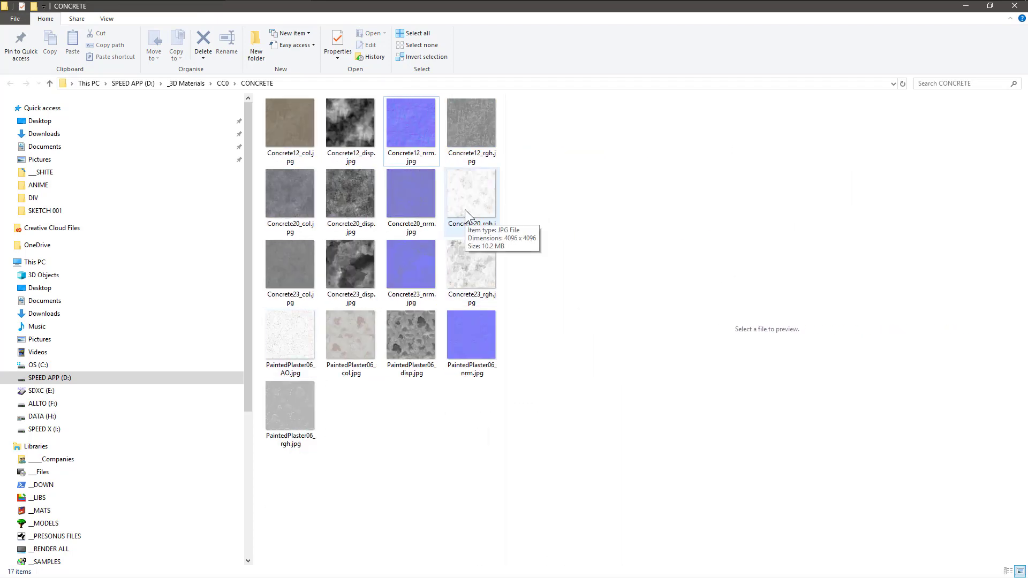
# - Preview the PaintedPlaster06 AO map and the Concrete20 roughness map, and compare the Concrete12, Concrete20 and Concrete23 color maps
pyautogui.click(292, 329)
pyautogui.click(431, 482)
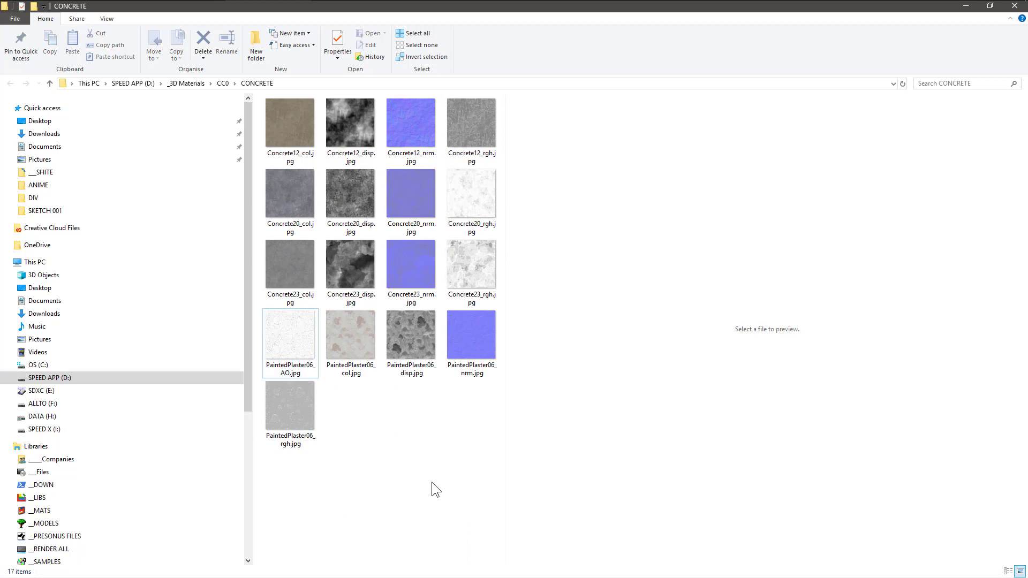
pyautogui.click(470, 197)
pyautogui.click(294, 121)
pyautogui.click(297, 187)
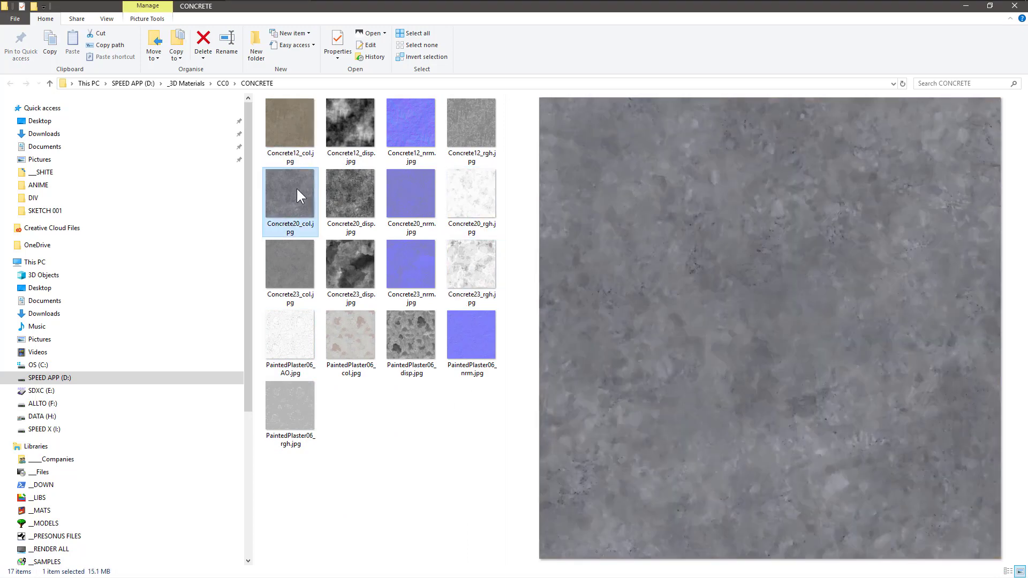
pyautogui.click(296, 256)
pyautogui.click(297, 102)
pyautogui.click(292, 264)
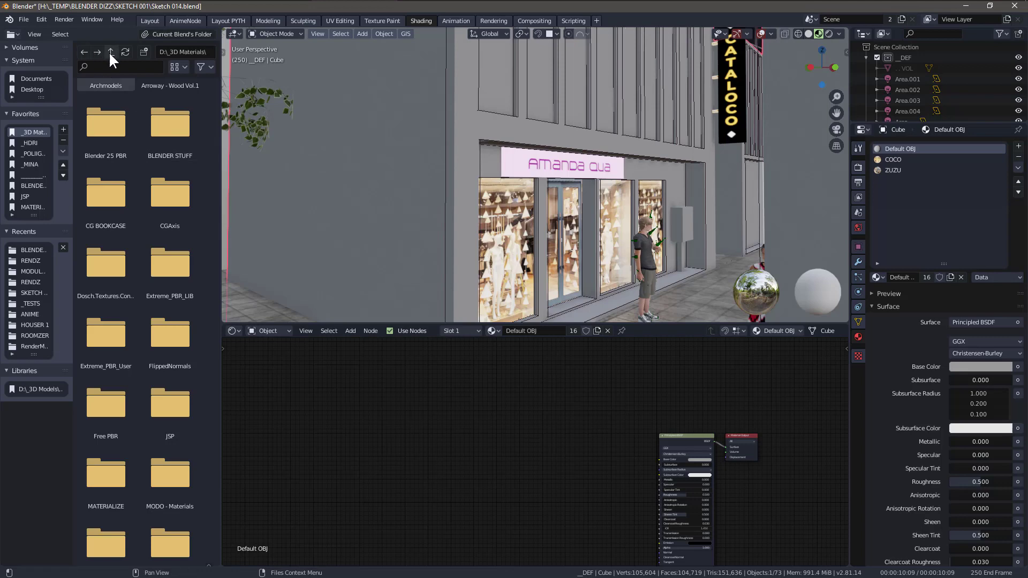
# - Switch to Blender and browse from _3D Materials to the CC0 CONCRETE texture folder in its file browser
pyautogui.click(110, 52)
pyautogui.doubleClick(120, 191)
pyautogui.scroll(-10, 175, 316)
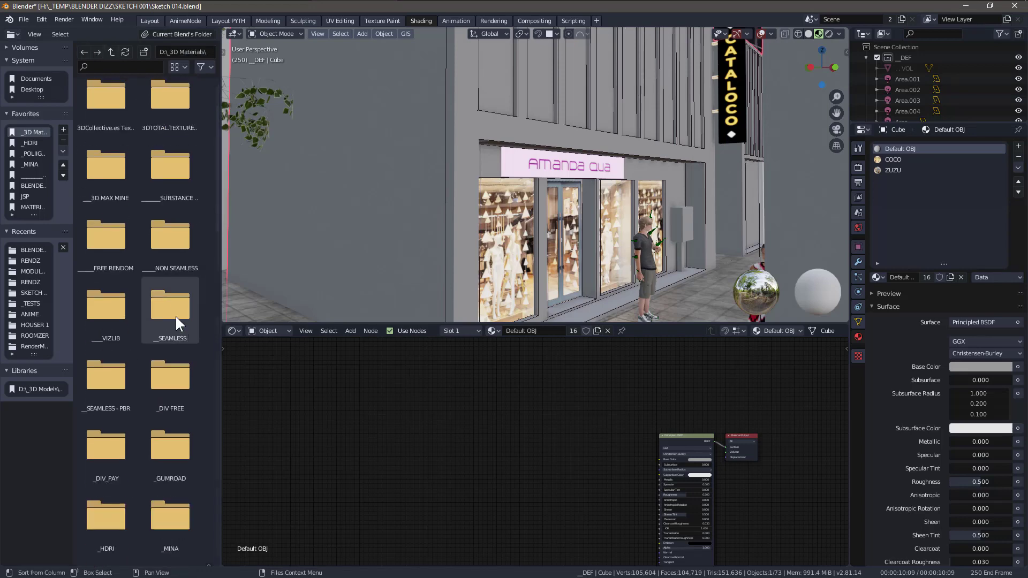
pyautogui.doubleClick(120, 219)
pyautogui.scroll(-10, 160, 257)
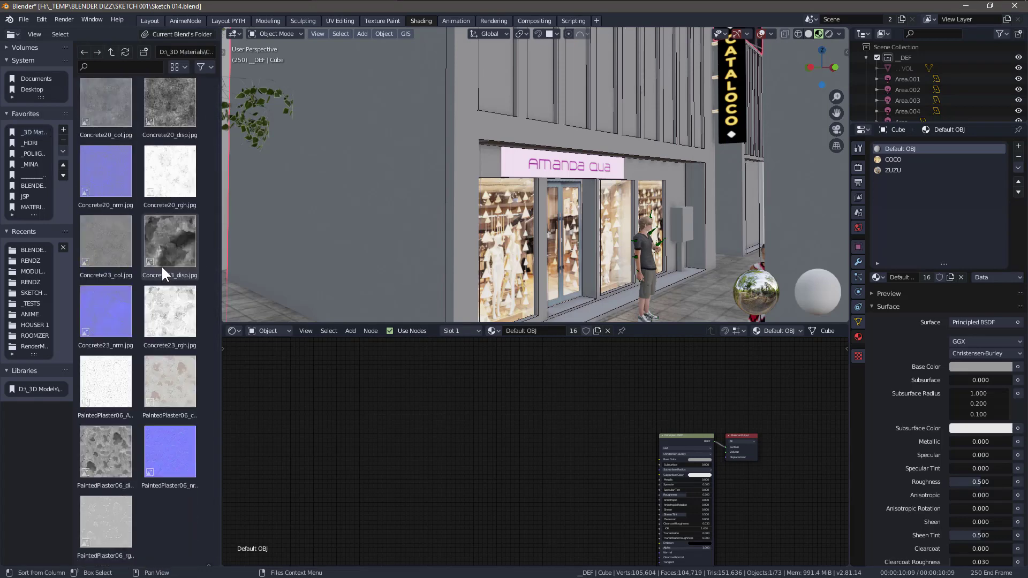
pyautogui.scroll(6, 166, 289)
pyautogui.scroll(-3, 176, 344)
pyautogui.scroll(3, 169, 345)
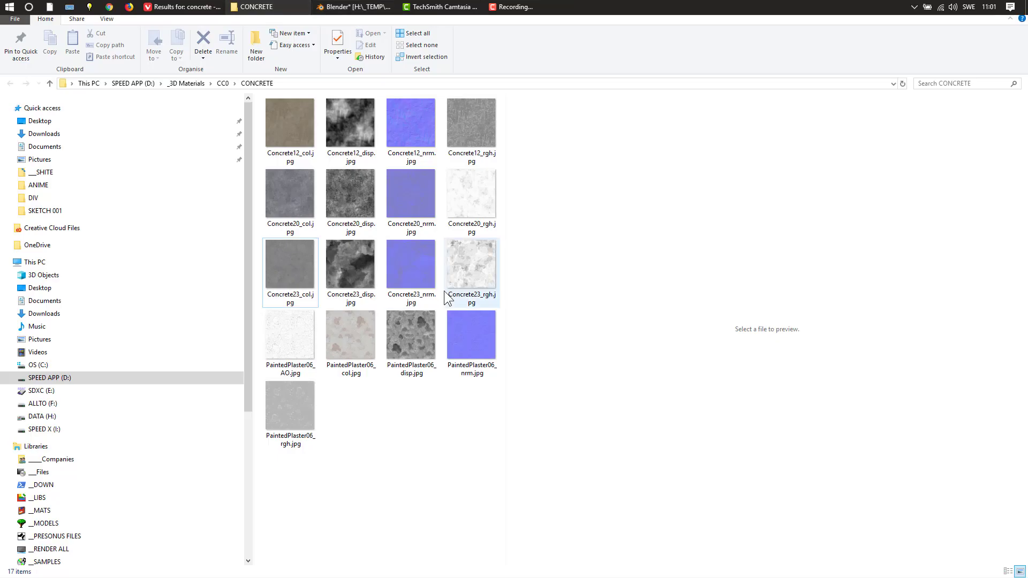
# - Compare the three concrete color maps again in File Explorer, then return to Blender
pyautogui.click(292, 264)
pyautogui.click(291, 193)
pyautogui.click(301, 144)
pyautogui.click(296, 253)
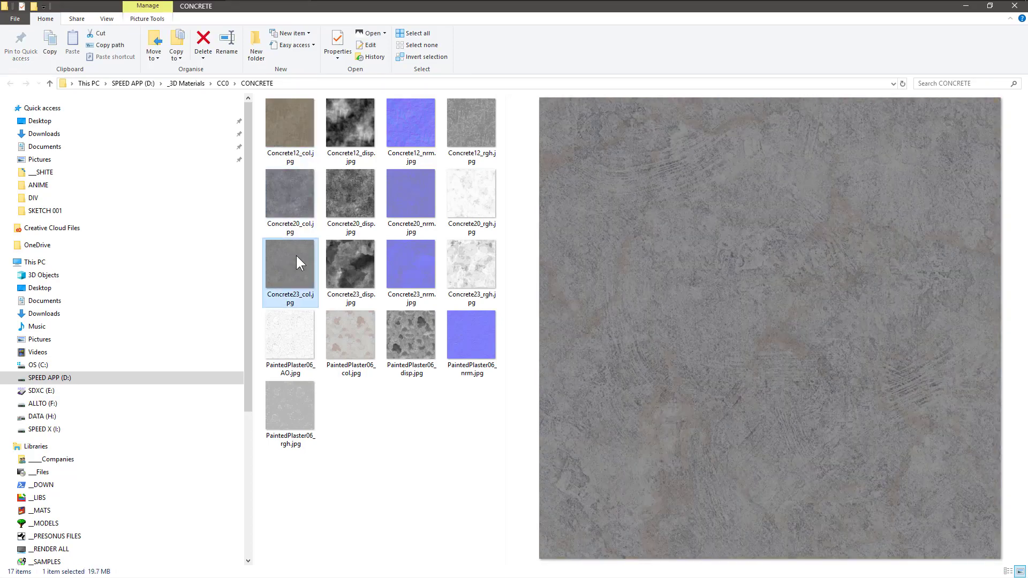
pyautogui.click(353, 7)
pyautogui.scroll(-3, 134, 267)
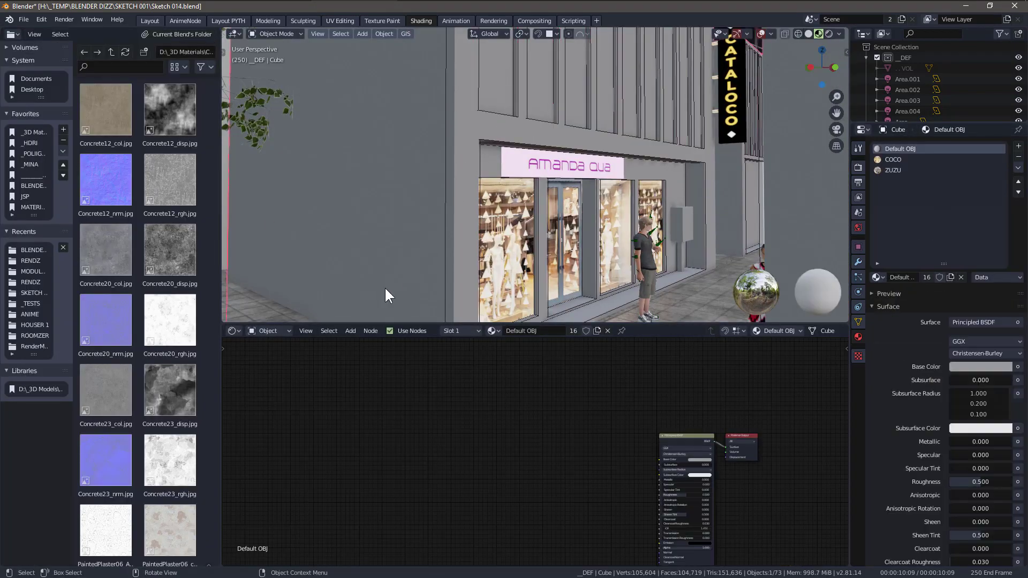
# - Create a WALLER 01 material on the building and add the Concrete23 color, normal and roughness images to its nodes
pyautogui.click(1017, 147)
pyautogui.click(911, 277)
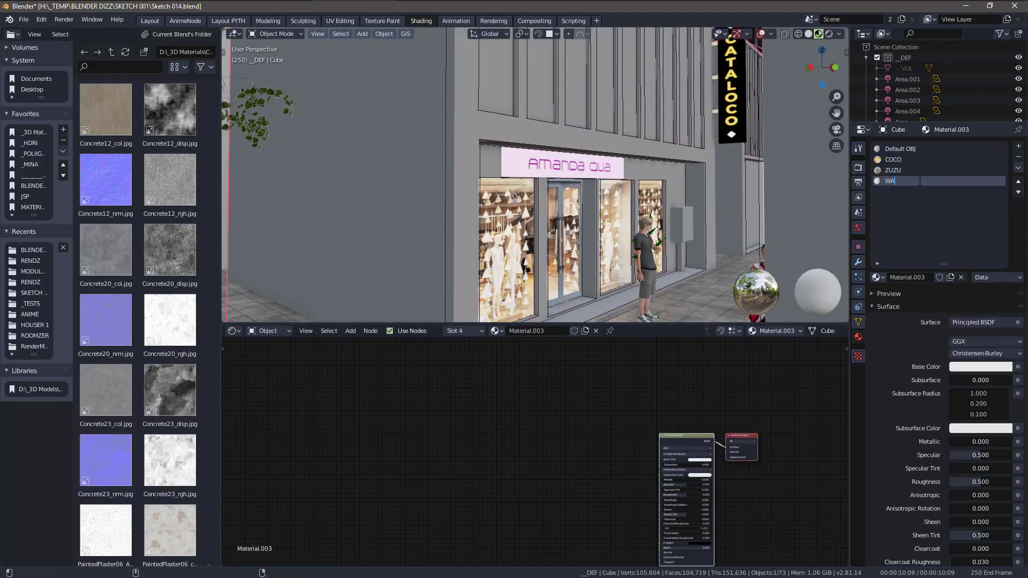
pyautogui.moveTo(648, 399); pyautogui.dragTo(546, 356, button='middle')
pyautogui.scroll(-4, 116, 374)
pyautogui.moveTo(109, 245); pyautogui.dragTo(357, 397)
pyautogui.moveTo(119, 332); pyautogui.dragTo(379, 509)
pyautogui.moveTo(170, 314); pyautogui.dragTo(471, 443)
# - Set the color space of Concrete23_rgh.jpg to Non-Color and of Concrete23_nrm.jpg to Linear
pyautogui.scroll(11, 403, 495)
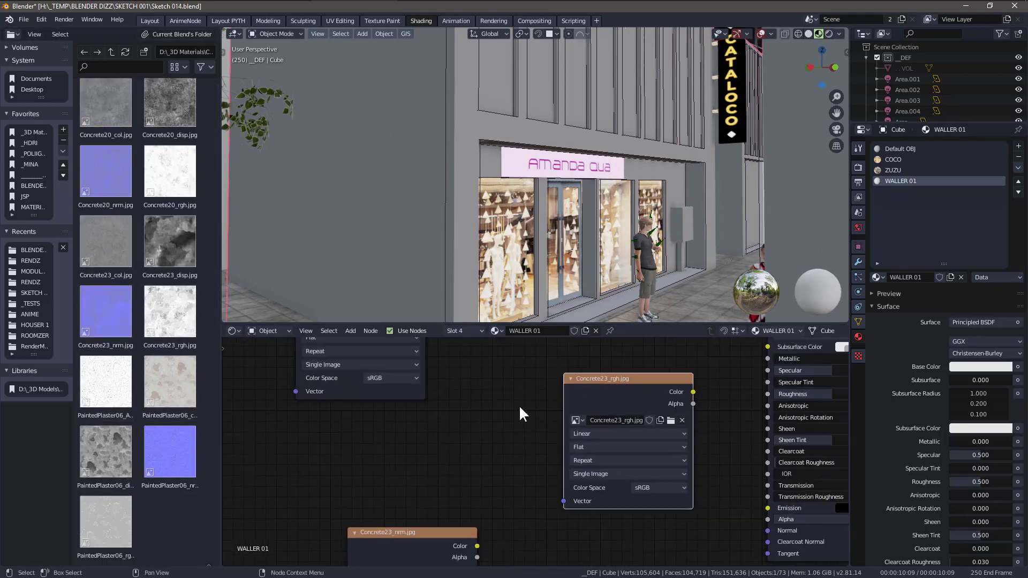
pyautogui.scroll(-3, 539, 445)
pyautogui.click(632, 480)
pyautogui.click(632, 519)
pyautogui.moveTo(465, 559); pyautogui.dragTo(497, 452, button='middle')
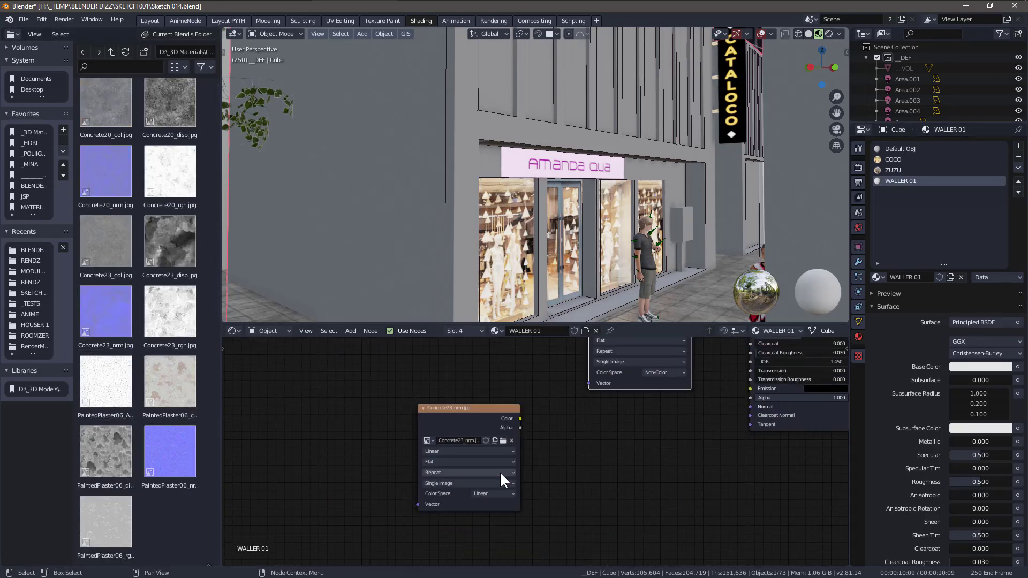
# - Connect Concrete23_col.jpg to the Base Color and feed its vector from Texture Coordinate UV through a Mapping node
pyautogui.scroll(-4, 500, 471)
pyautogui.moveTo(423, 404); pyautogui.dragTo(532, 364)
pyautogui.moveTo(656, 430); pyautogui.dragTo(654, 429)
pyautogui.moveTo(415, 387); pyautogui.dragTo(425, 365, button='middle')
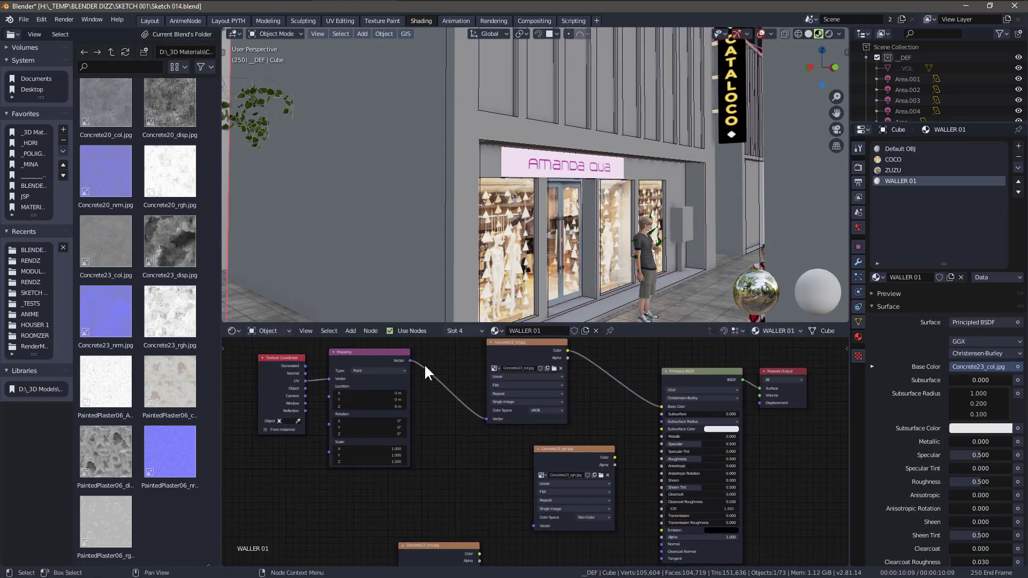
# - Link Concrete23_rgh.jpg to Roughness, align the image nodes and connect the Mapping vector to the roughness and normal images
pyautogui.moveTo(615, 458); pyautogui.dragTo(542, 437)
pyautogui.moveTo(601, 505); pyautogui.dragTo(608, 474, button='middle')
pyautogui.scroll(-4, 609, 474)
pyautogui.moveTo(495, 496); pyautogui.dragTo(535, 501)
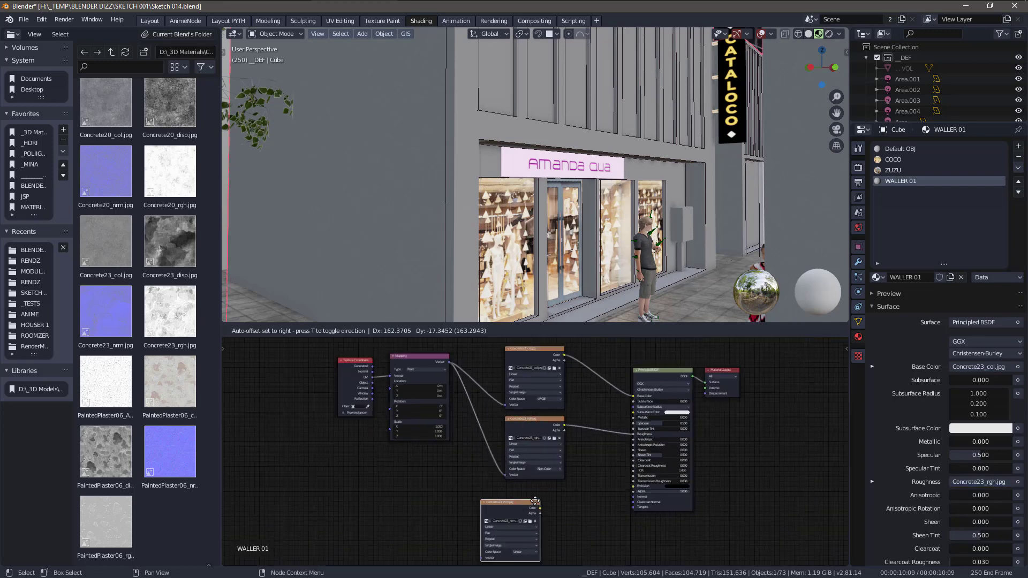
pyautogui.moveTo(503, 556); pyautogui.dragTo(502, 557)
pyautogui.scroll(3, 616, 514)
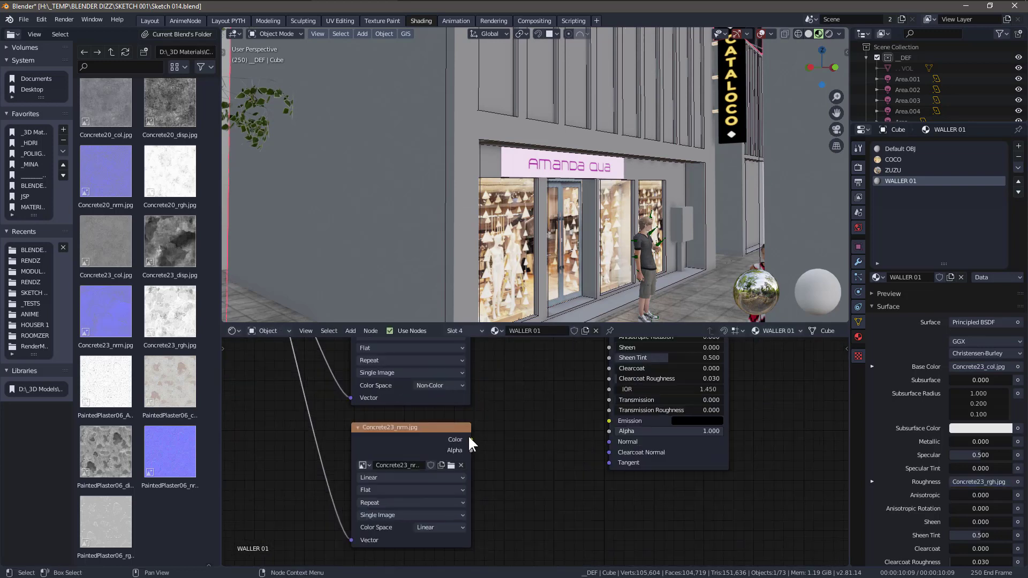
# - Insert a Normal Map node between Concrete23_nrm.jpg and the Principled BSDF's Normal input
pyautogui.press('q')
pyautogui.click(499, 521)
pyautogui.click(511, 409)
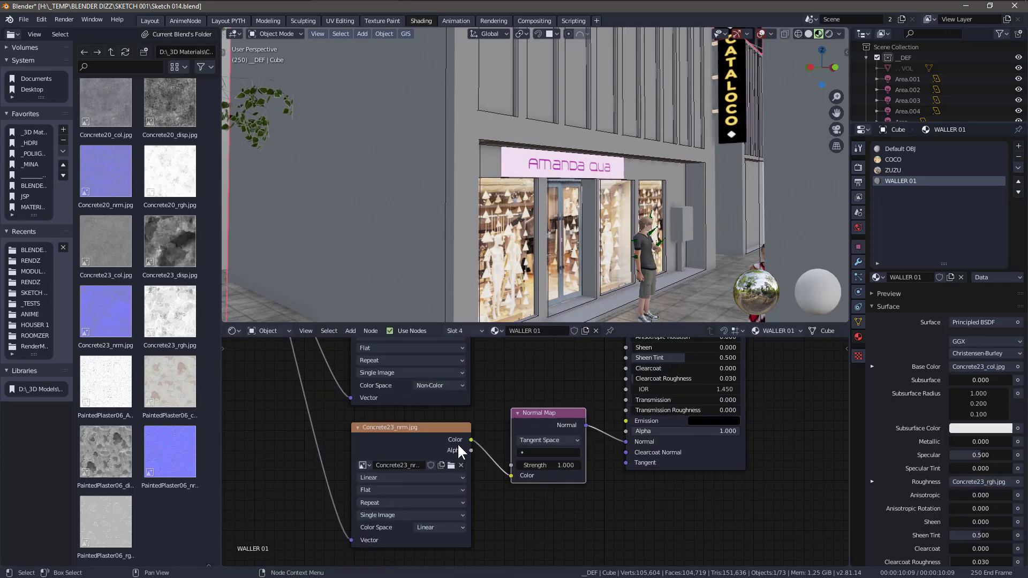
# - Switch to the UV Editing workspace and select the shop building's front facade faces, including the vertical strips and the storefront surround
pyautogui.click(342, 24)
pyautogui.scroll(-2, 473, 161)
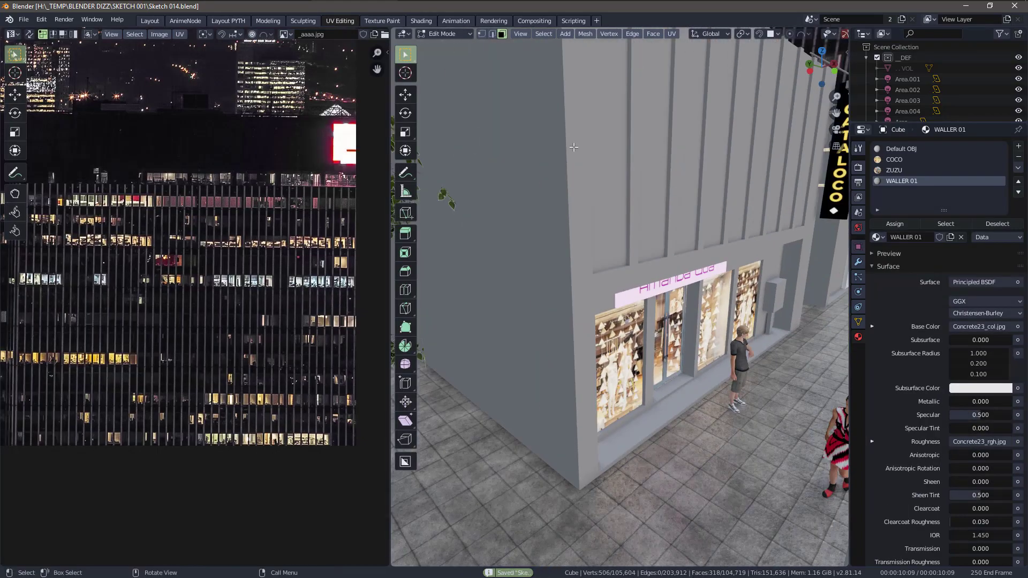
pyautogui.click(574, 146)
pyautogui.moveTo(573, 147); pyautogui.dragTo(504, 197, button='middle')
pyautogui.keyDown('shift'); pyautogui.click(563, 221); pyautogui.keyUp('shift')
pyautogui.click(535, 178)
pyautogui.scroll(3, 535, 179)
pyautogui.keyDown('shift'); pyautogui.click(581, 186); pyautogui.keyUp('shift')
pyautogui.click(792, 196)
pyautogui.keyDown('shift'); pyautogui.click(606, 114); pyautogui.keyUp('shift')
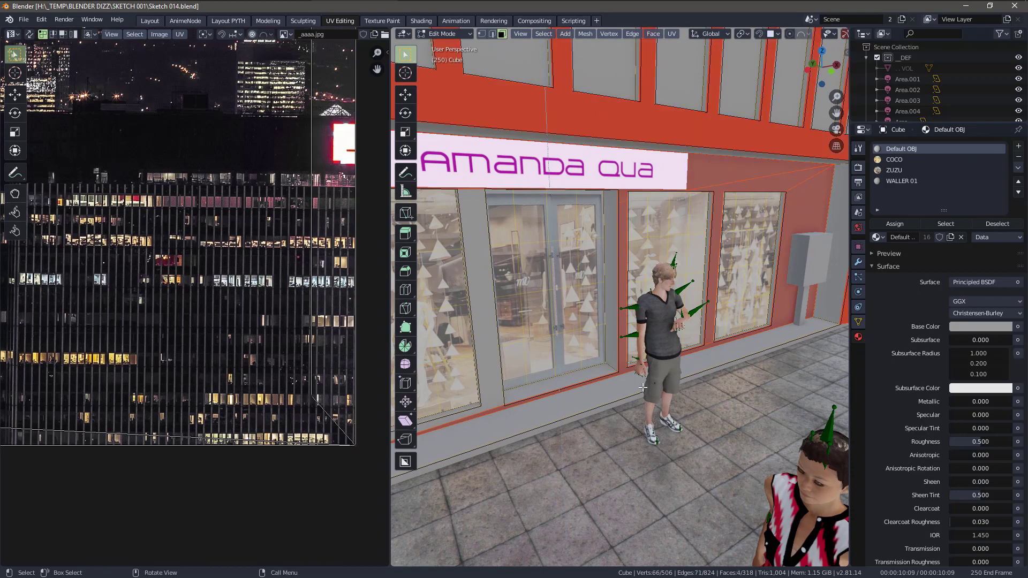
pyautogui.moveTo(608, 300); pyautogui.dragTo(672, 351, button='middle')
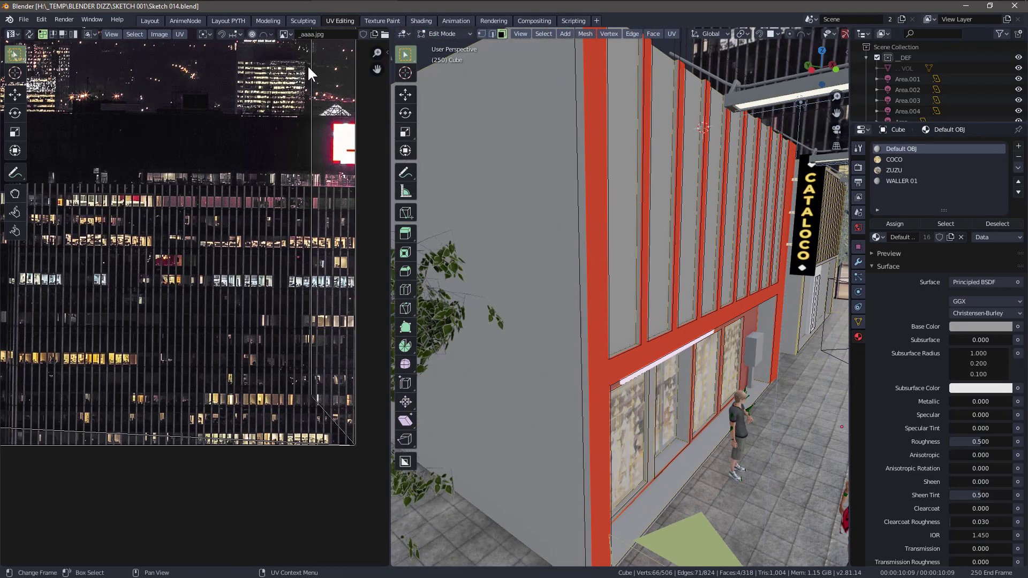
# - Display Concrete23_col.jpg as the background image in the UV editor and frame the whole texture
pyautogui.click(284, 34)
pyautogui.click(321, 80)
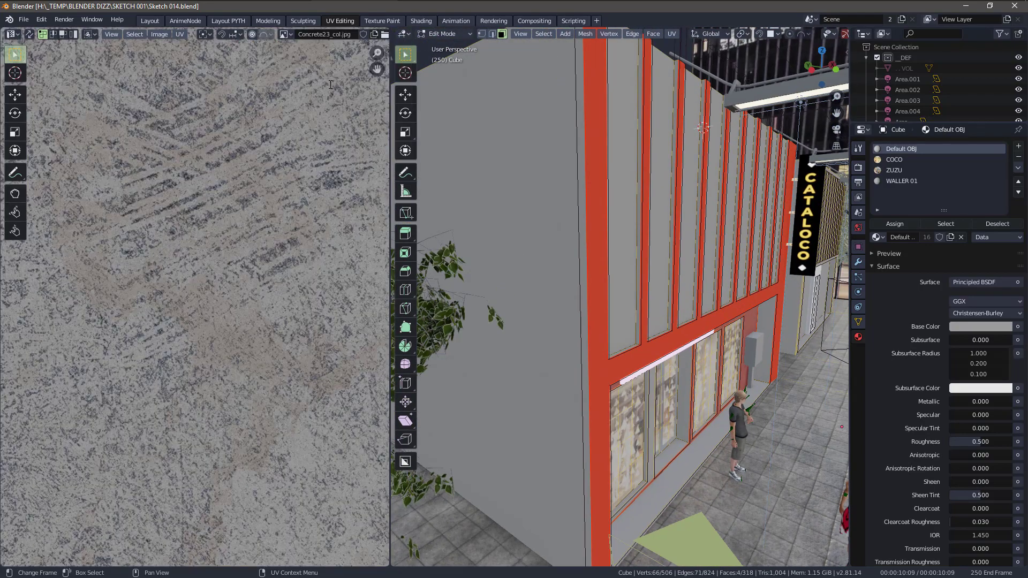
pyautogui.scroll(-4, 347, 209)
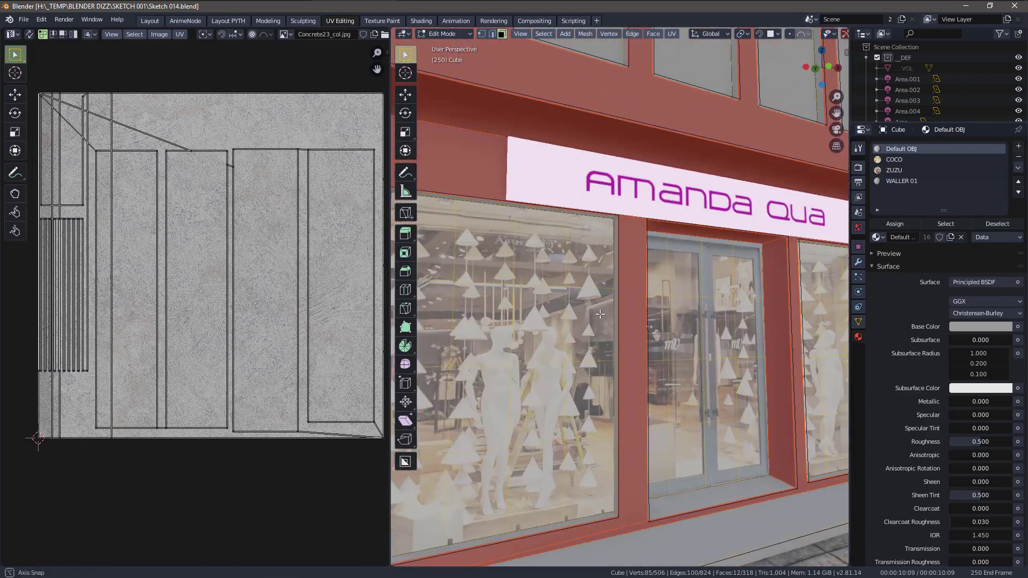
# - Add the remaining window-frame and recess faces to the facade selection and unwrap everything with Smart UV Project at a 66 angle limit
pyautogui.moveTo(610, 239); pyautogui.dragTo(509, 336, button='middle')
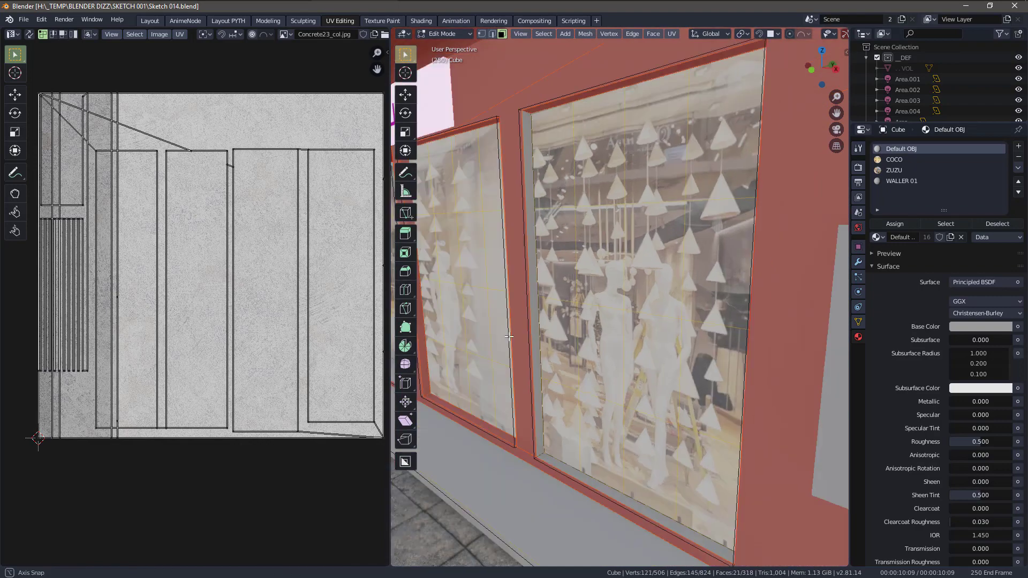
pyautogui.moveTo(593, 422); pyautogui.dragTo(494, 366, button='middle')
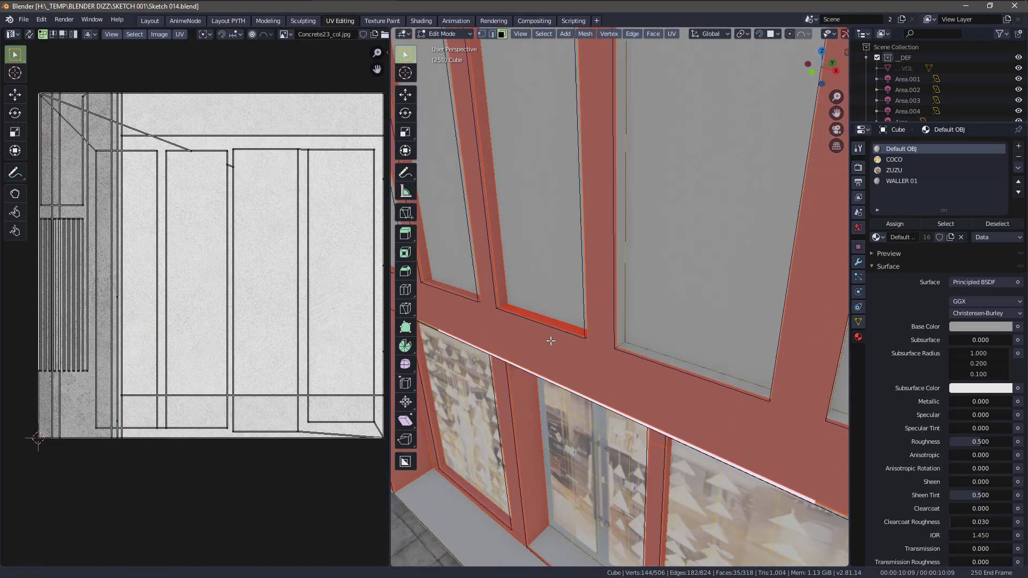
pyautogui.keyDown('shift'); pyautogui.moveTo(633, 333); pyautogui.dragTo(466, 305, button='middle'); pyautogui.keyUp('shift')
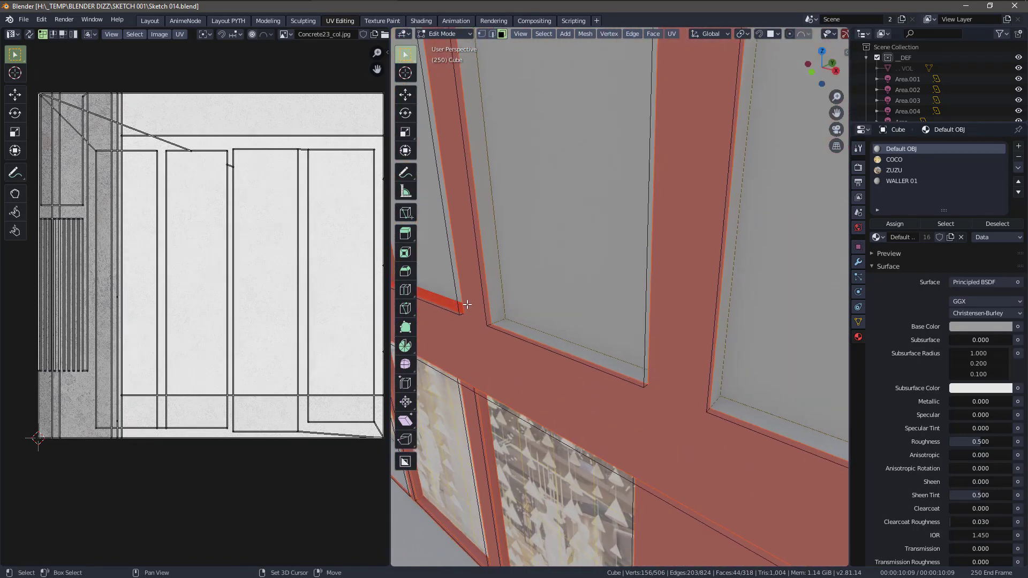
pyautogui.moveTo(618, 364)
pyautogui.mouseDown(button='middle')
pyautogui.moveTo(604, 371)
pyautogui.moveTo(721, 307)
pyautogui.moveTo(706, 355)
pyautogui.moveTo(654, 324)
pyautogui.moveTo(603, 370)
pyautogui.mouseUp(button='middle')
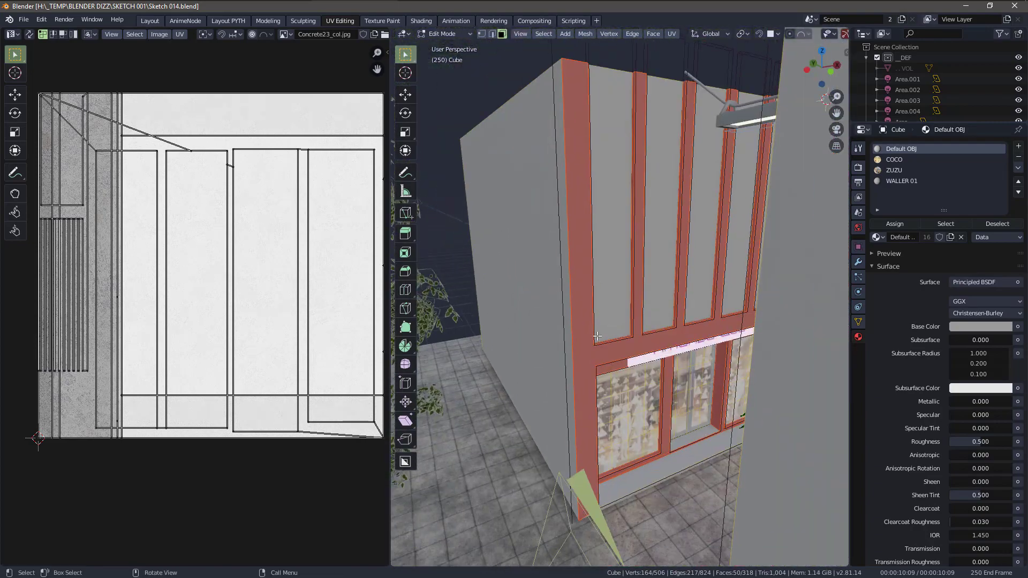
pyautogui.moveTo(618, 231); pyautogui.dragTo(638, 236, button='middle')
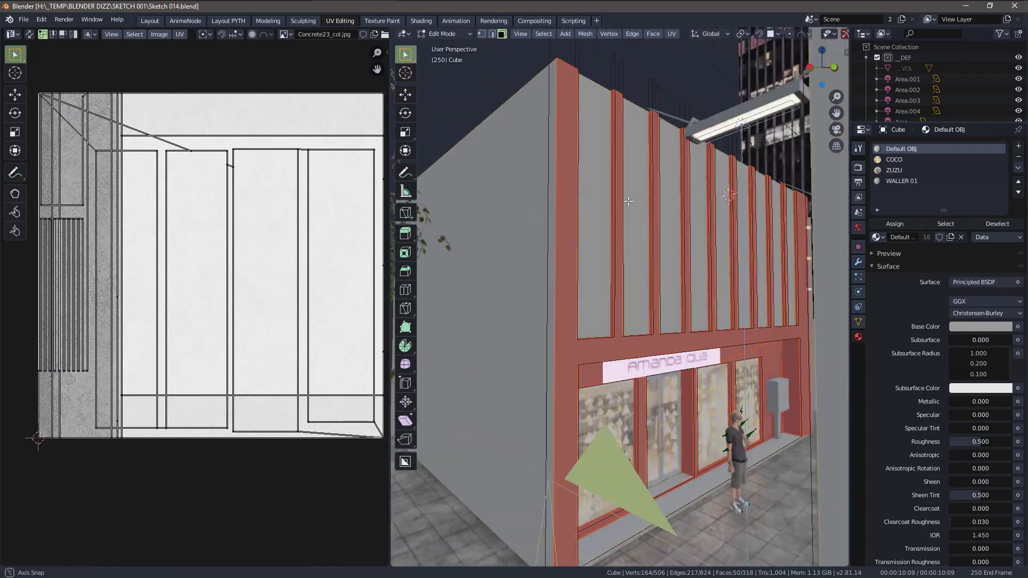
pyautogui.moveTo(628, 201); pyautogui.dragTo(638, 65, button='middle')
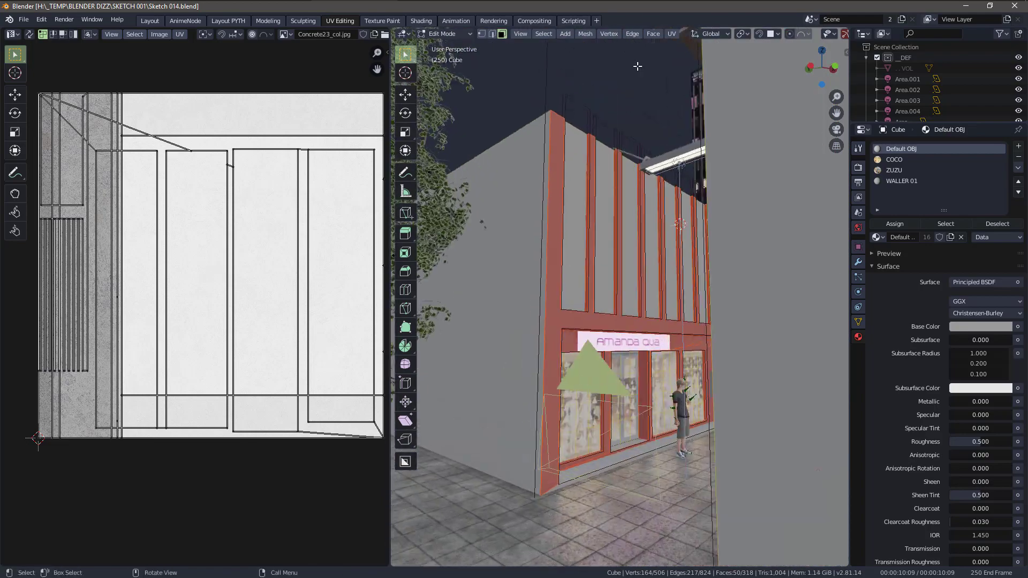
pyautogui.click(673, 33)
pyautogui.click(684, 68)
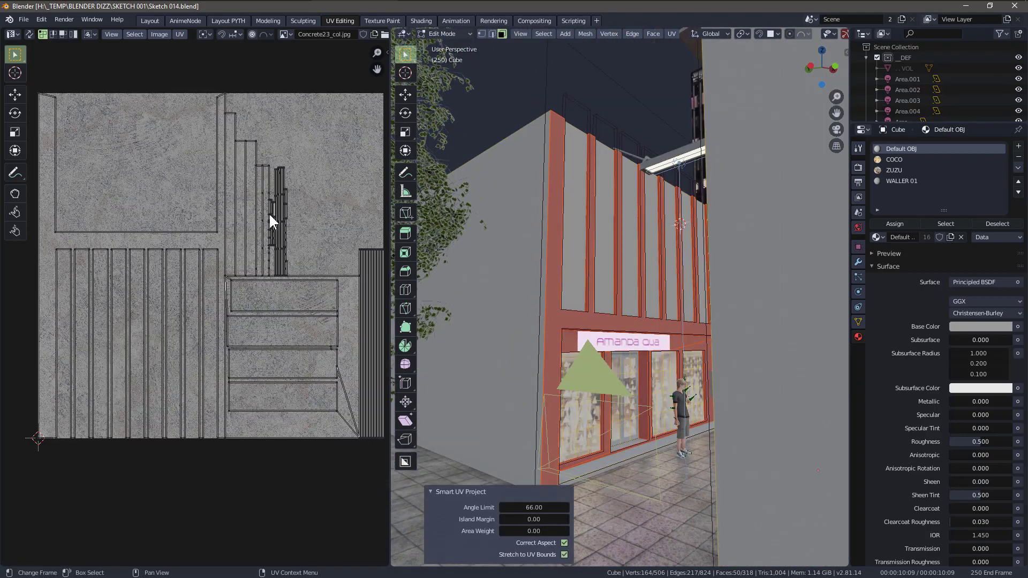
# - Isolate the building mesh in local view and cut its large end face from the alley corner down to the bottom edge
pyautogui.moveTo(622, 356); pyautogui.dragTo(625, 253, button='middle')
pyautogui.moveTo(782, 267); pyautogui.dragTo(709, 343, button='middle')
pyautogui.click(551, 237)
pyautogui.hotkey('shift', 'alt', 'z')
pyautogui.moveTo(603, 350); pyautogui.dragTo(510, 338, button='middle')
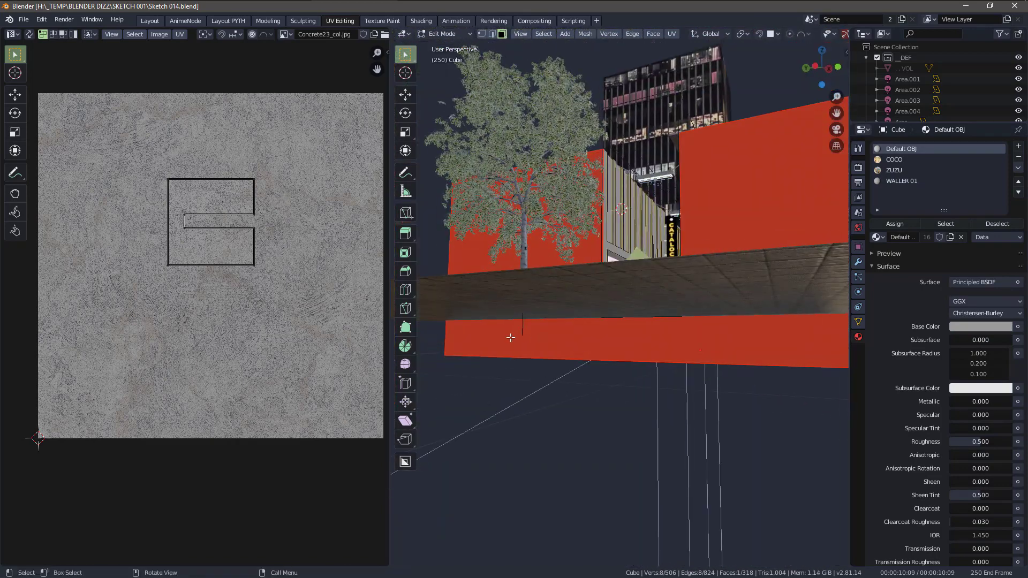
pyautogui.moveTo(654, 346); pyautogui.dragTo(656, 362, button='middle')
pyautogui.press('KP_Divide')
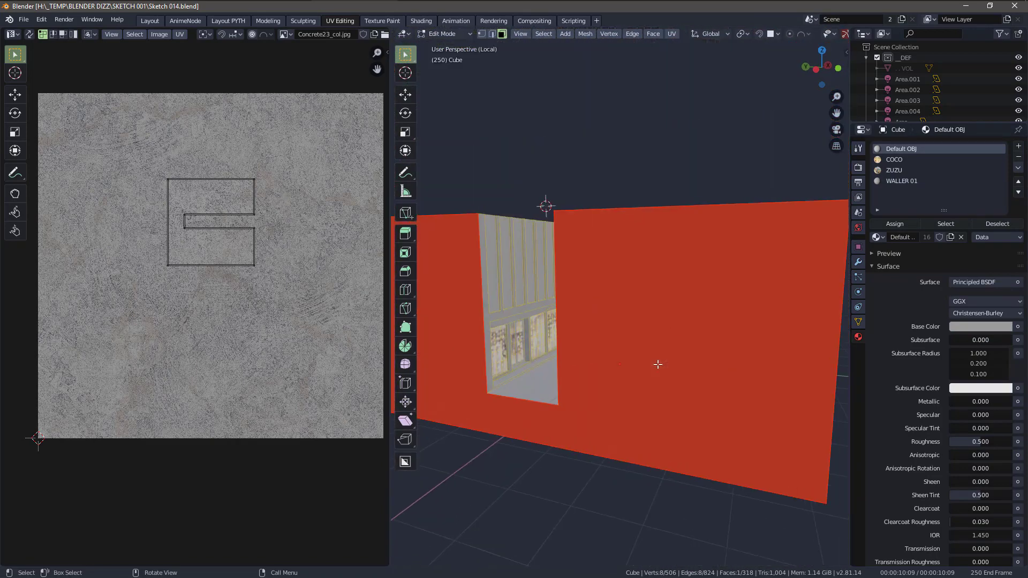
pyautogui.scroll(4, 656, 362)
pyautogui.moveTo(613, 389); pyautogui.dragTo(499, 377, button='middle')
pyautogui.hotkey('alt', 'a')
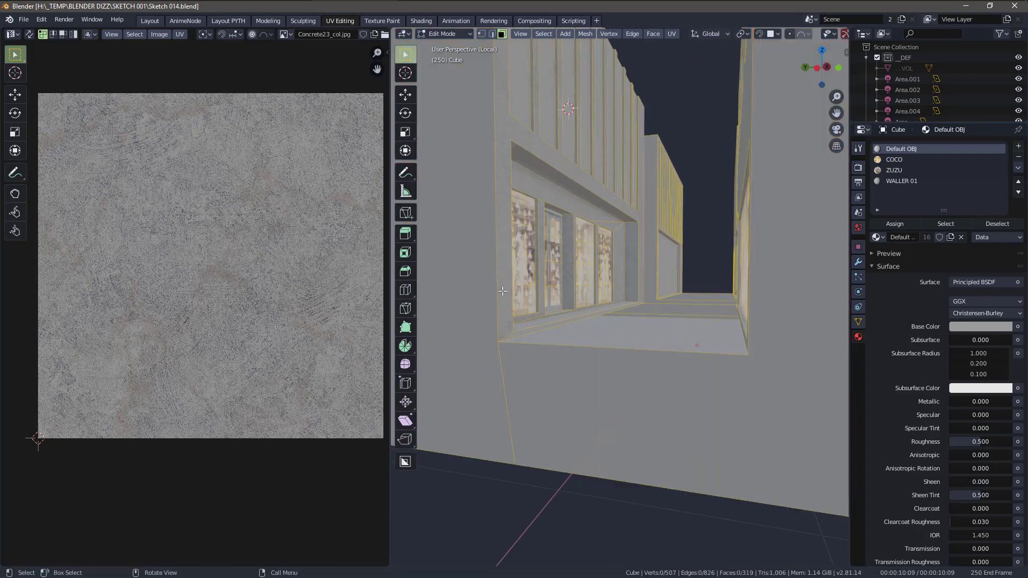
# - Unwrap the shop building's separated side wall face with Smart UV Project and assign it the WALLER 01 material
pyautogui.click(475, 273)
pyautogui.moveTo(475, 273); pyautogui.dragTo(637, 305, button='middle')
pyautogui.moveTo(662, 123); pyautogui.dragTo(558, 154, button='middle')
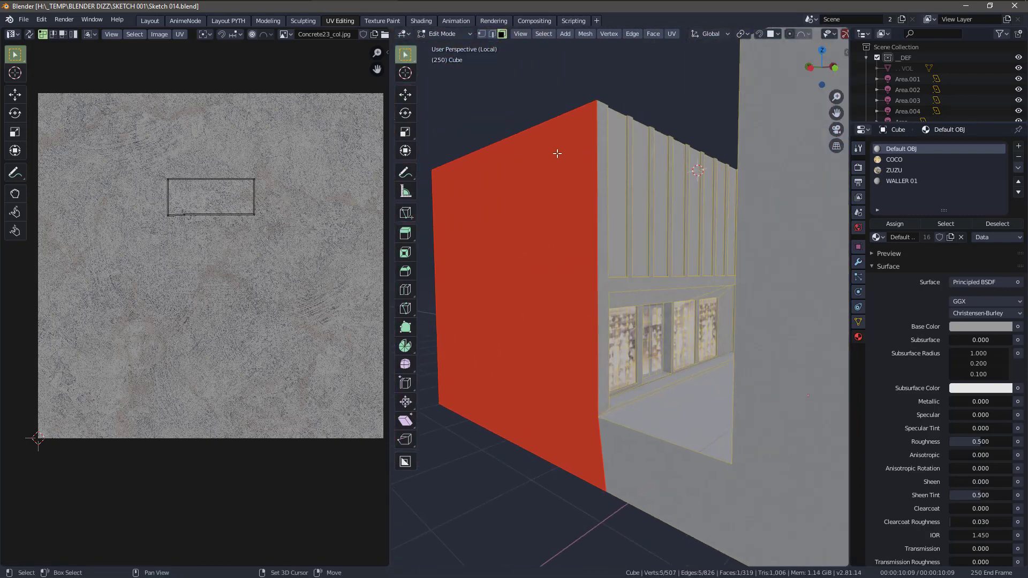
pyautogui.moveTo(533, 211); pyautogui.dragTo(553, 233, button='middle')
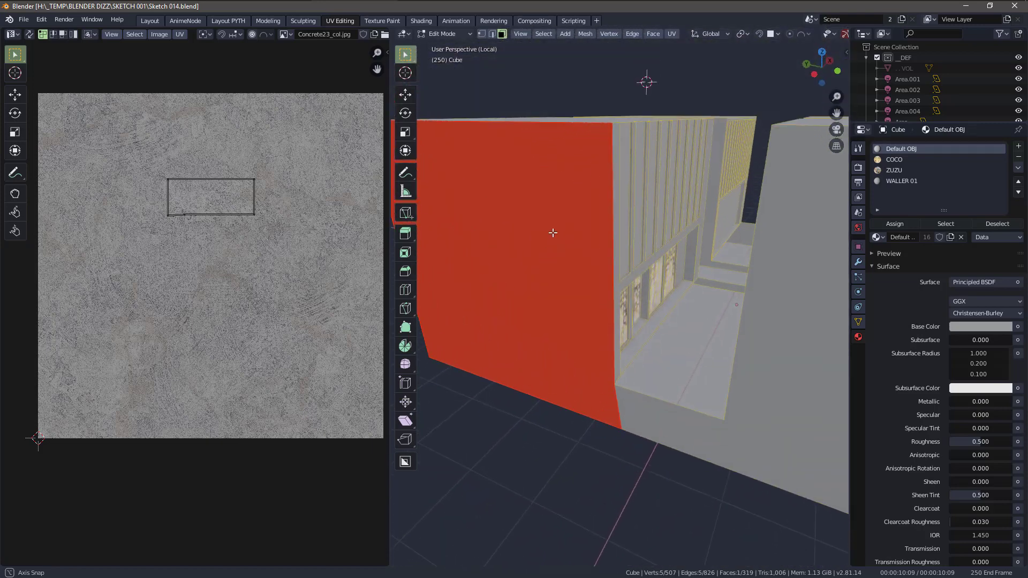
pyautogui.moveTo(675, 34); pyautogui.dragTo(576, 227, button='middle')
pyautogui.click(672, 33)
pyautogui.click(718, 72)
pyautogui.hotkey('alt', 'a')
# - Switch to the Layout workspace and check the rendered alley through the camera
pyautogui.click(153, 21)
pyautogui.click(828, 48)
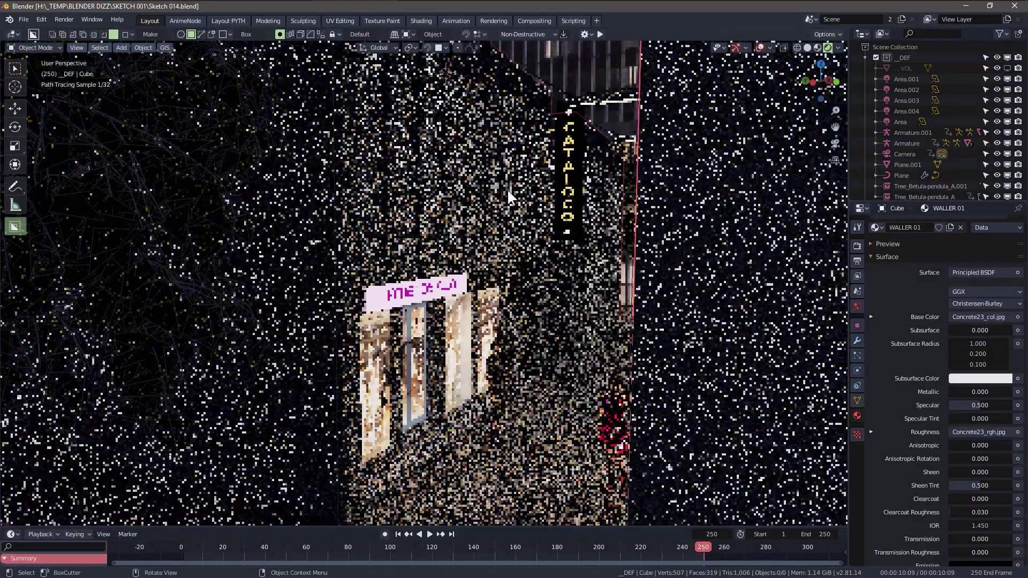
pyautogui.press('KP_0')
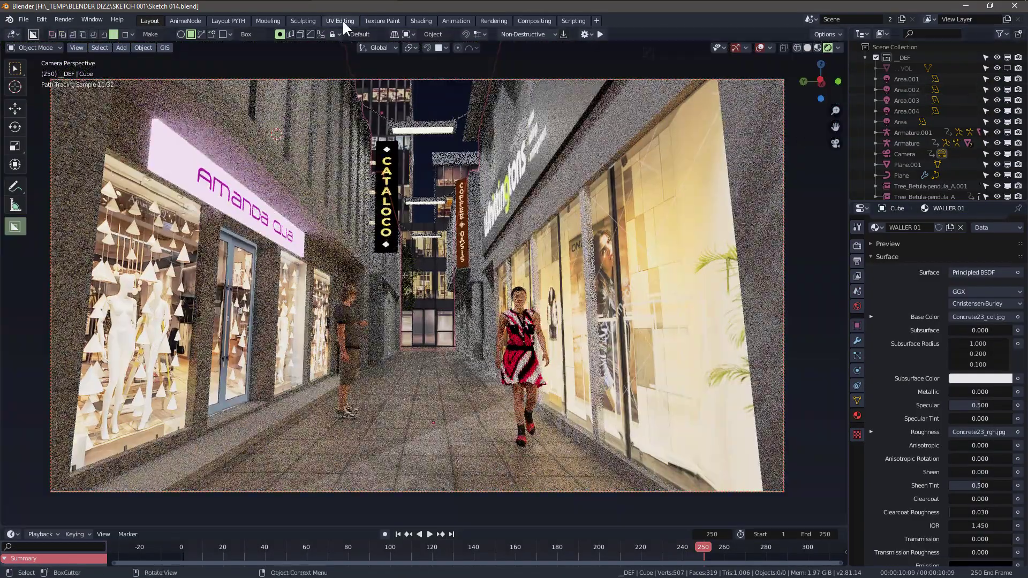
# - Switch to the Shading workspace and set the WALLER 01 Mapping node's scale to 3.000 on X, Y and Z
pyautogui.click(421, 21)
pyautogui.scroll(2, 471, 171)
pyautogui.moveTo(544, 377); pyautogui.dragTo(885, 517, button='middle')
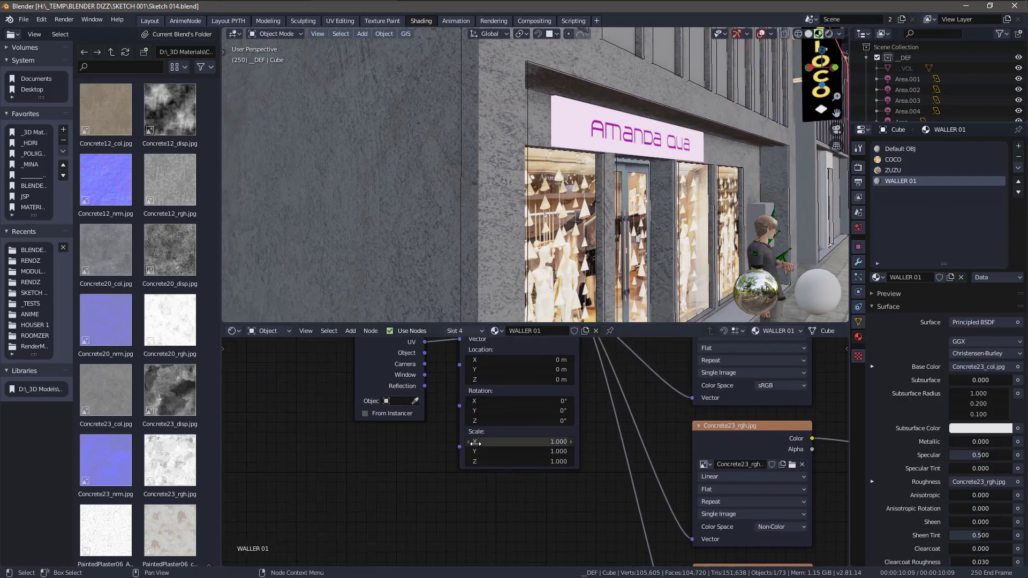
# - Inspect the concrete in a rendered camera close-up, limiting the render region to the wall corner beside the Amanda Qua sign
pyautogui.press('KP_0')
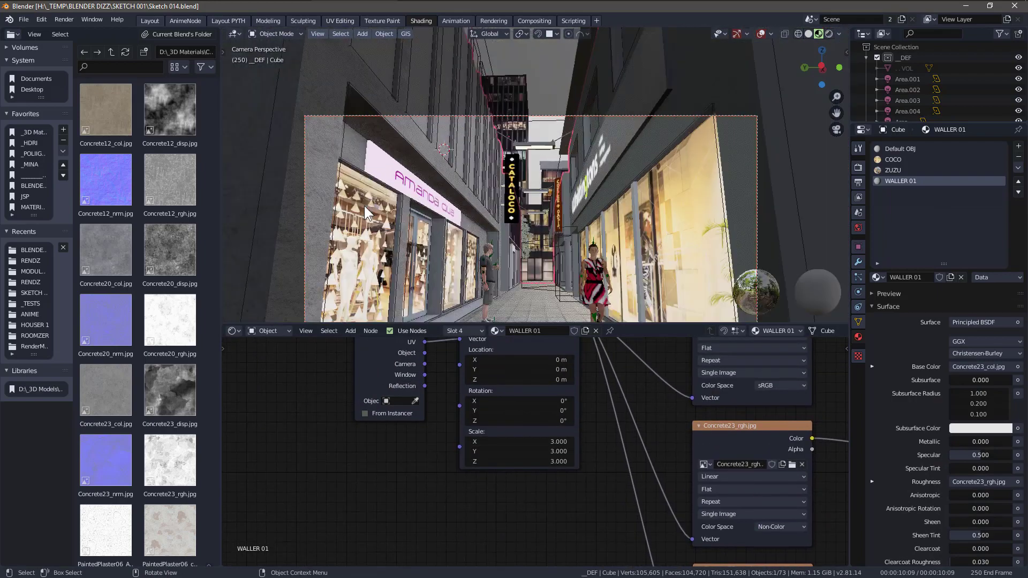
pyautogui.scroll(4, 449, 197)
pyautogui.keyDown('shift'); pyautogui.moveTo(343, 161); pyautogui.dragTo(449, 197, button='middle'); pyautogui.keyUp('shift')
pyautogui.scroll(-2, 449, 198)
pyautogui.hotkey('alt', 'shift', 'z')
pyautogui.hotkey('shift', 'z')
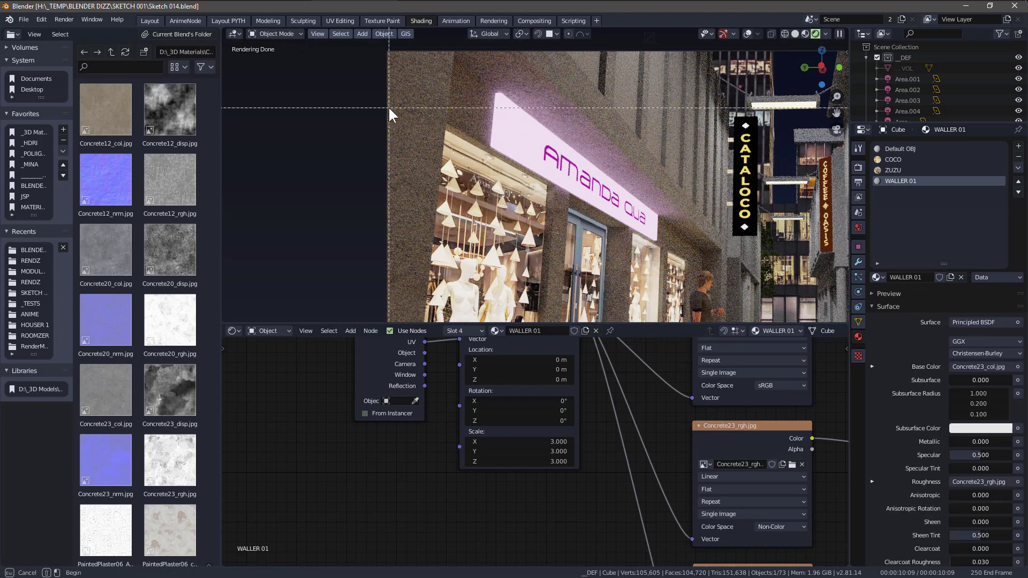
pyautogui.moveTo(388, 68); pyautogui.dragTo(480, 142)
pyautogui.scroll(4, 400, 83)
pyautogui.keyDown('shift'); pyautogui.moveTo(400, 82); pyautogui.dragTo(439, 150, button='middle'); pyautogui.keyUp('shift')
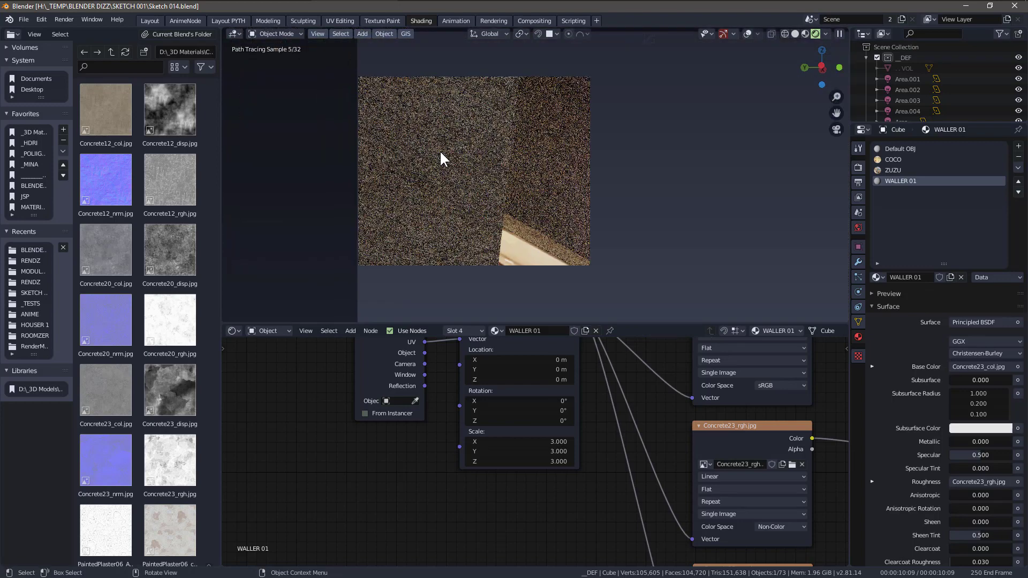
# - Expand the render region to the whole camera frame and check the rendered alley in the Layout workspace
pyautogui.scroll(-4, 441, 151)
pyautogui.press('Home')
pyautogui.hotkey('ctrl', 'b')
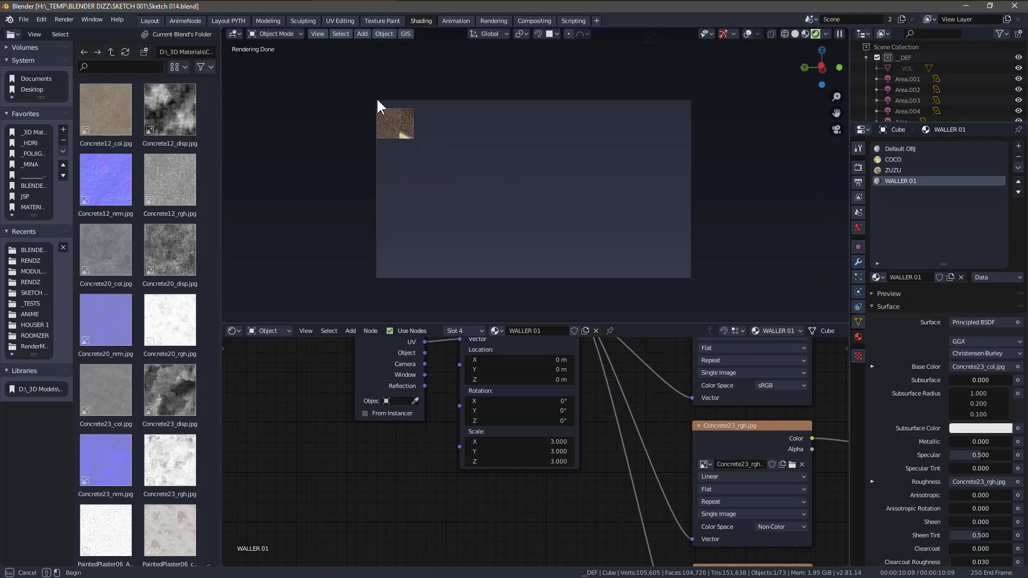
pyautogui.moveTo(377, 98); pyautogui.dragTo(691, 277)
pyautogui.scroll(1, 538, 181)
pyautogui.keyDown('shift'); pyautogui.moveTo(528, 177); pyautogui.dragTo(505, 168, button='middle'); pyautogui.keyUp('shift')
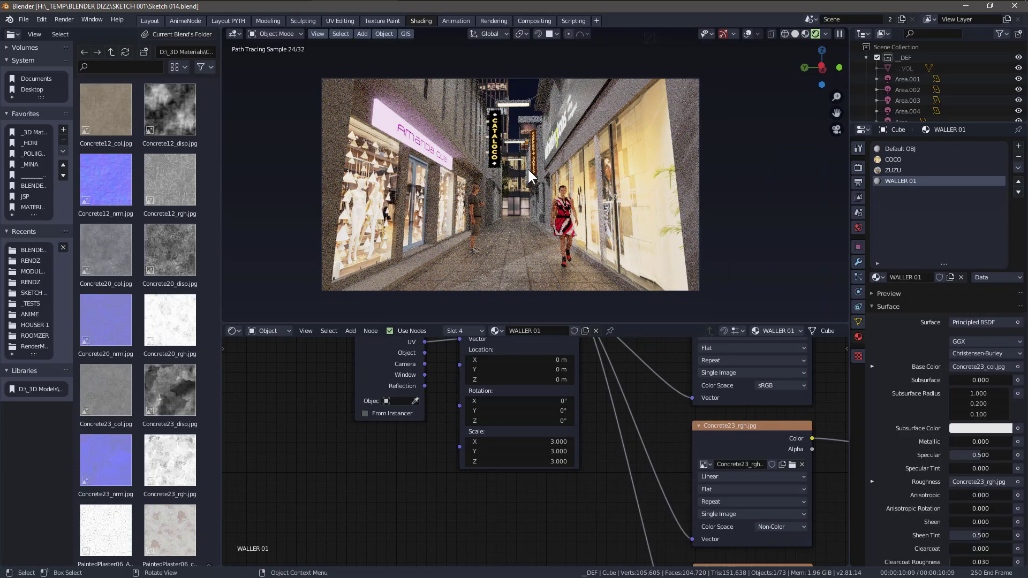
pyautogui.click(150, 21)
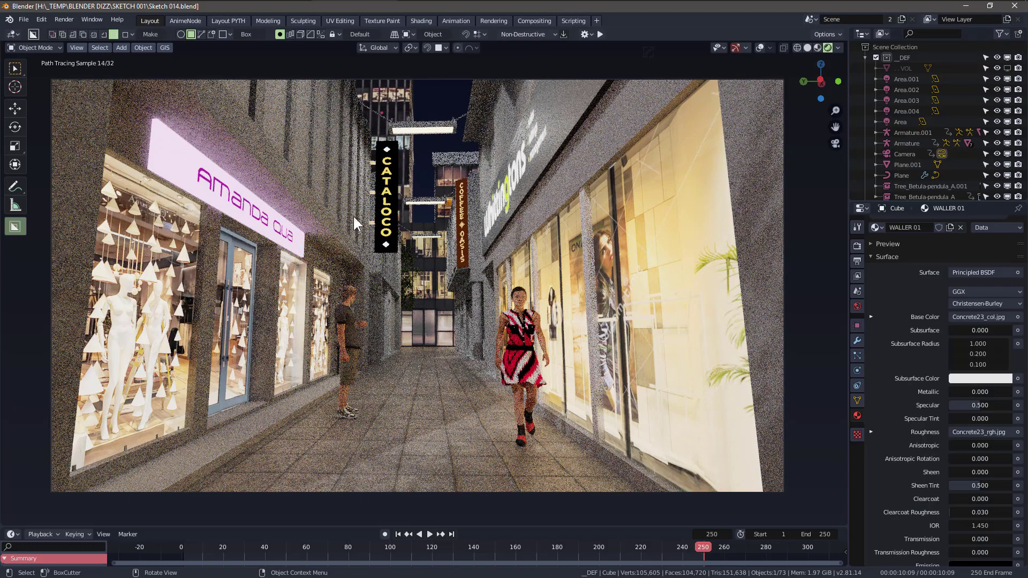
# - Return to the Shading workspace and insert an RGB Curves node between Concrete23_col.jpg and the Principled BSDF's Base Color
pyautogui.click(421, 21)
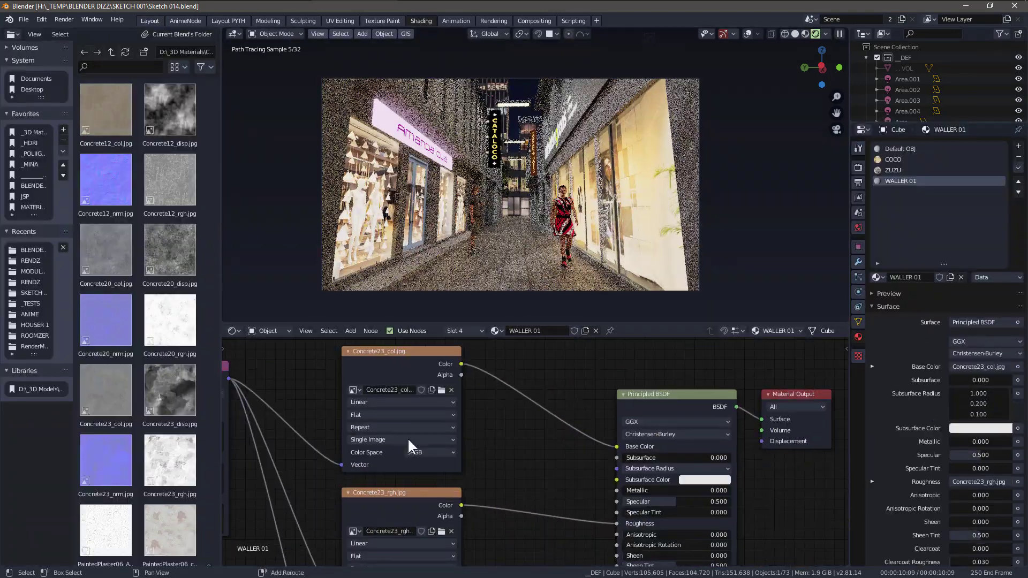
pyautogui.press('q')
pyautogui.click(467, 348)
pyautogui.click(516, 390)
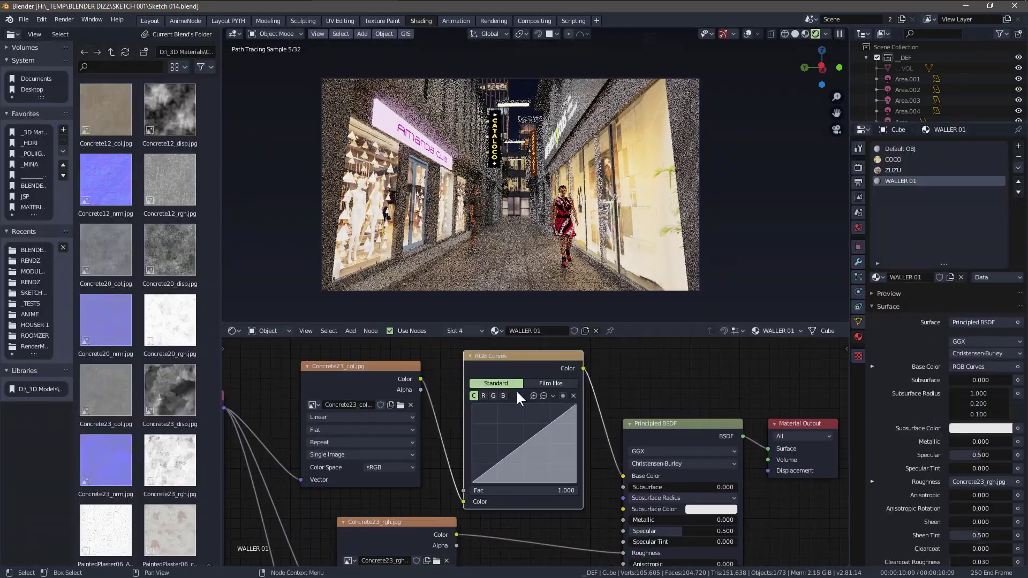
# - Darken the concrete with RGB Curves, lowering the end point to Y 0.8 and bending the middle to X 0.62273, Y 0.30625, and save
pyautogui.hotkey('ctrl', 'b')
pyautogui.moveTo(449, 136); pyautogui.dragTo(449, 136)
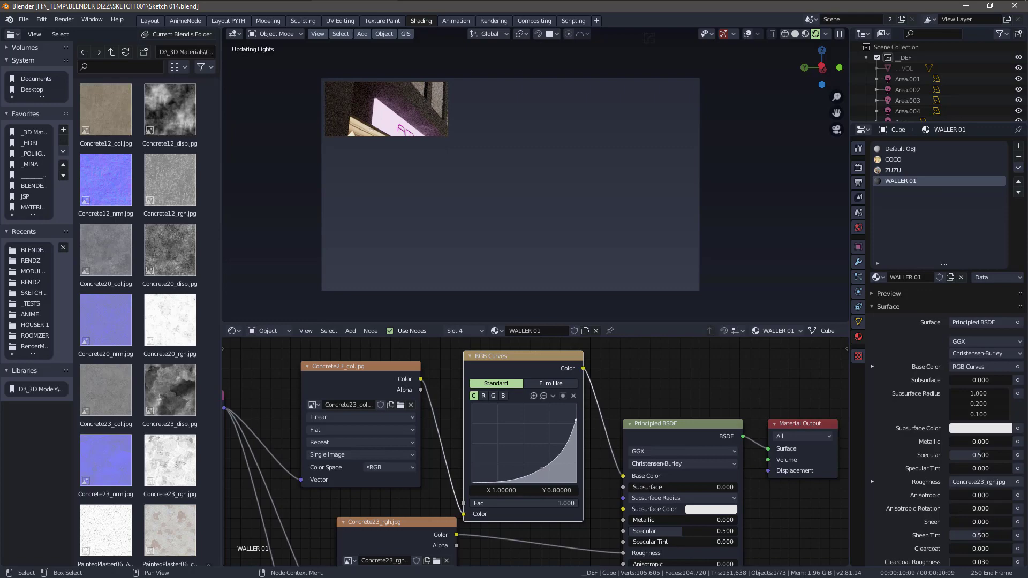
pyautogui.moveTo(320, 85); pyautogui.dragTo(690, 287)
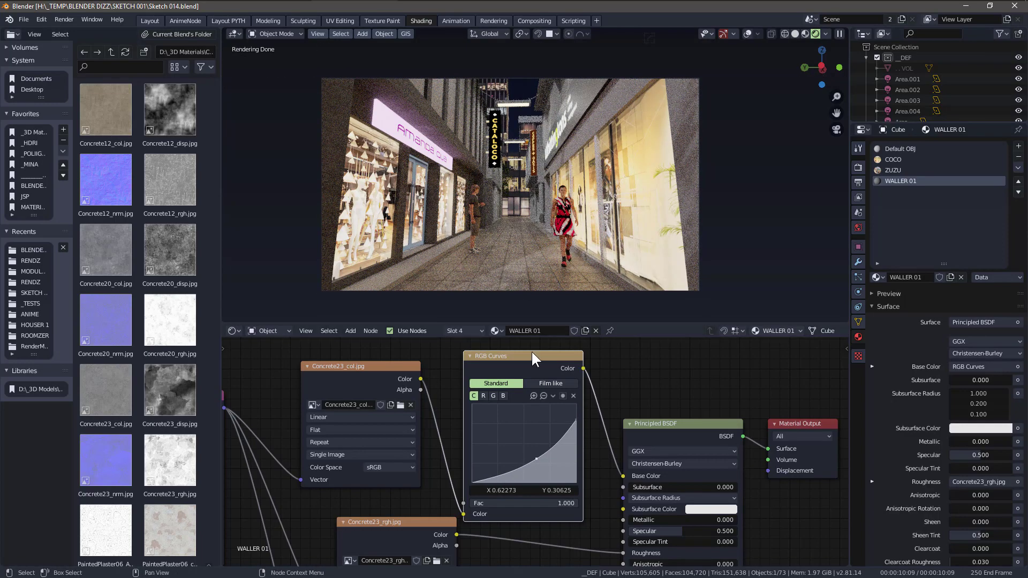
pyautogui.scroll(-2, 619, 370)
pyautogui.moveTo(620, 372); pyautogui.dragTo(705, 373, button='middle')
pyautogui.hotkey('ctrl', 's')
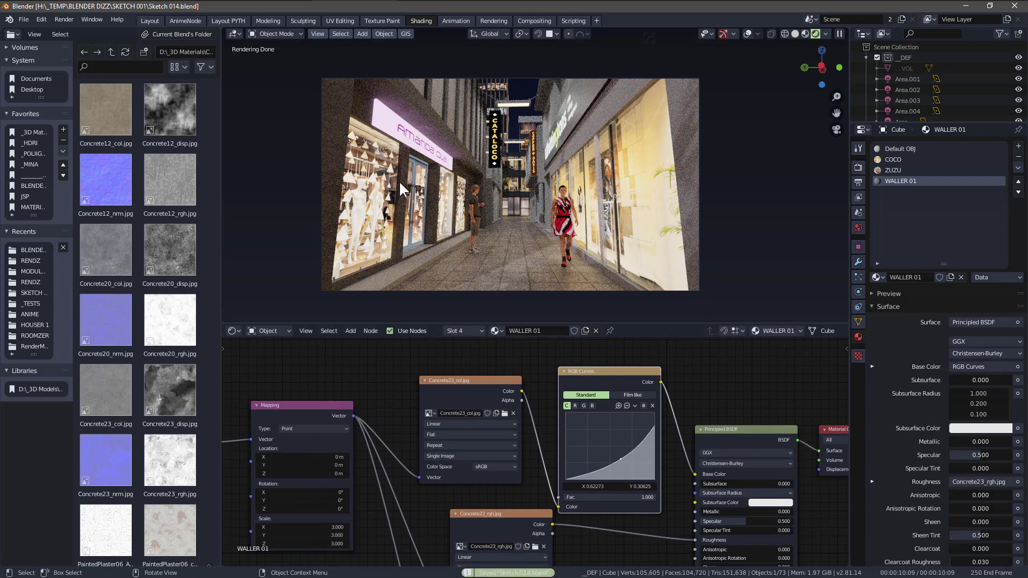
# - Switch to the Layout workspace, view the shop building from above in material preview shading, and save the file
pyautogui.click(153, 23)
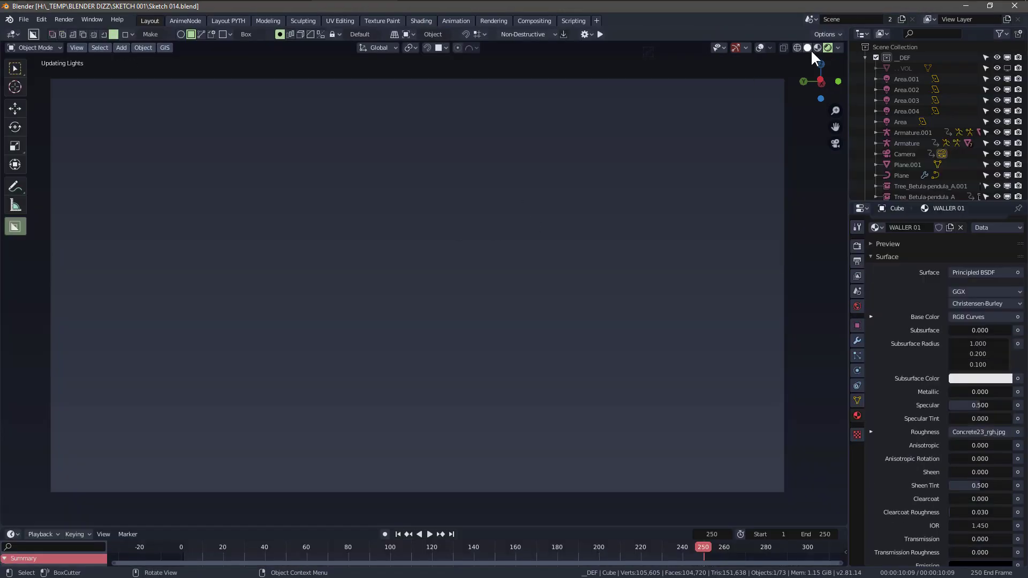
pyautogui.click(807, 48)
pyautogui.moveTo(510, 224)
pyautogui.mouseDown(button='middle')
pyautogui.moveTo(697, 252)
pyautogui.moveTo(393, 233)
pyautogui.moveTo(419, 200)
pyautogui.moveTo(375, 221)
pyautogui.mouseUp(button='middle')
pyautogui.click(817, 48)
pyautogui.scroll(-2, 406, 204)
pyautogui.hotkey('ctrl', 's')
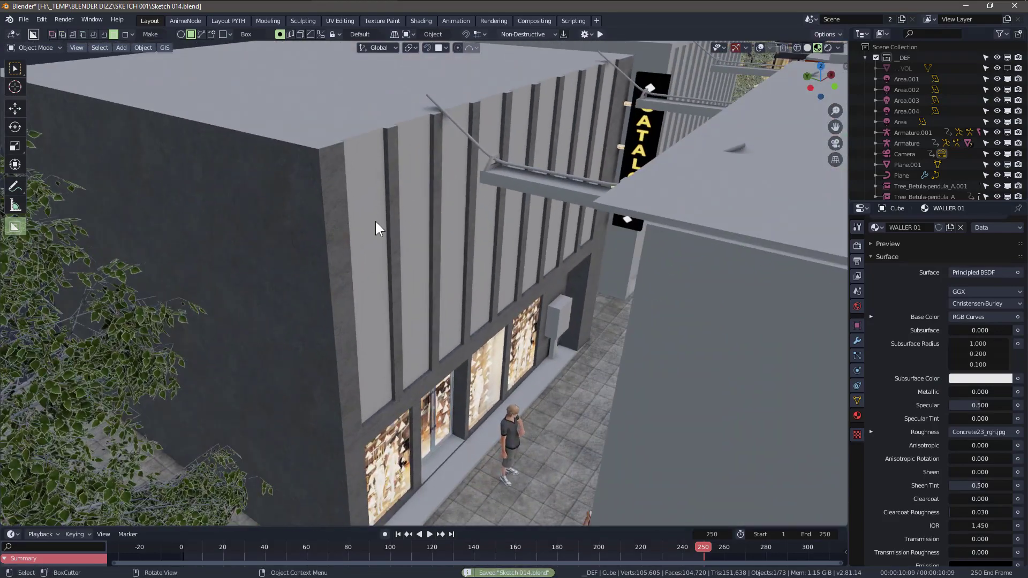
# - Show the overlays and delete the leftover Cutter objects around the shop building's facade
pyautogui.hotkey('alt', 'shift', 'z')
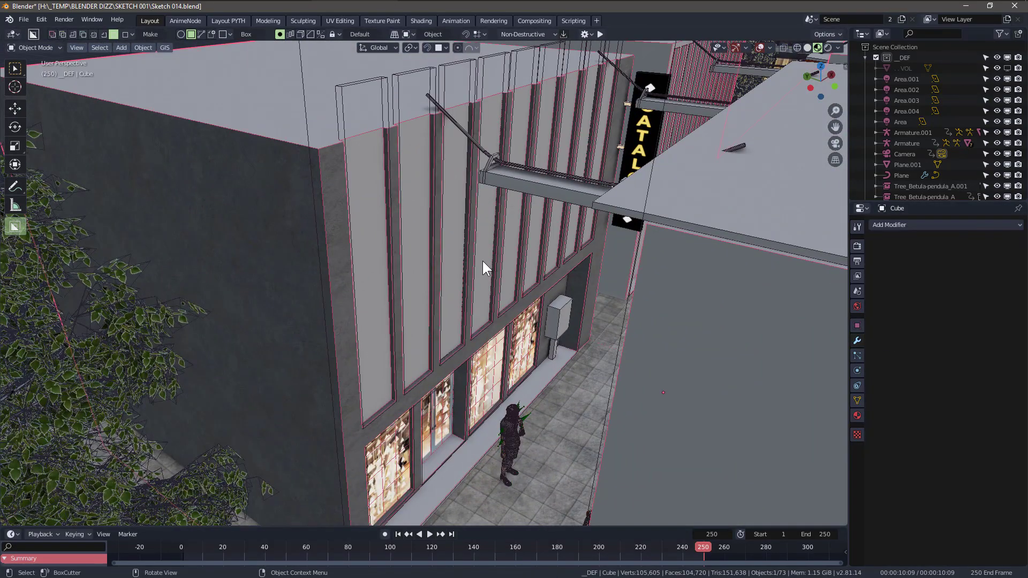
pyautogui.scroll(-3, 275, 195)
pyautogui.click(268, 137)
pyautogui.keyDown('shift'); pyautogui.moveTo(403, 143); pyautogui.dragTo(344, 156, button='middle'); pyautogui.keyUp('shift')
pyautogui.click(344, 156)
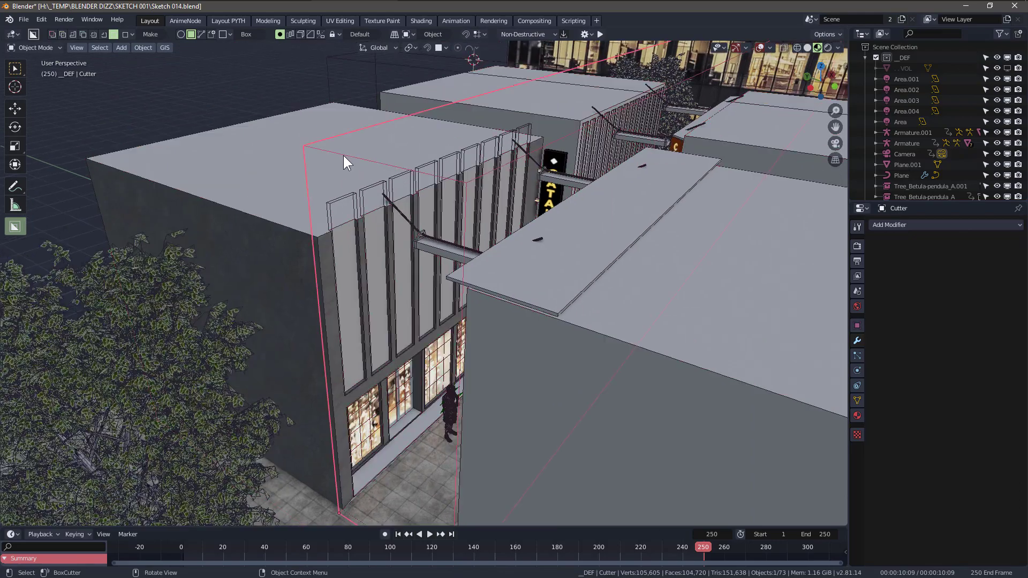
pyautogui.press('Delete')
# - In the UV Editing workspace, select all nine recessed upper facade panels of the left shop building
pyautogui.moveTo(364, 210); pyautogui.dragTo(428, 237, button='middle')
pyautogui.click(428, 237)
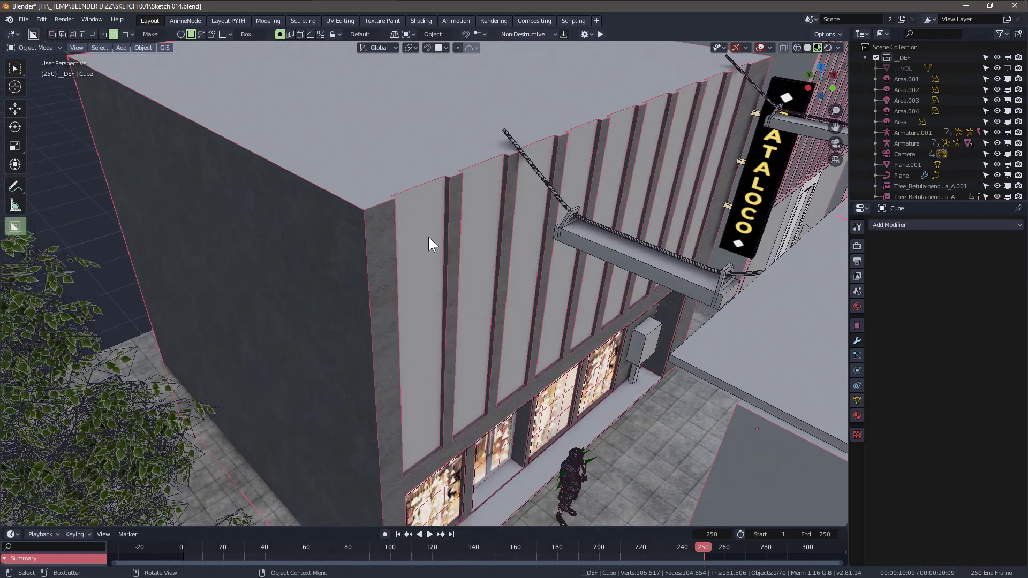
pyautogui.press('Tab')
pyautogui.click(342, 20)
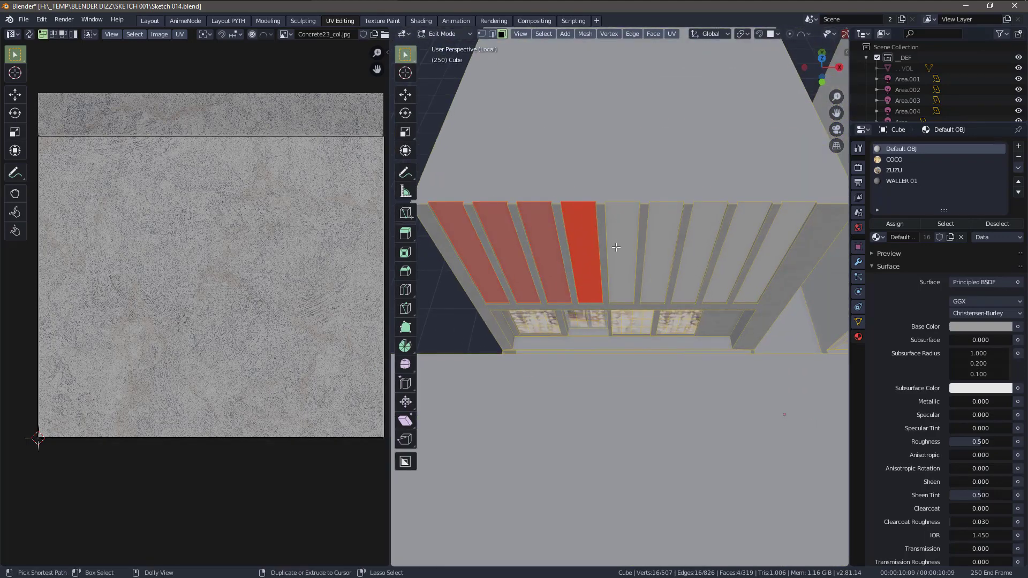
pyautogui.press('ctrl+shift+KP_Add')
pyautogui.press('ctrl+shift+KP_Add')
pyautogui.press('ctrl+shift+KP_Add')
pyautogui.press('ctrl+shift+KP_Add')
pyautogui.press('ctrl+shift+KP_Add')
pyautogui.moveTo(617, 247); pyautogui.dragTo(557, 268, button='middle')
pyautogui.scroll(4, 700, 234)
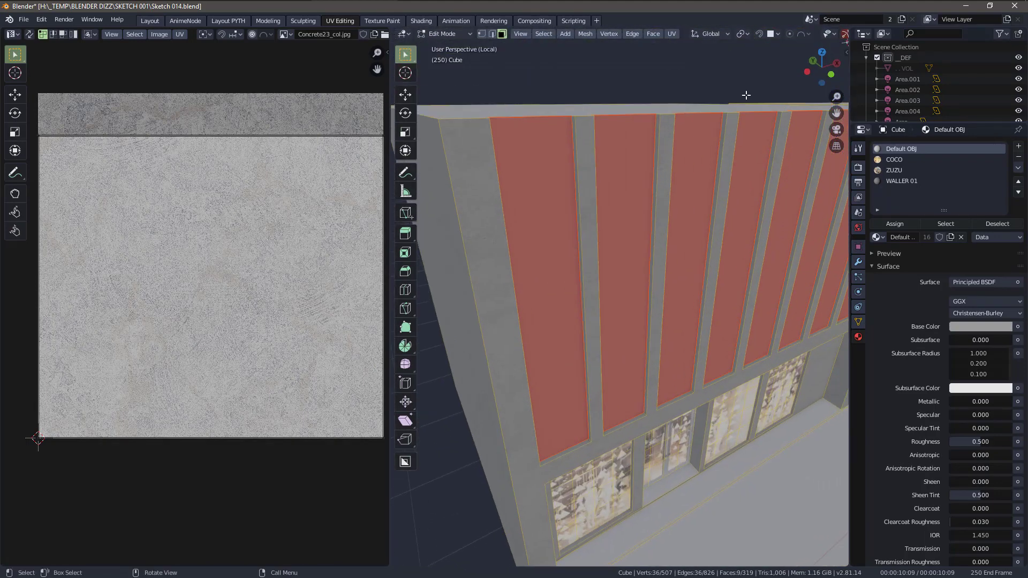
# - Assign the COCO material to the selected upper facade panels
pyautogui.click(830, 73)
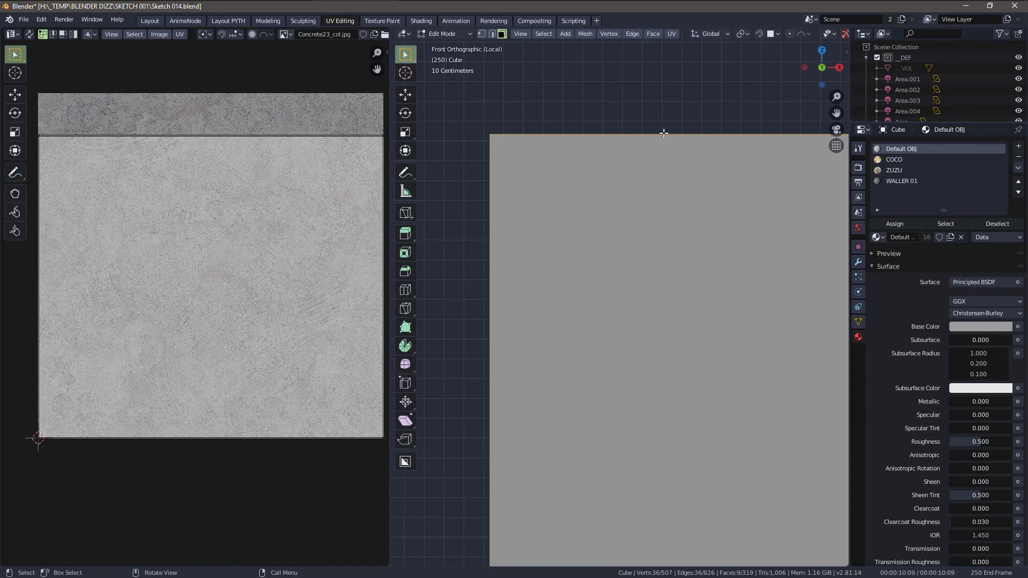
pyautogui.click(898, 160)
pyautogui.click(895, 224)
pyautogui.moveTo(808, 220); pyautogui.dragTo(437, 249, button='middle')
# - View the nine panels from the front of the facade and map their UVs with Project From View
pyautogui.click(672, 34)
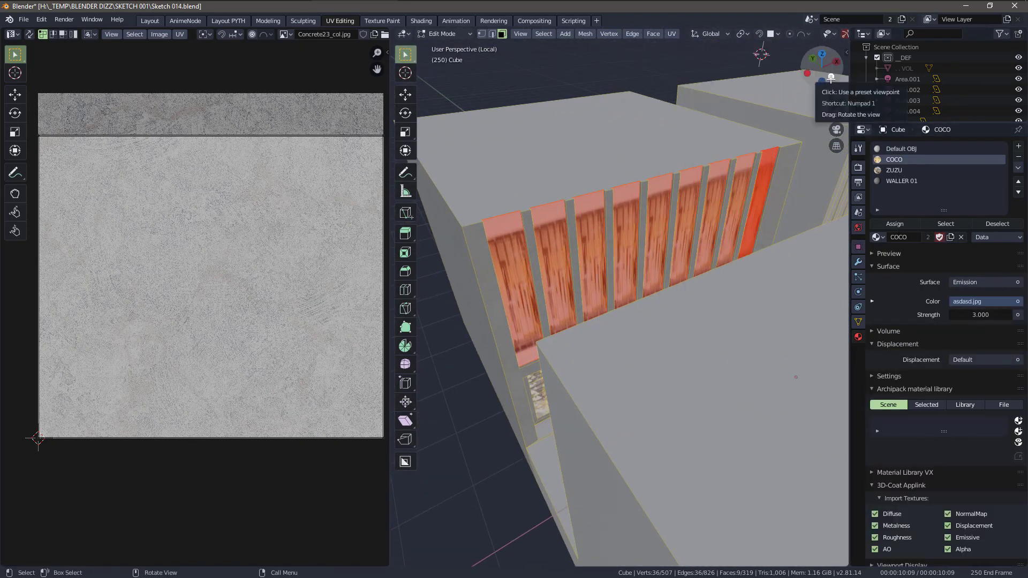
pyautogui.click(830, 78)
pyautogui.click(671, 34)
pyautogui.click(716, 150)
pyautogui.moveTo(716, 150); pyautogui.dragTo(690, 298, button='middle')
pyautogui.scroll(3, 691, 297)
pyautogui.moveTo(691, 297); pyautogui.dragTo(595, 234, button='middle')
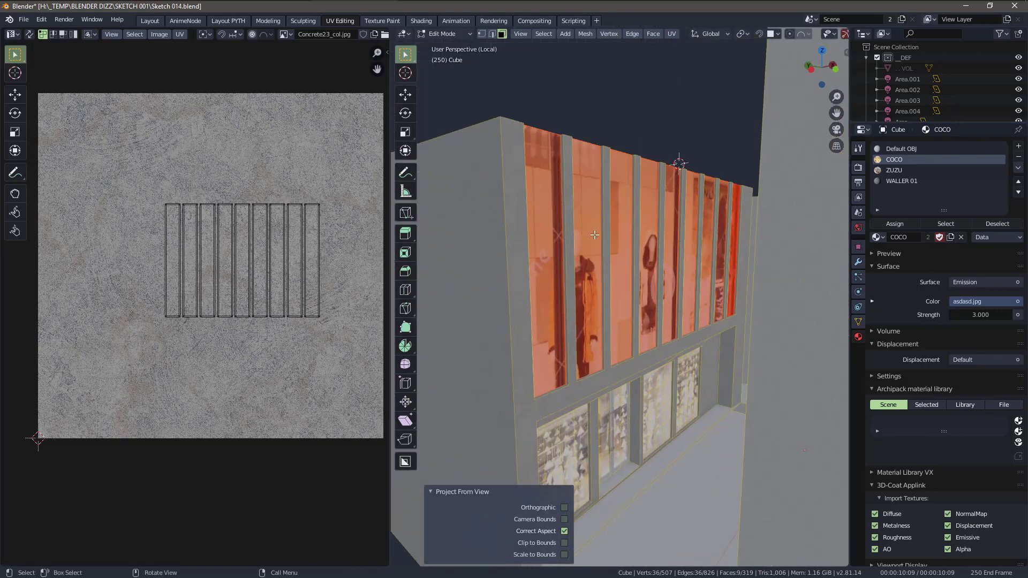
# - Show asdasd.jpg in the UV editor and shrink and reposition the panel UVs over the lit shop interior
pyautogui.click(284, 34)
pyautogui.click(205, 259)
pyautogui.scroll(6, 214, 252)
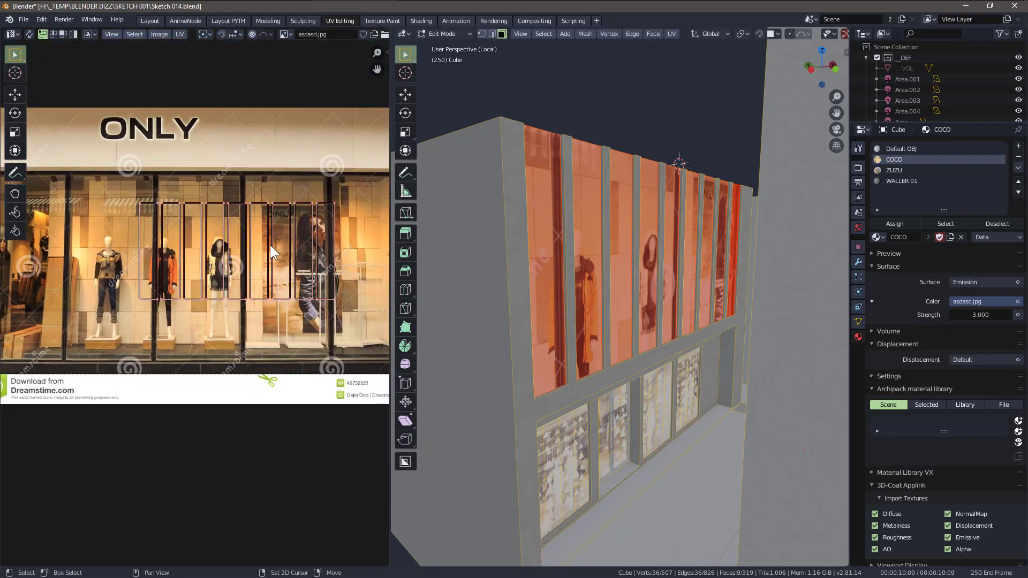
pyautogui.moveTo(270, 246); pyautogui.dragTo(224, 250, button='middle')
pyautogui.press('s')
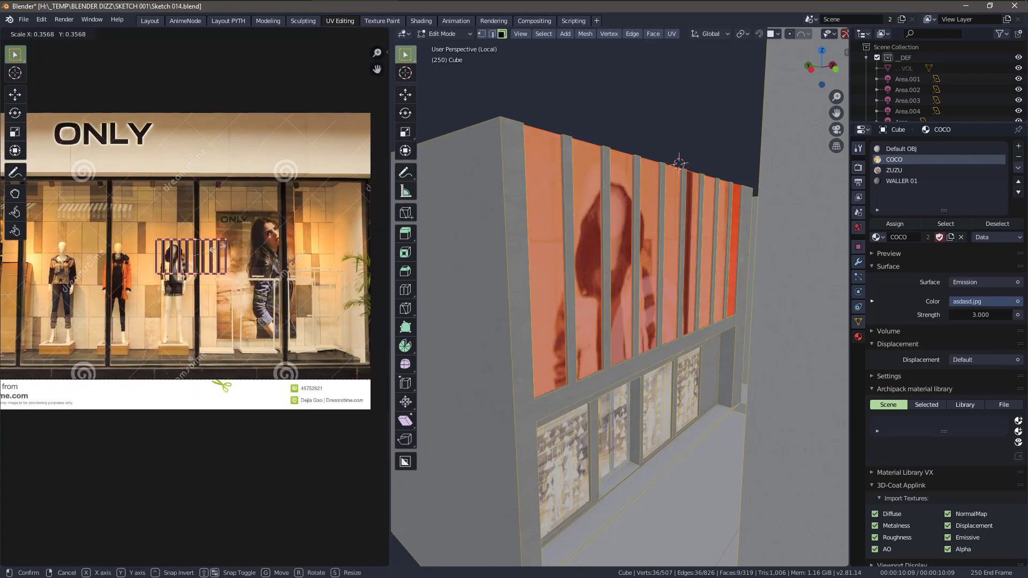
pyautogui.click(212, 249)
pyautogui.press('g')
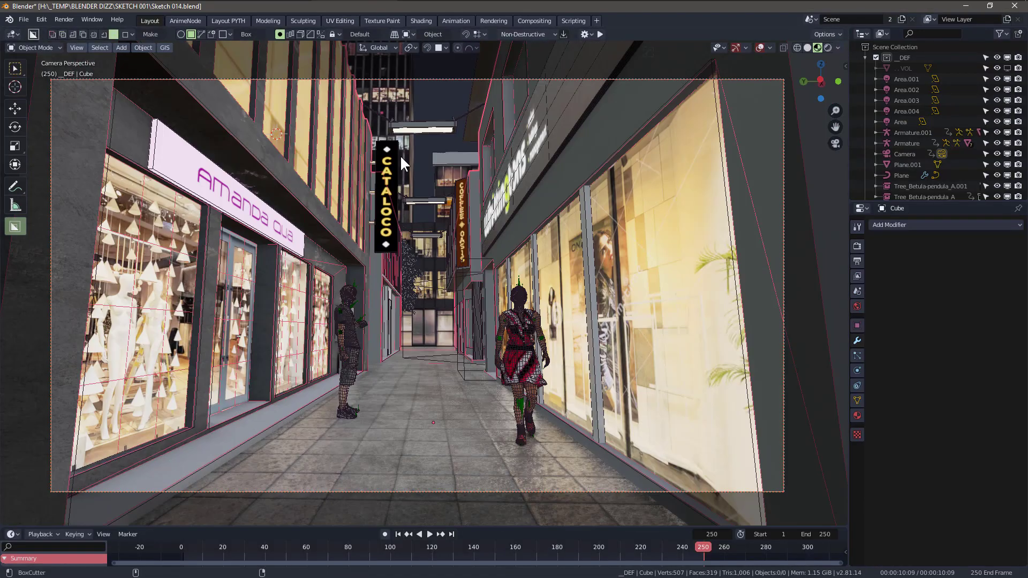
# - Preview the alley in rendered shading, return to material preview facing the Whittingtons building, and save the file
pyautogui.click(828, 47)
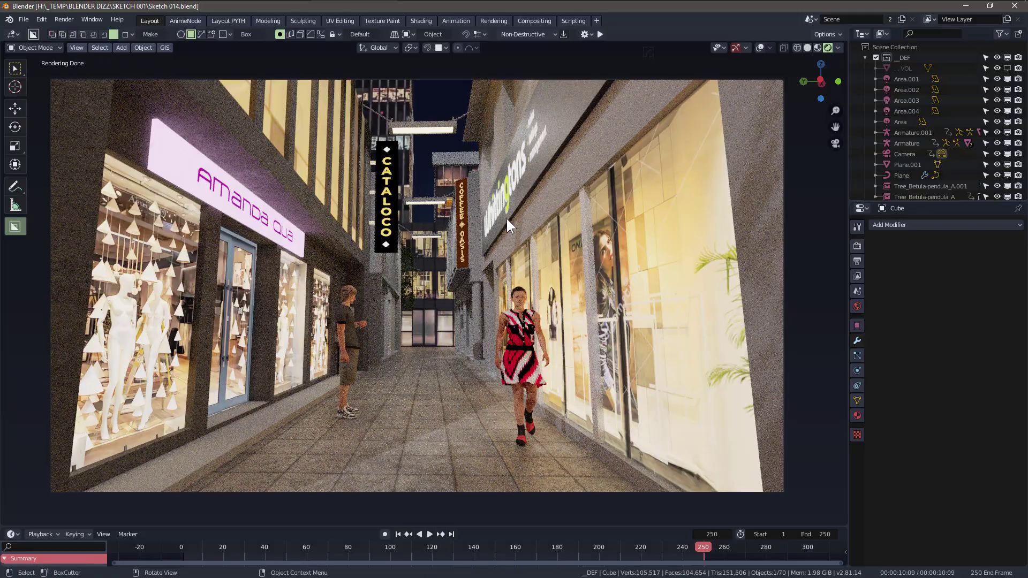
pyautogui.moveTo(506, 217)
pyautogui.mouseDown(button='middle')
pyautogui.moveTo(522, 200)
pyautogui.moveTo(584, 268)
pyautogui.moveTo(306, 275)
pyautogui.moveTo(523, 274)
pyautogui.mouseUp(button='middle')
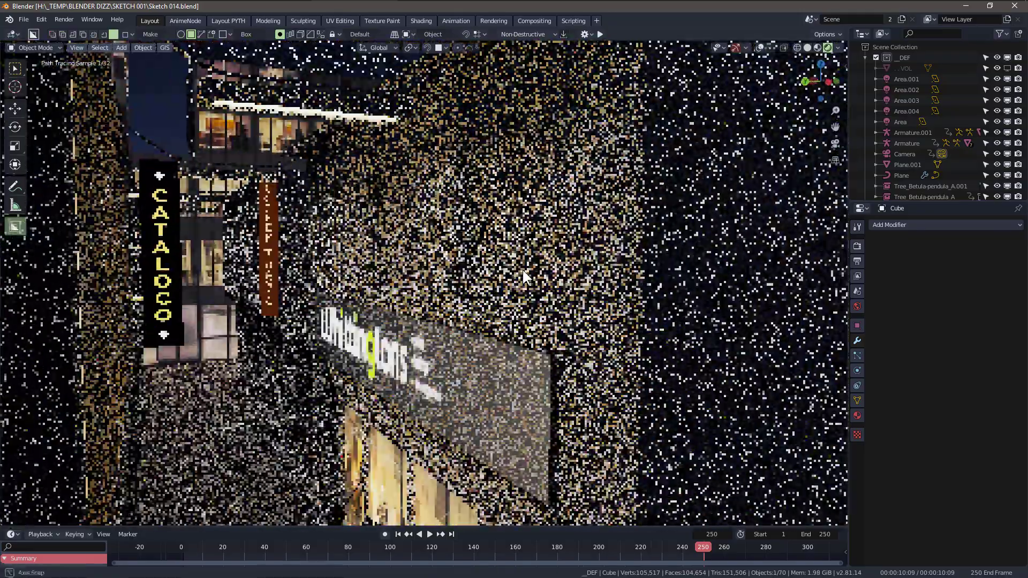
pyautogui.click(817, 47)
pyautogui.moveTo(490, 199)
pyautogui.mouseDown(button='middle')
pyautogui.moveTo(526, 200)
pyautogui.moveTo(556, 275)
pyautogui.moveTo(704, 276)
pyautogui.moveTo(561, 265)
pyautogui.moveTo(609, 281)
pyautogui.mouseUp(button='middle')
pyautogui.scroll(3, 556, 275)
pyautogui.hotkey('ctrl', 's')
# - Hide the birch tree that blocks the view into the alley
pyautogui.scroll(-3, 608, 280)
pyautogui.scroll(-2, 604, 284)
pyautogui.click(411, 247)
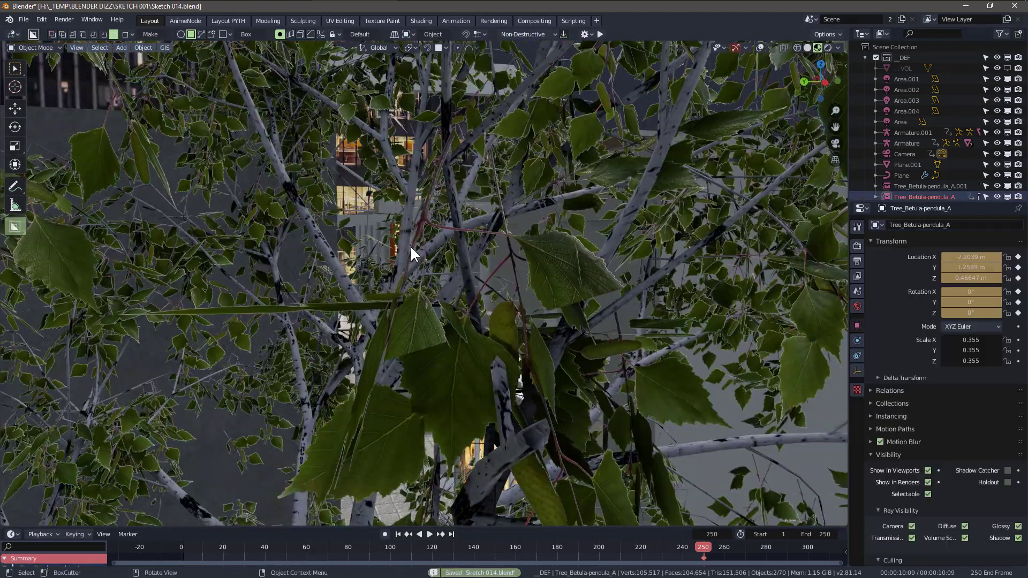
pyautogui.press('h')
# - Select the building mesh behind the Whittingtons sign and show only the THE WORKS collection
pyautogui.moveTo(411, 247); pyautogui.dragTo(486, 287, button='middle')
pyautogui.moveTo(375, 316); pyautogui.dragTo(604, 261, button='middle')
pyautogui.click(604, 261)
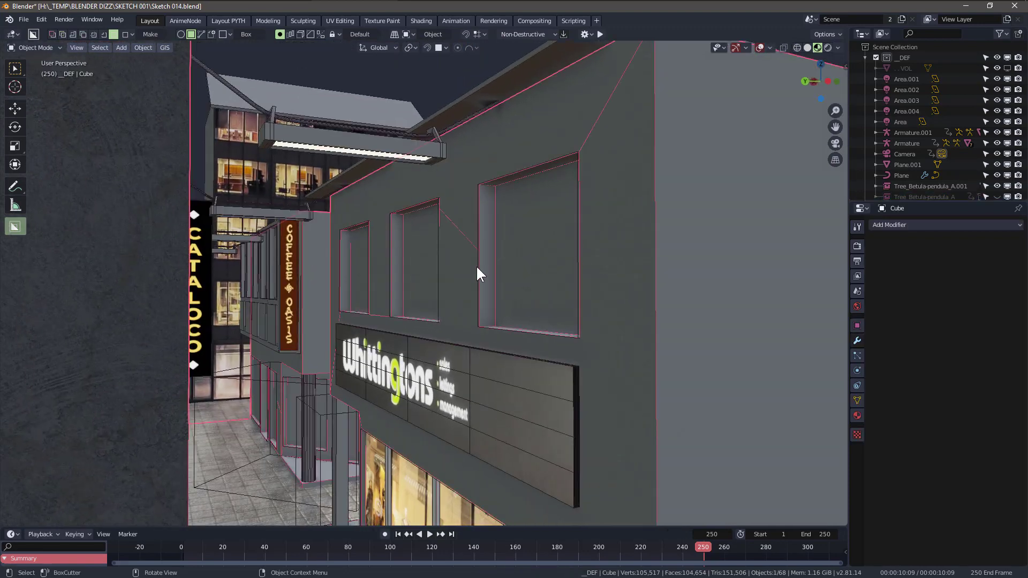
pyautogui.press('2')
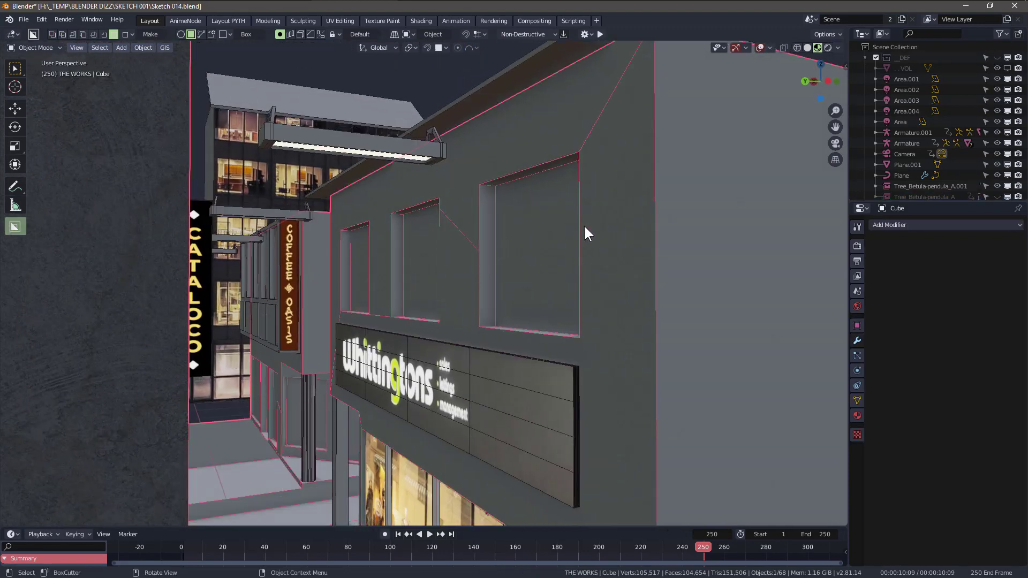
# - In Edit Mode, select the inner reveal faces of the upper windows above the Whittingtons sign
pyautogui.moveTo(597, 253); pyautogui.dragTo(600, 261, button='middle')
pyautogui.press('Tab')
pyautogui.click(600, 261)
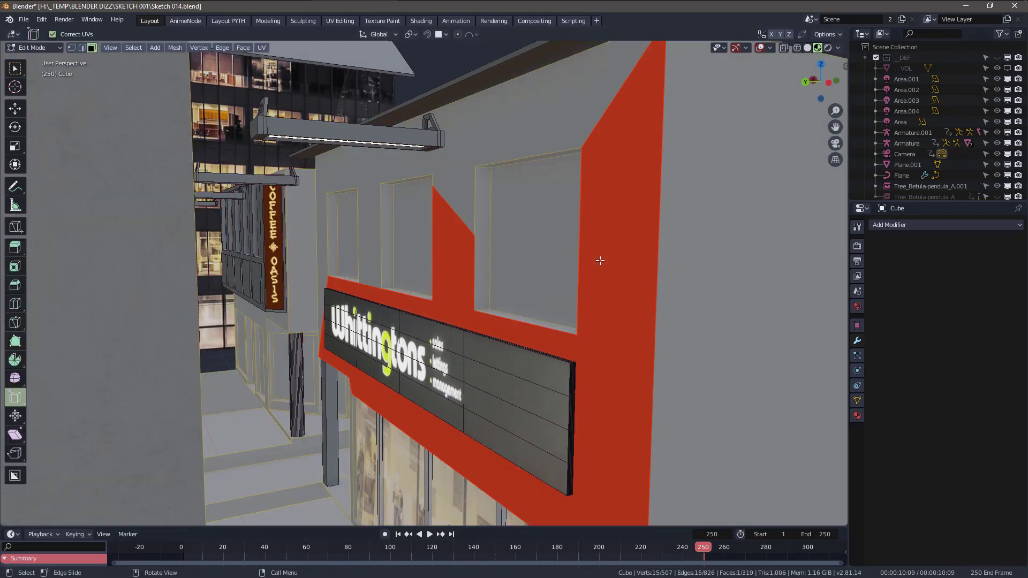
pyautogui.keyDown('shift'); pyautogui.moveTo(462, 337); pyautogui.dragTo(472, 332, button='middle'); pyautogui.keyUp('shift')
pyautogui.keyDown('alt'); pyautogui.click(497, 307); pyautogui.keyUp('alt')
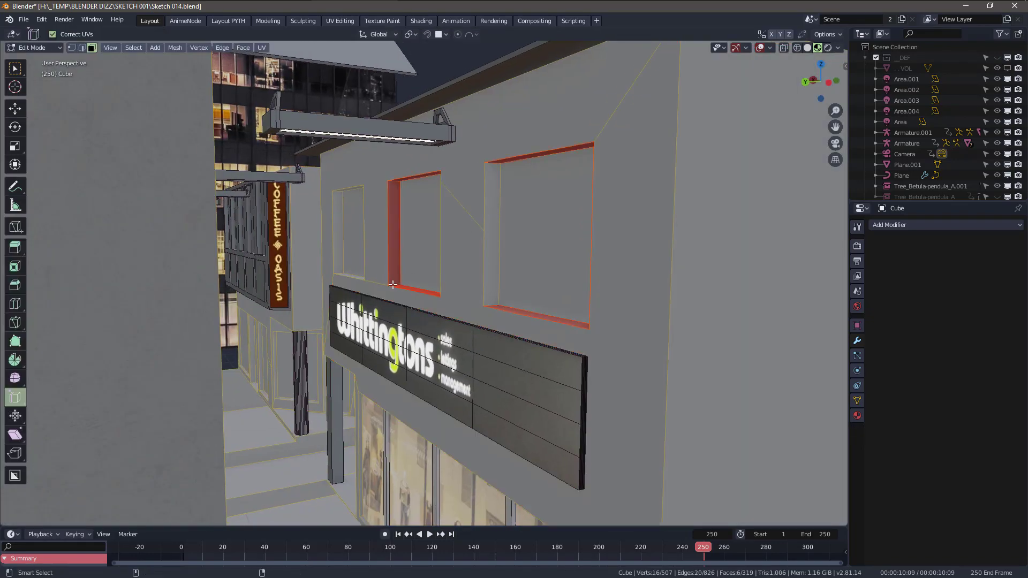
pyautogui.keyDown('shift'); pyautogui.click(491, 224); pyautogui.keyUp('shift')
pyautogui.moveTo(491, 225); pyautogui.dragTo(608, 241, button='middle')
pyautogui.keyDown('shift'); pyautogui.click(438, 230); pyautogui.keyUp('shift')
# - Add the Whittingtons building's upper facade, shopfront surround and large side wall to the face selection
pyautogui.moveTo(438, 230); pyautogui.dragTo(341, 207, button='middle')
pyautogui.keyDown('shift'); pyautogui.click(448, 213); pyautogui.keyUp('shift')
pyautogui.keyDown('shift'); pyautogui.click(443, 132); pyautogui.keyUp('shift')
pyautogui.keyDown('shift'); pyautogui.moveTo(443, 133); pyautogui.dragTo(420, 42, button='middle'); pyautogui.keyUp('shift')
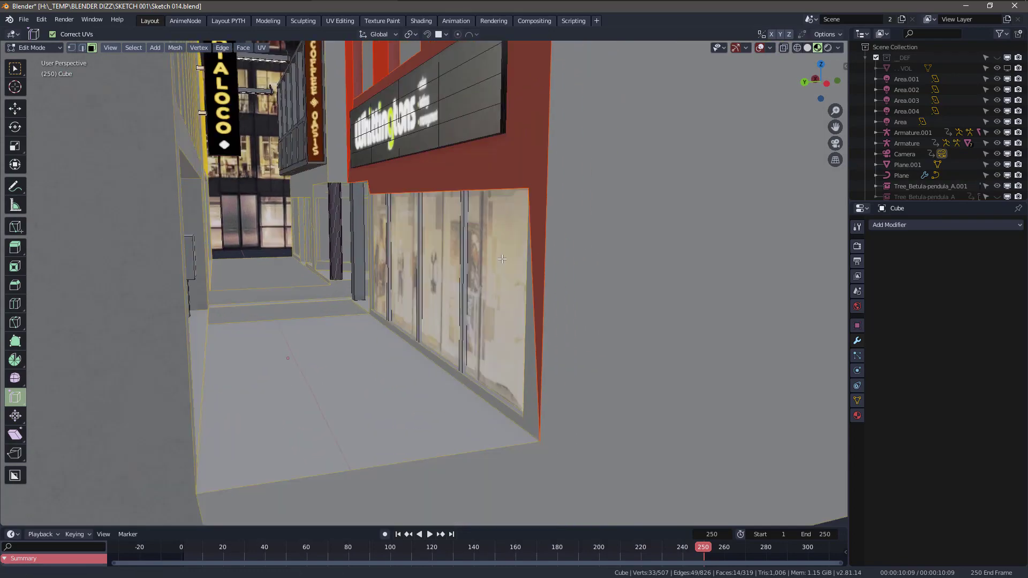
pyautogui.keyDown('shift'); pyautogui.click(531, 366); pyautogui.keyUp('shift')
pyautogui.scroll(5, 531, 365)
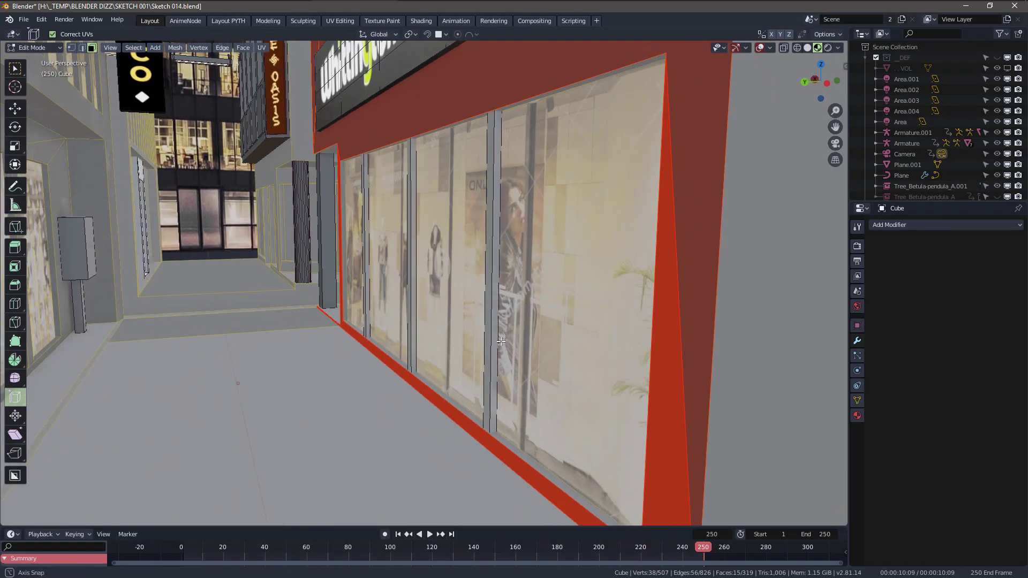
pyautogui.scroll(-3, 506, 341)
pyautogui.keyDown('shift'); pyautogui.click(412, 229); pyautogui.keyUp('shift')
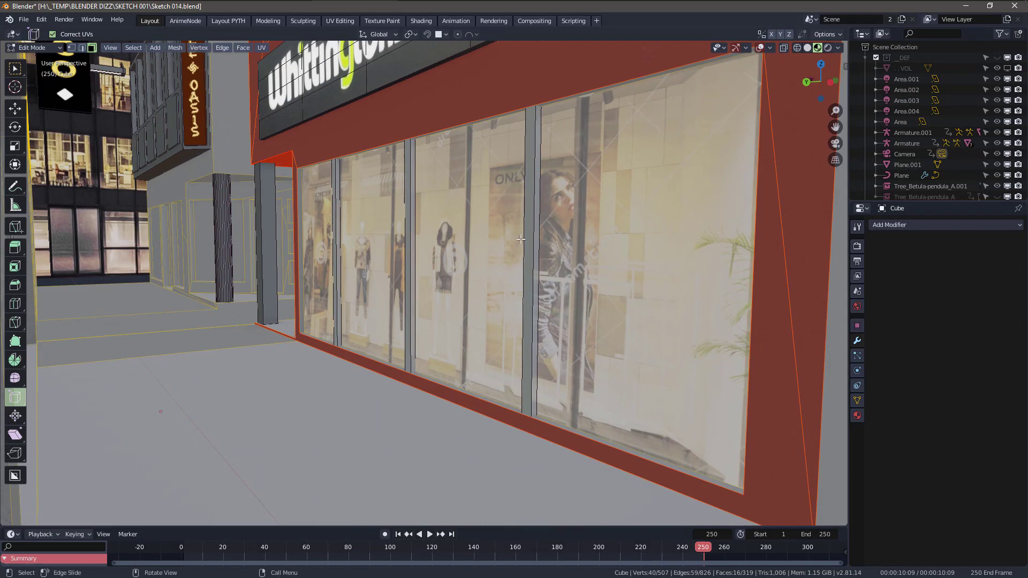
pyautogui.moveTo(520, 239); pyautogui.dragTo(581, 348, button='middle')
pyautogui.scroll(-4, 580, 370)
pyautogui.scroll(3, 589, 356)
pyautogui.keyDown('shift'); pyautogui.click(586, 342); pyautogui.keyUp('shift')
pyautogui.keyDown('shift'); pyautogui.moveTo(581, 349); pyautogui.dragTo(586, 292, button='middle'); pyautogui.keyUp('shift')
# - Complete the wall selection, assign it to the BOBO vertex group, and reselect the faces from that group
pyautogui.click(857, 400)
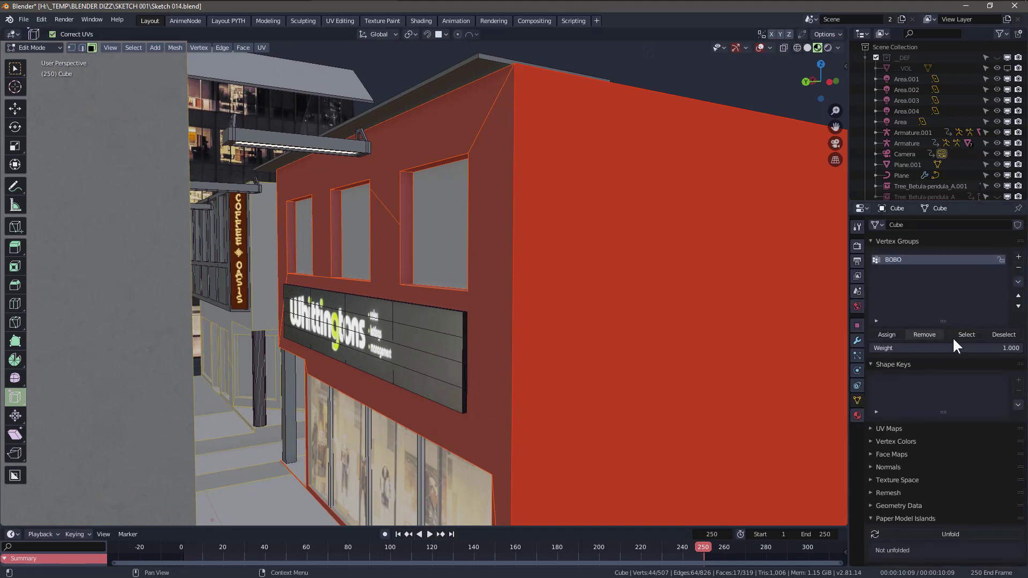
pyautogui.moveTo(471, 241); pyautogui.dragTo(463, 264, button='middle')
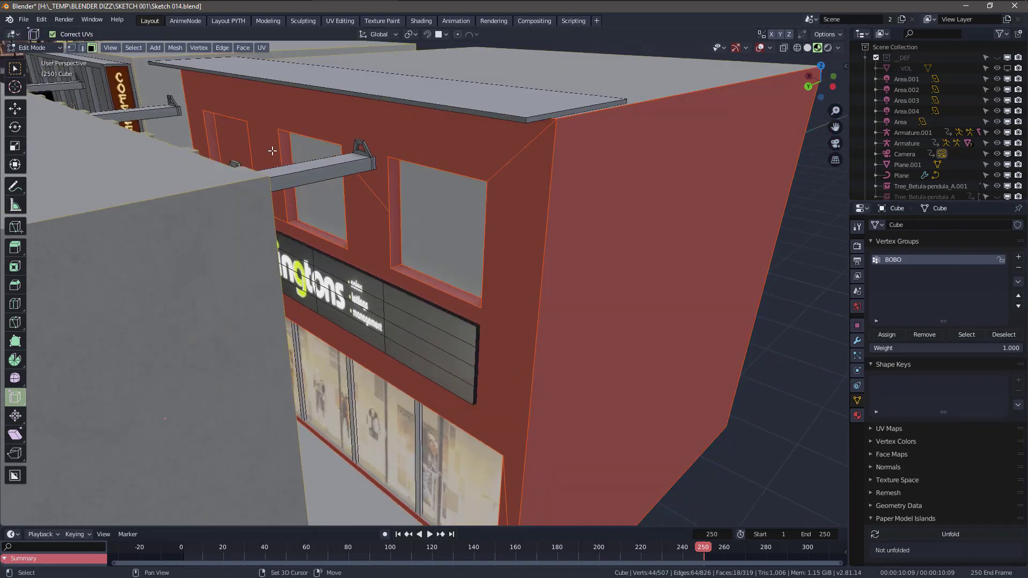
pyautogui.keyDown('shift'); pyautogui.click(272, 151); pyautogui.keyUp('shift')
pyautogui.moveTo(272, 151); pyautogui.dragTo(506, 302, button='middle')
pyautogui.click(892, 331)
pyautogui.click(1003, 334)
pyautogui.click(966, 333)
pyautogui.moveTo(302, 199); pyautogui.dragTo(332, 218, button='middle')
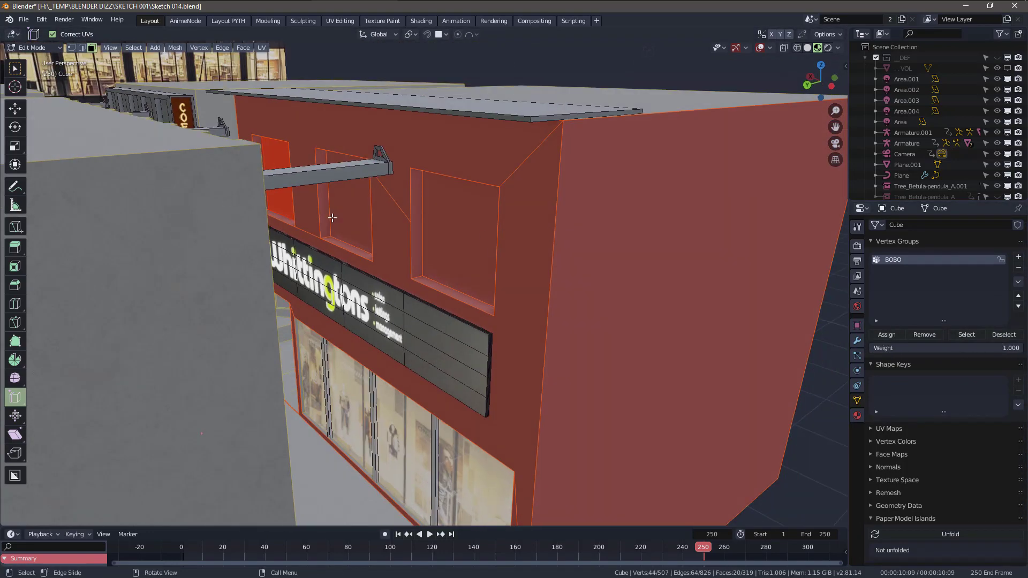
# - In the UV Editing workspace, unwrap the Whittingtons wall faces with Smart UV Project at a 66 angle limit
pyautogui.moveTo(411, 242)
pyautogui.mouseDown(button='middle')
pyautogui.moveTo(375, 241)
pyautogui.moveTo(413, 248)
pyautogui.mouseUp(button='middle')
pyautogui.click(337, 21)
pyautogui.click(322, 132)
pyautogui.moveTo(536, 240); pyautogui.dragTo(616, 225, button='middle')
pyautogui.click(672, 34)
pyautogui.click(703, 72)
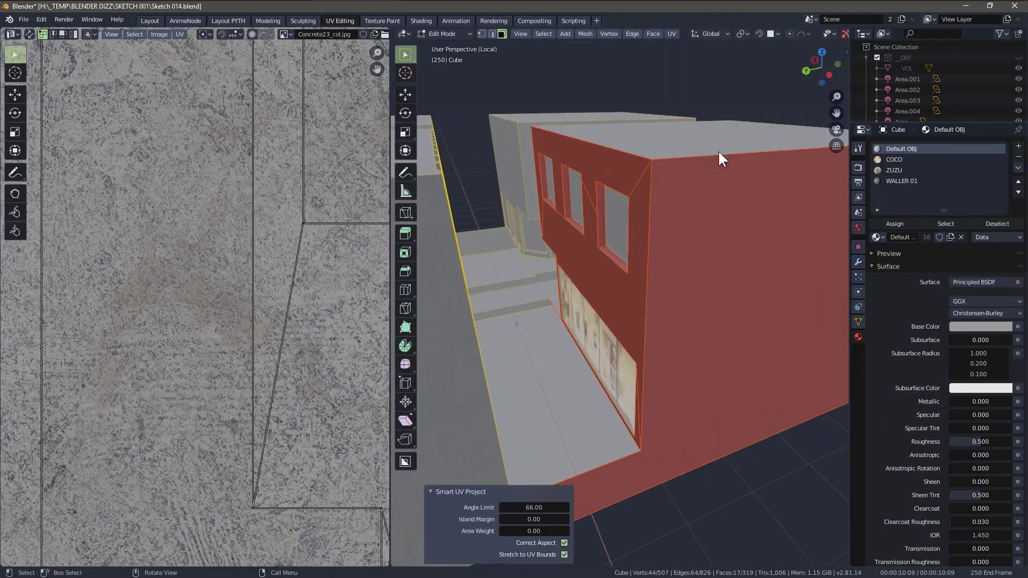
# - Assign the WALLER 01 material to the selected wall faces and inspect the concrete with overlays hidden
pyautogui.click(895, 224)
pyautogui.hotkey('alt', 'shift', 'z')
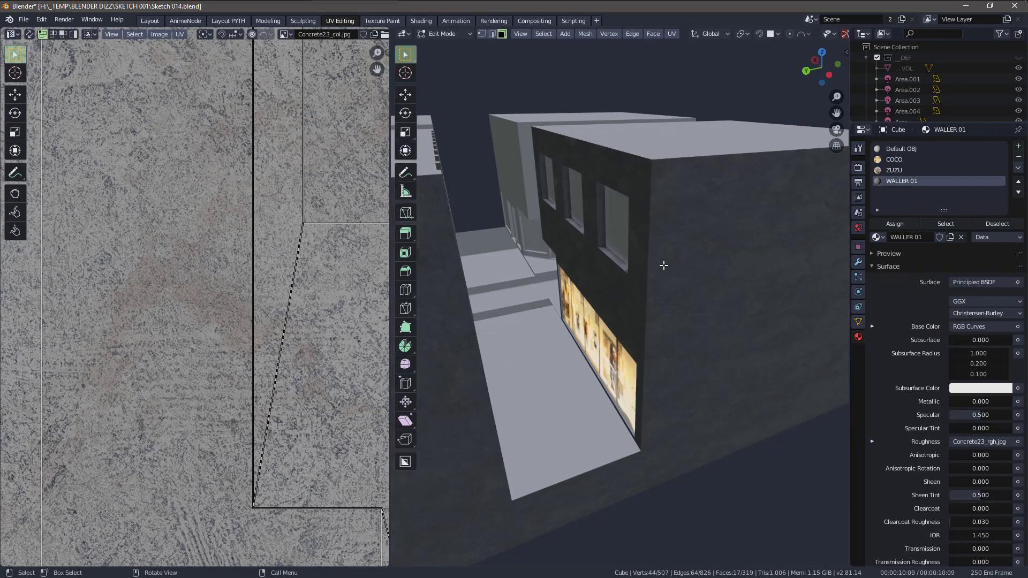
pyautogui.scroll(3, 663, 266)
pyautogui.moveTo(610, 291); pyautogui.dragTo(620, 214, button='middle')
pyautogui.press('KP_0')
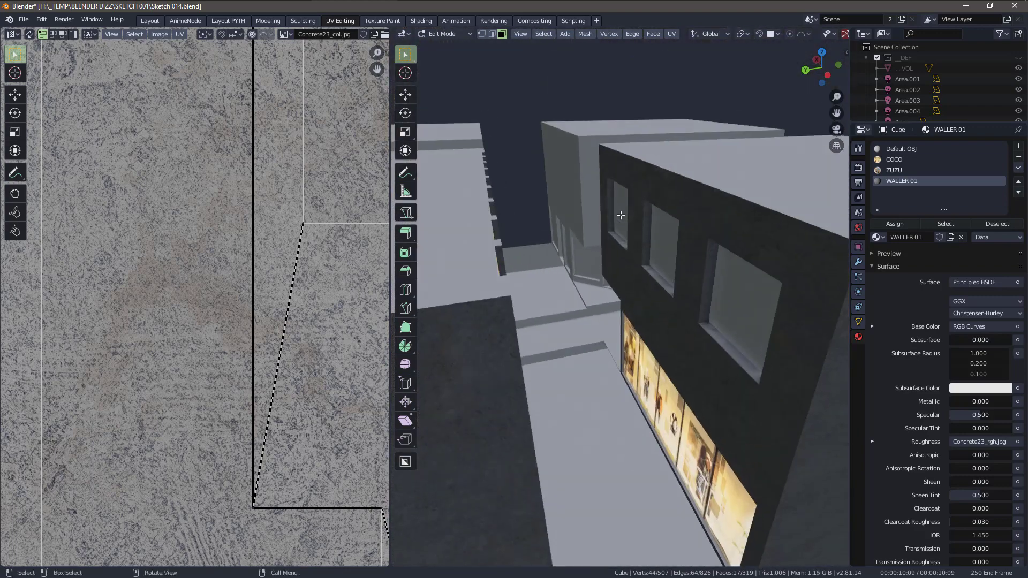
pyautogui.hotkey('alt', 'shift', 'z')
# - Assign the COCO material to the three upper window panes of the Whittingtons building and unwrap them
pyautogui.click(894, 159)
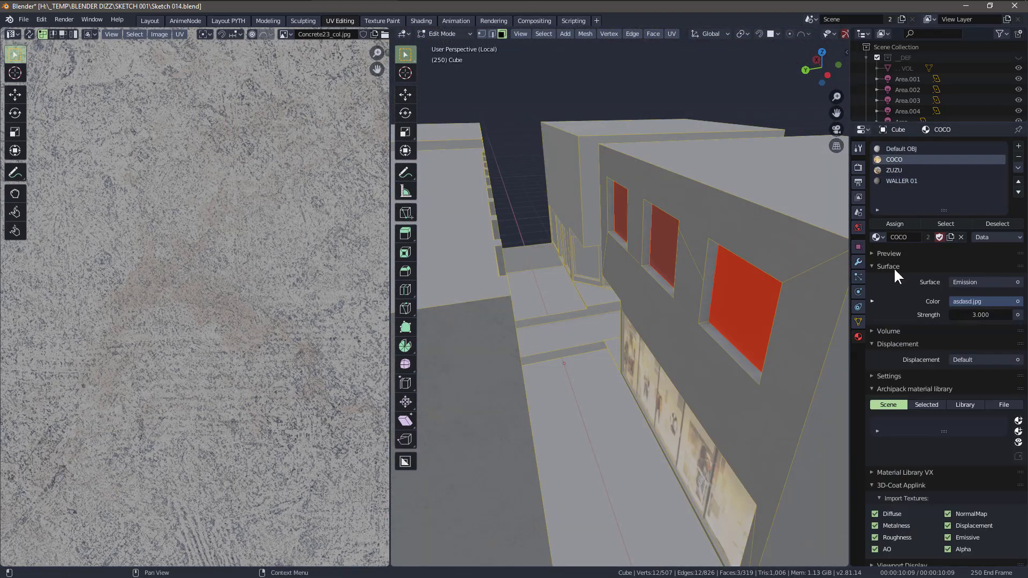
pyautogui.click(656, 33)
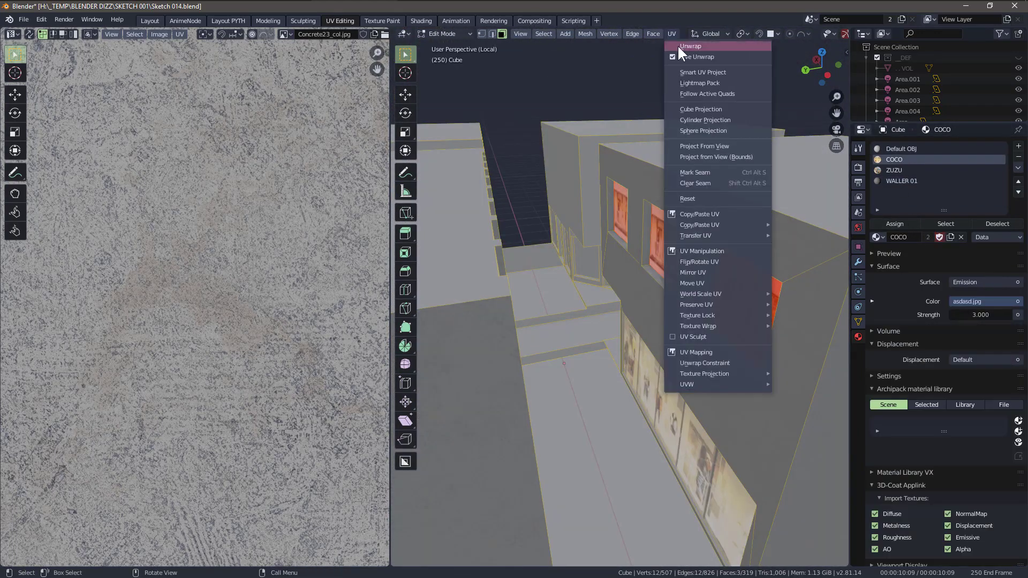
pyautogui.click(677, 45)
# - Show asdasd.jpg in the UV editor behind the window pane UVs
pyautogui.click(285, 34)
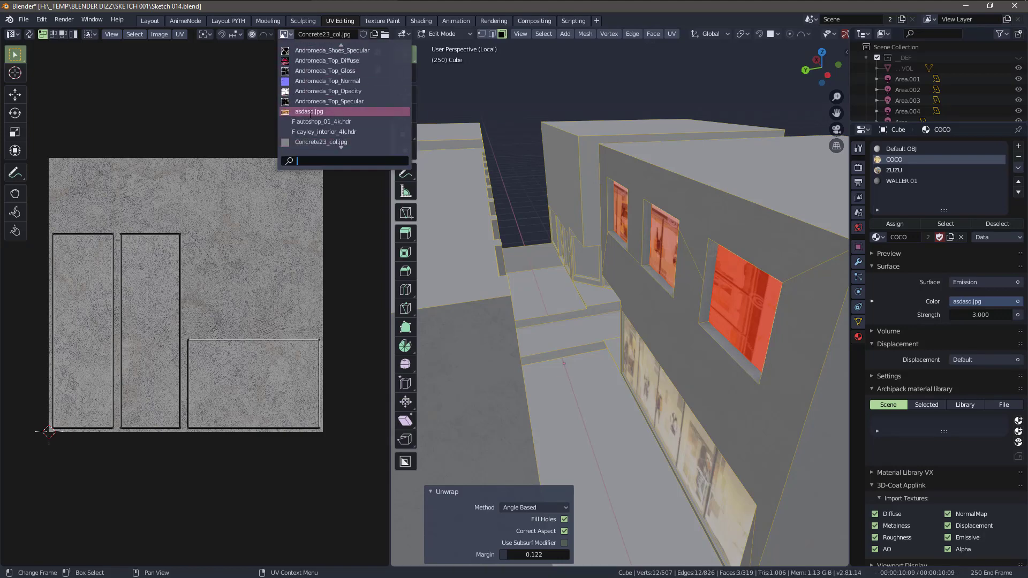
pyautogui.click(311, 111)
pyautogui.moveTo(206, 287); pyautogui.dragTo(238, 281, button='middle')
# - Try Smart UV Project on the three window panes and return to a standard Angle Based unwrap
pyautogui.click(672, 33)
pyautogui.click(701, 72)
pyautogui.click(686, 153)
pyautogui.moveTo(393, 216); pyautogui.dragTo(602, 230, button='middle')
pyautogui.click(673, 34)
pyautogui.click(680, 47)
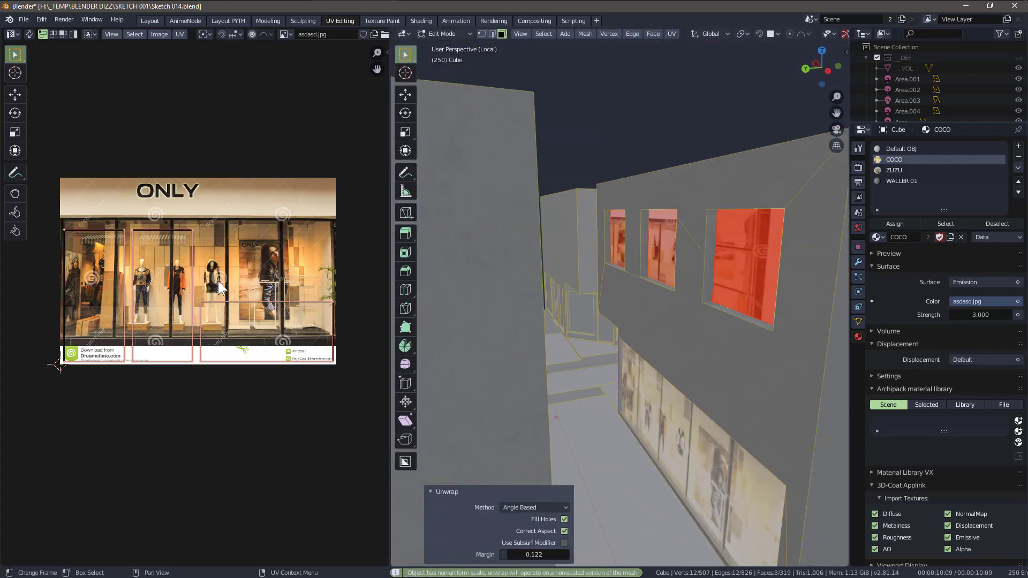
# - Shrink the three window pane UV islands and move them over the lit display area around the left mannequins
pyautogui.click(222, 288)
pyautogui.click(223, 235)
pyautogui.scroll(3, 223, 236)
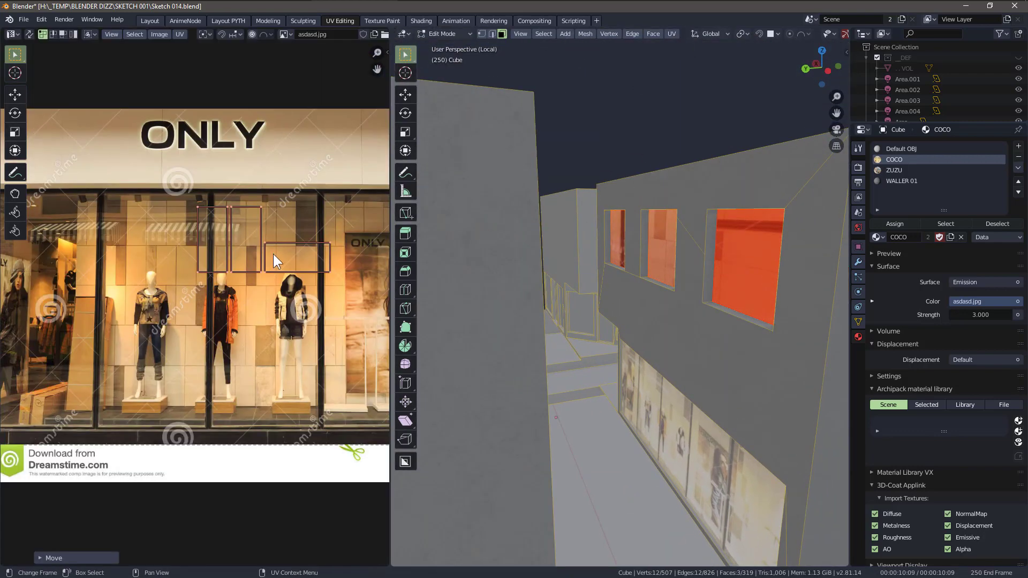
pyautogui.click(170, 260)
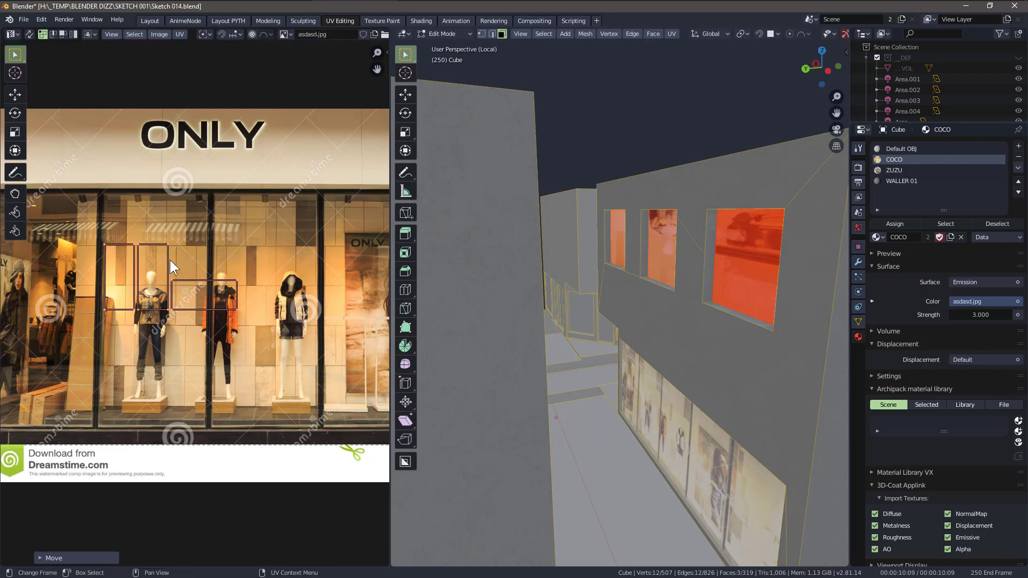
# - Switch to UV island selection and move the middle and large pane islands onto plain lit wall areas between the mannequins
pyautogui.click(74, 34)
pyautogui.click(168, 255)
pyautogui.press('g')
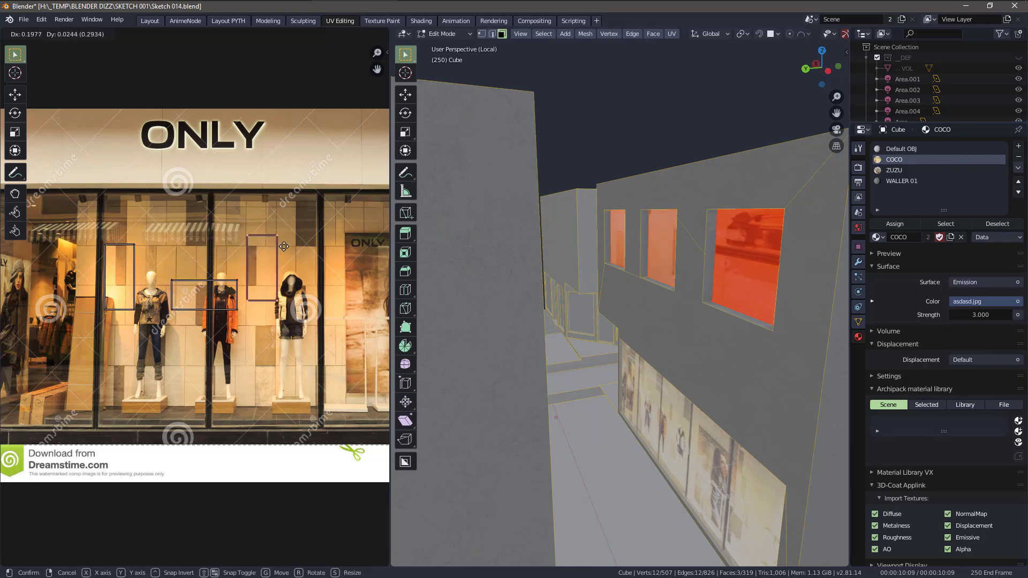
pyautogui.click(213, 278)
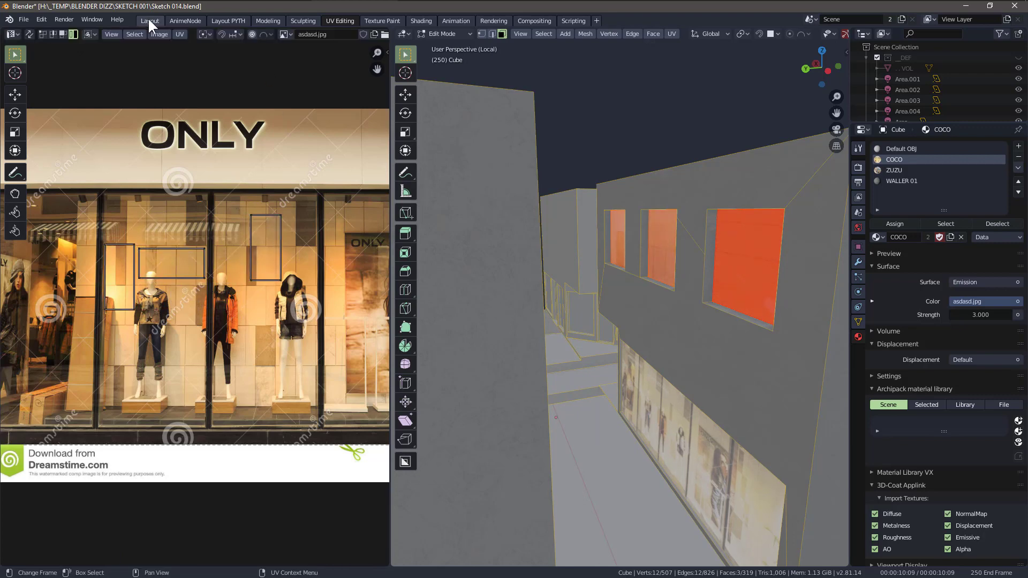
# - In the Layout workspace, preview the camera view in rendered shading without and with the VOL object, and return to solid shading
pyautogui.click(150, 21)
pyautogui.press('KP_0')
pyautogui.click(828, 47)
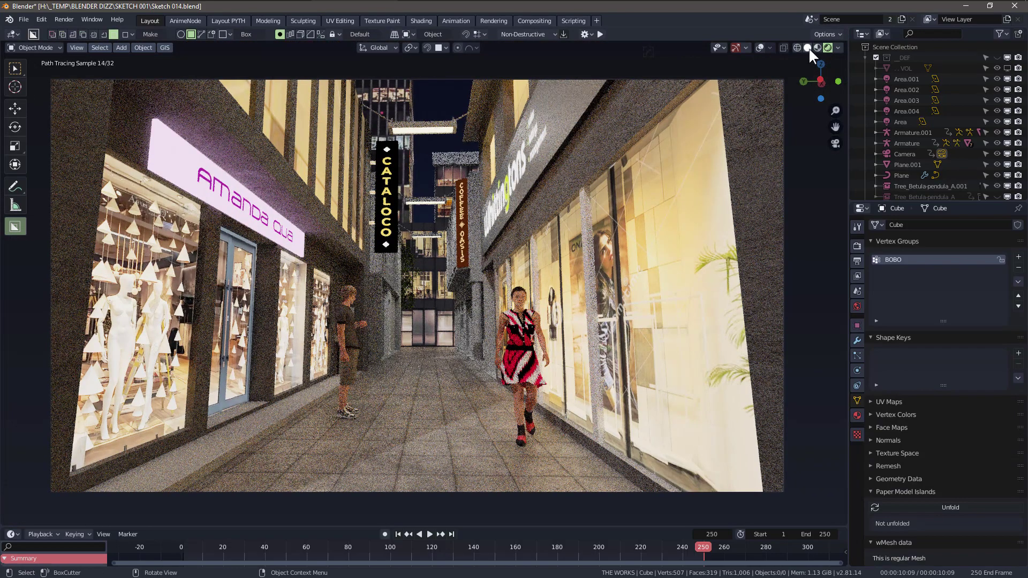
pyautogui.click(808, 47)
pyautogui.click(828, 47)
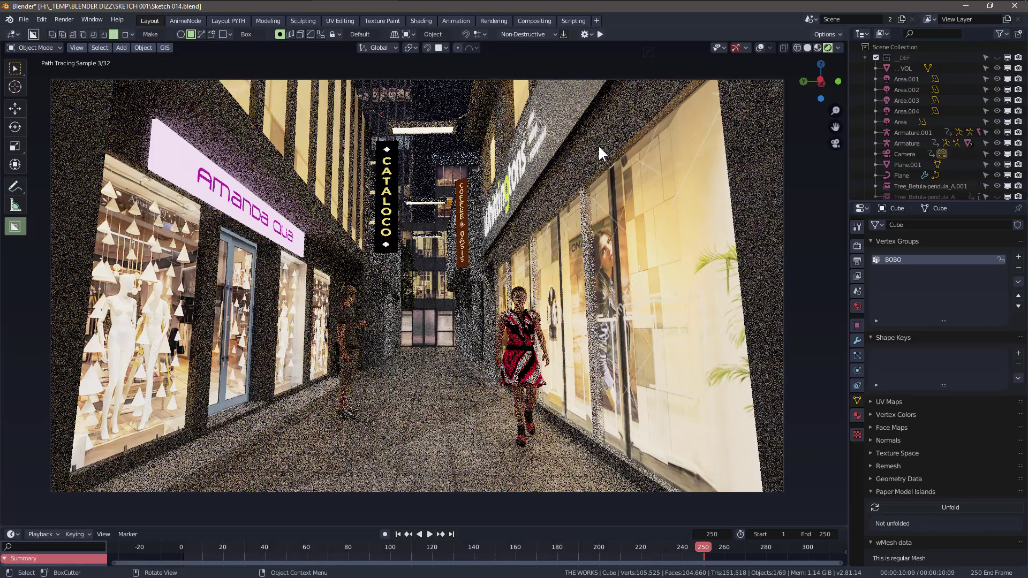
pyautogui.click(807, 48)
# - Save the scene as the new incremental file Sketch 015.blend
pyautogui.click(23, 19)
pyautogui.click(41, 107)
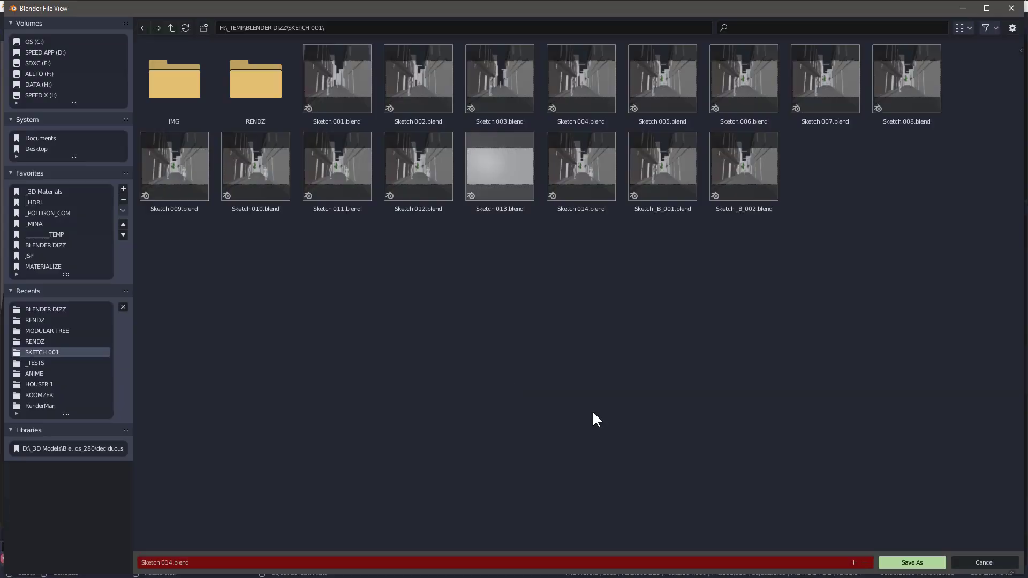
pyautogui.press('KP_Add')
pyautogui.press('Return')
# - Render the camera image of the alley and zoom in on the result
pyautogui.click(64, 20)
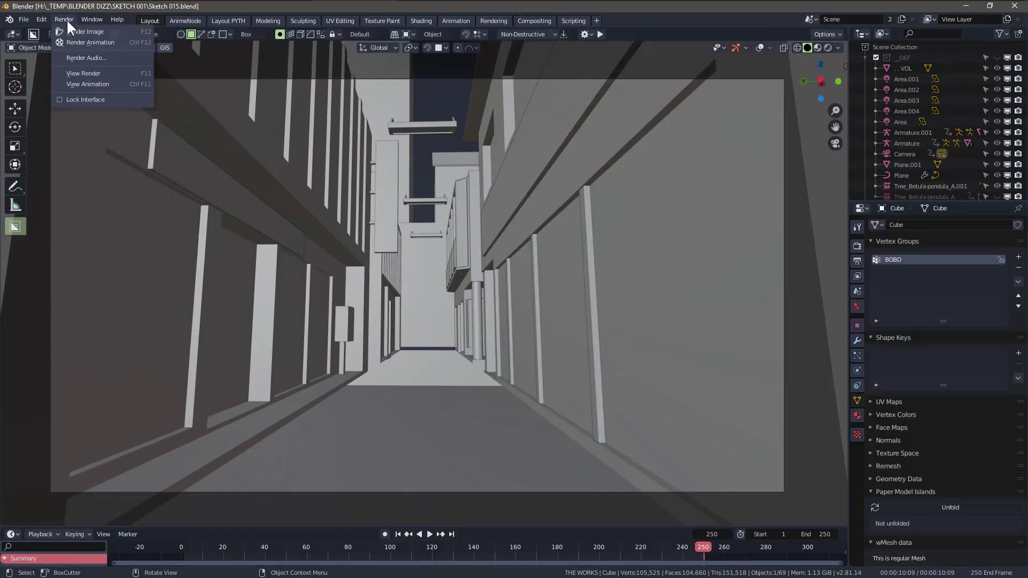
pyautogui.click(75, 31)
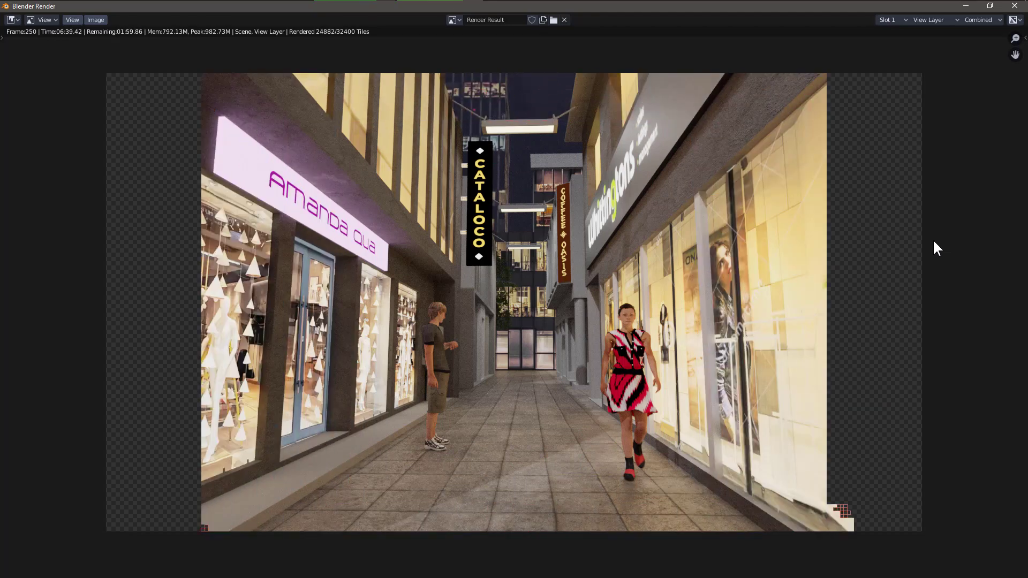
pyautogui.scroll(1, 521, 291)
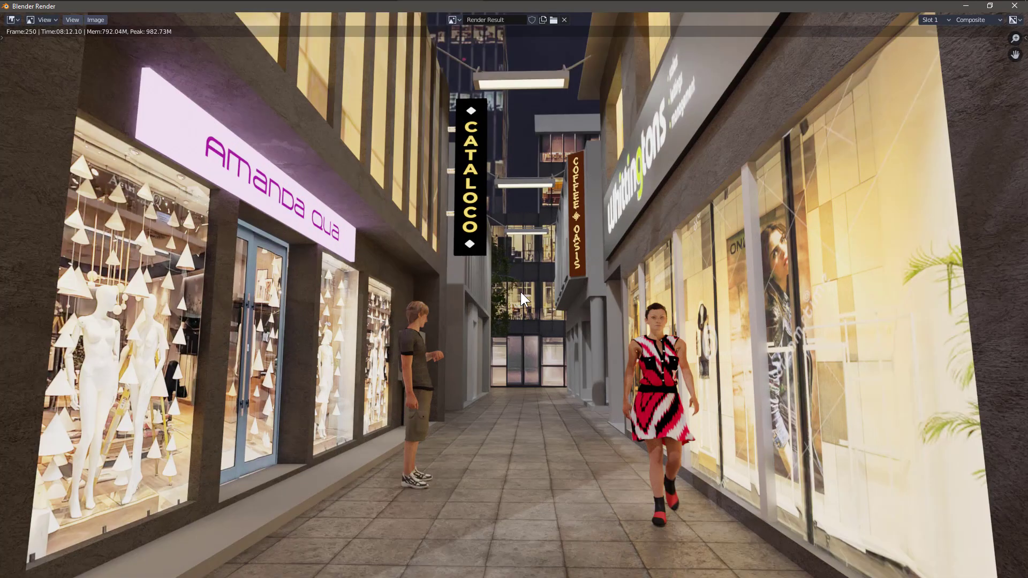